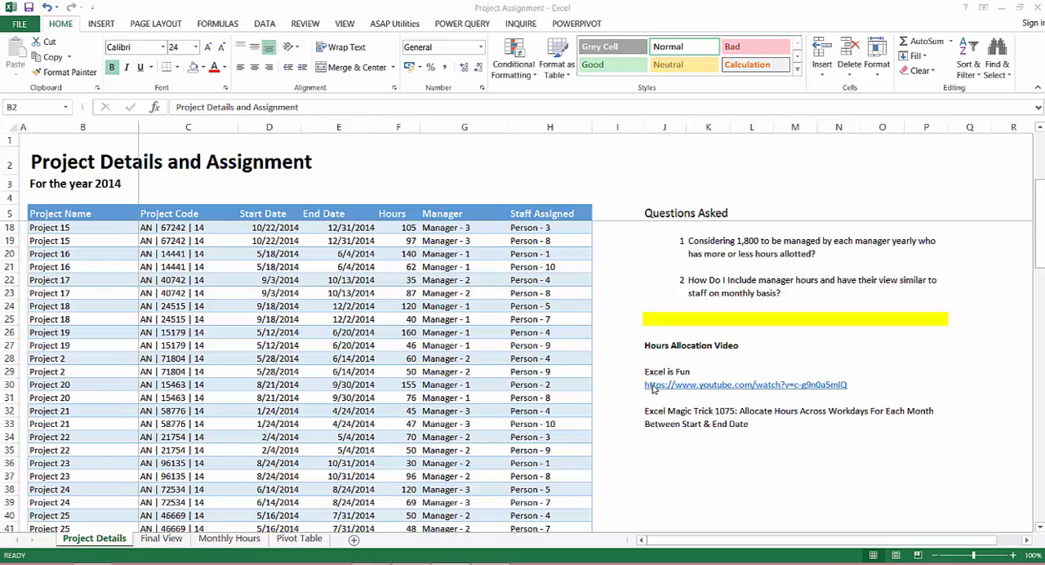
Examine the monthly chart of assigned hours per person on the Final View sheet
{"action": "left_click", "coordinate": [183, 543]}
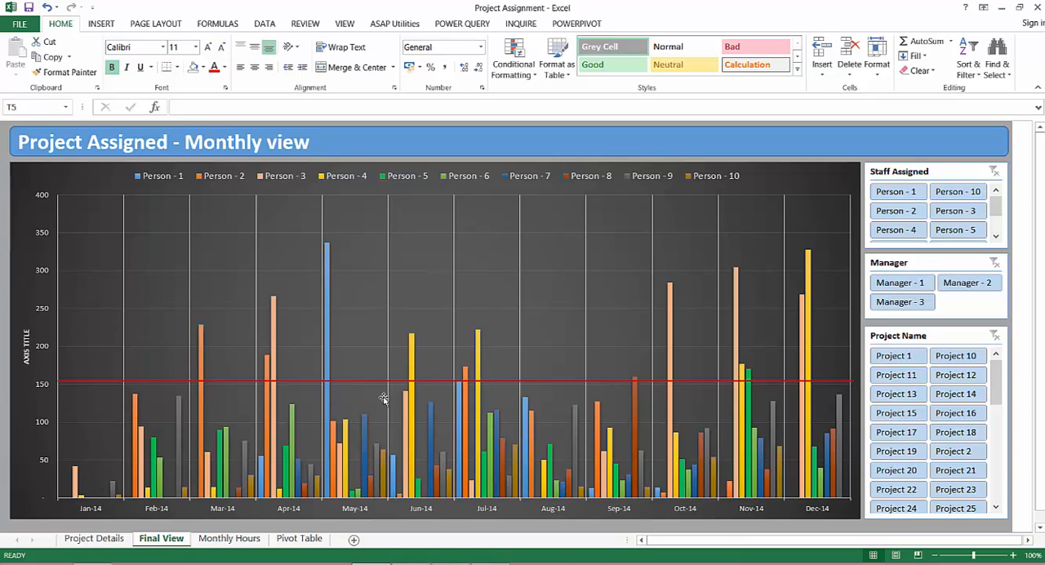
{"action": "mouse_move", "coordinate": [327, 254]}
{"action": "mouse_move", "coordinate": [202, 360]}
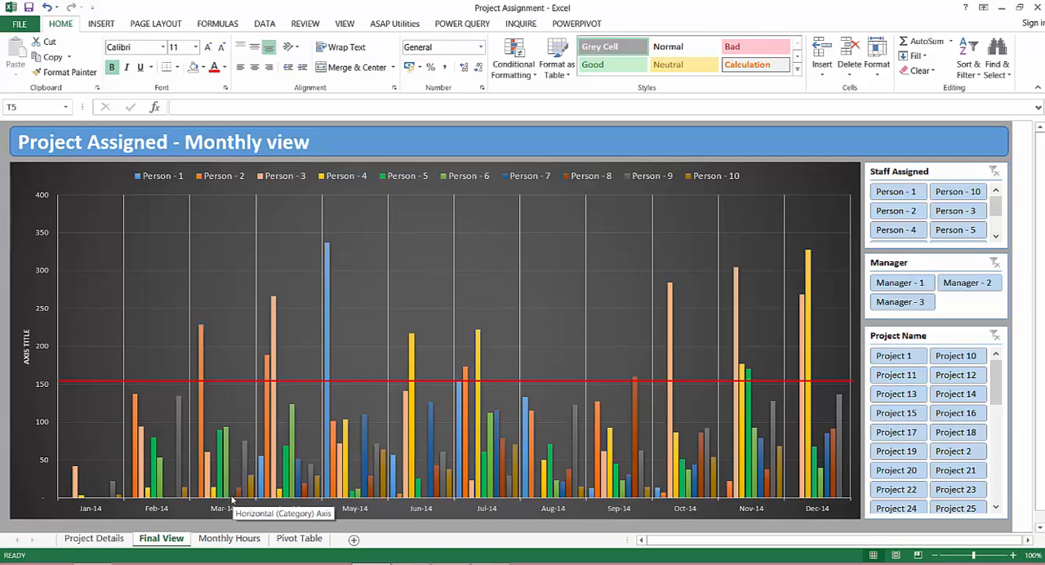
{"action": "mouse_move", "coordinate": [229, 496]}
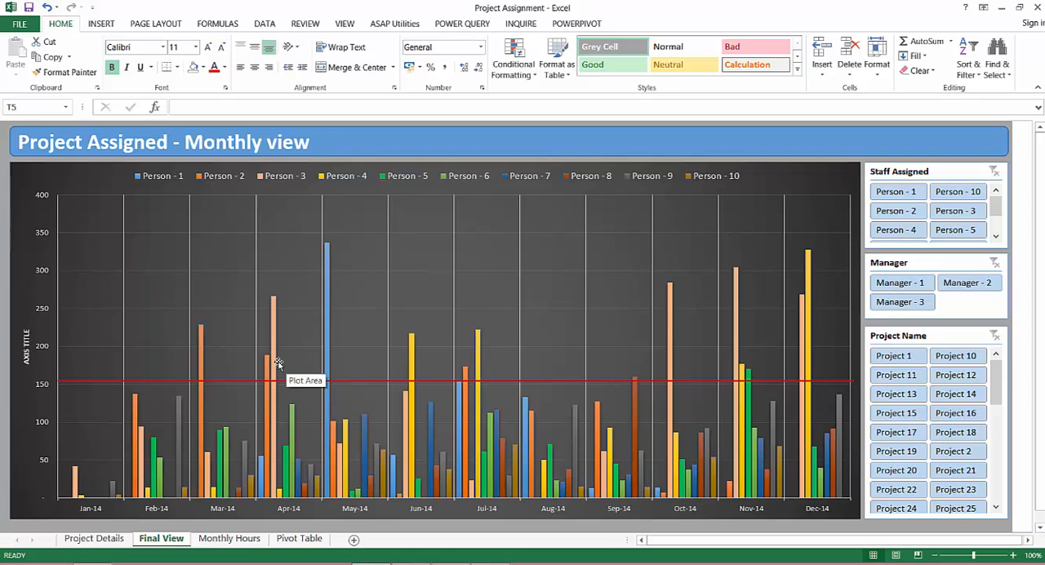
Review the project table from its first record and the listed questions on the Project Details sheet
{"action": "left_click", "coordinate": [99, 542]}
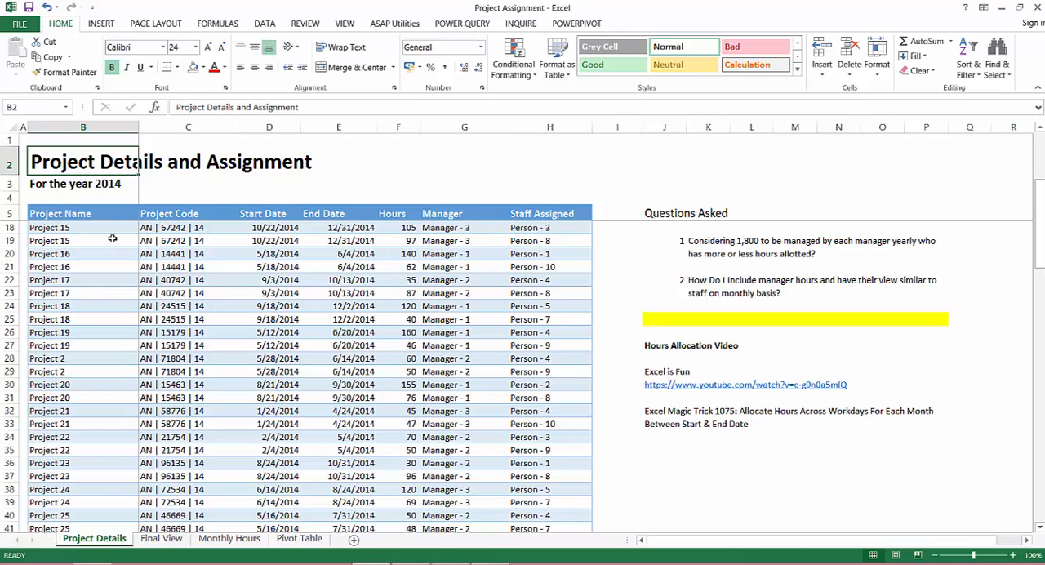
{"action": "left_click", "coordinate": [112, 238]}
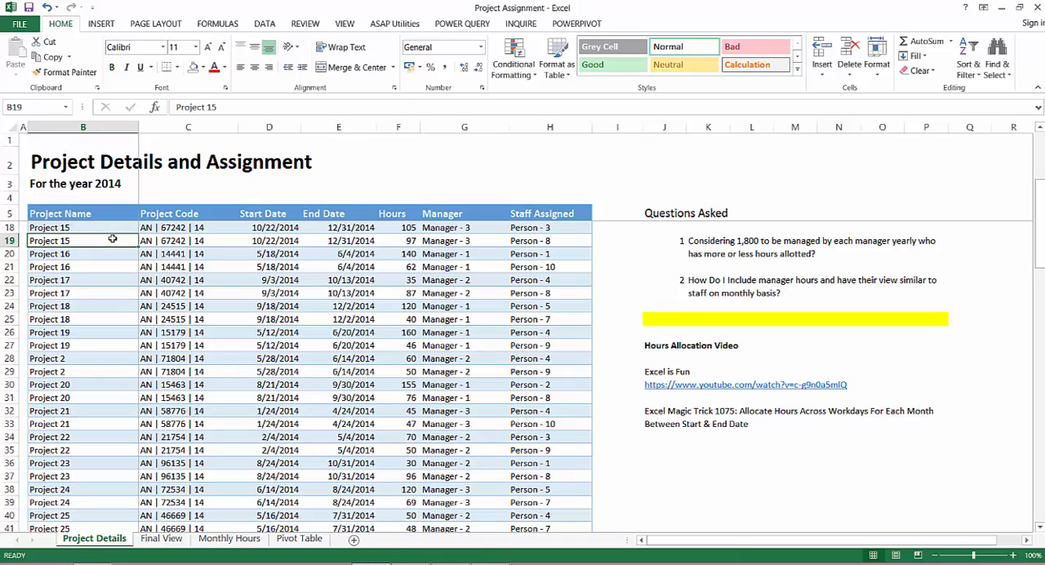
{"action": "key", "text": "Up"}
{"action": "key", "text": "Up"}
{"action": "key", "text": "Up"}
{"action": "key", "text": "ctrl+Up"}
{"action": "key", "text": "Down"}
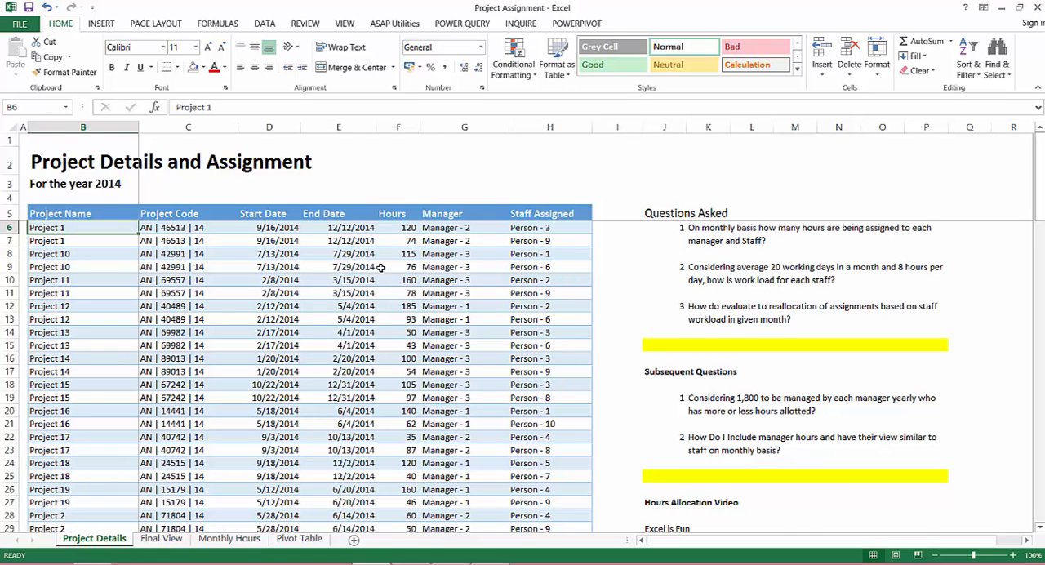
{"action": "scroll", "coordinate": [380, 268], "scroll_direction": "down", "scroll_amount": 1}
{"action": "scroll", "coordinate": [380, 268], "scroll_direction": "down", "scroll_amount": 1}
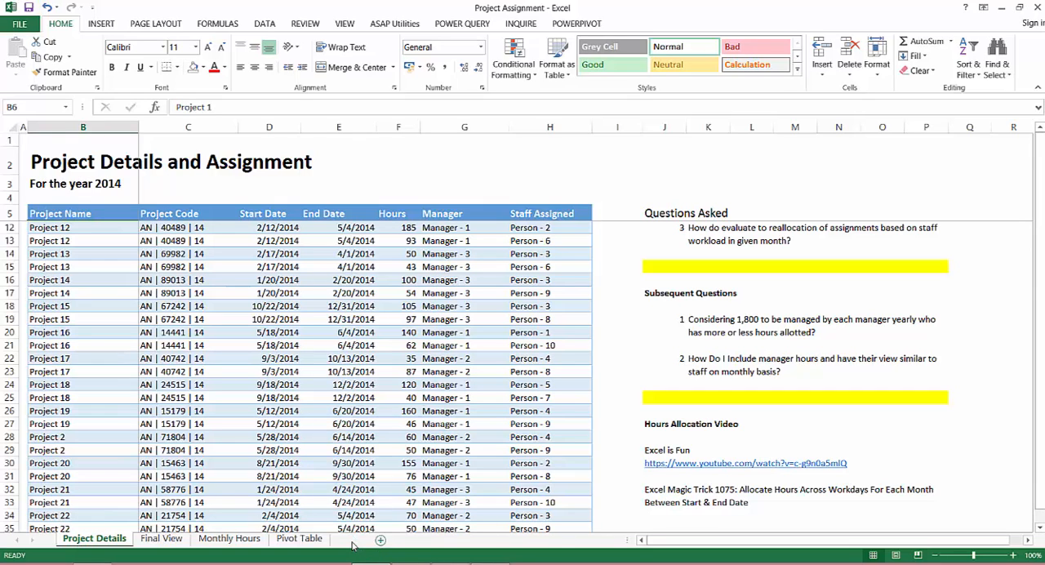
Add a new worksheet after Project Details and name it "MOnhtly Hours 2"
{"action": "left_click", "coordinate": [353, 541]}
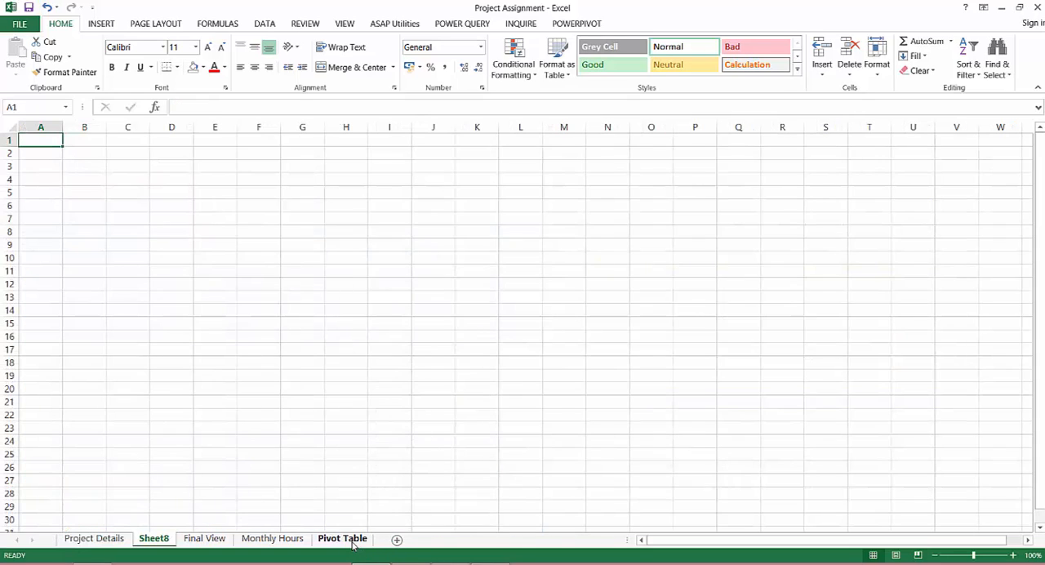
{"action": "double_click", "coordinate": [155, 539]}
{"action": "type", "text": "MO"}
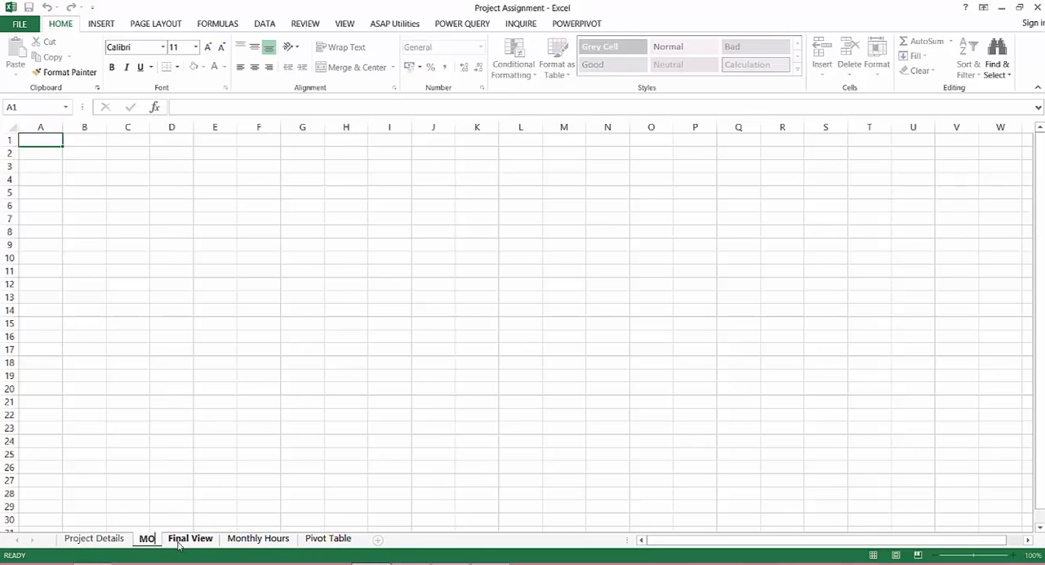
{"action": "type", "text": "nhtly Hou"}
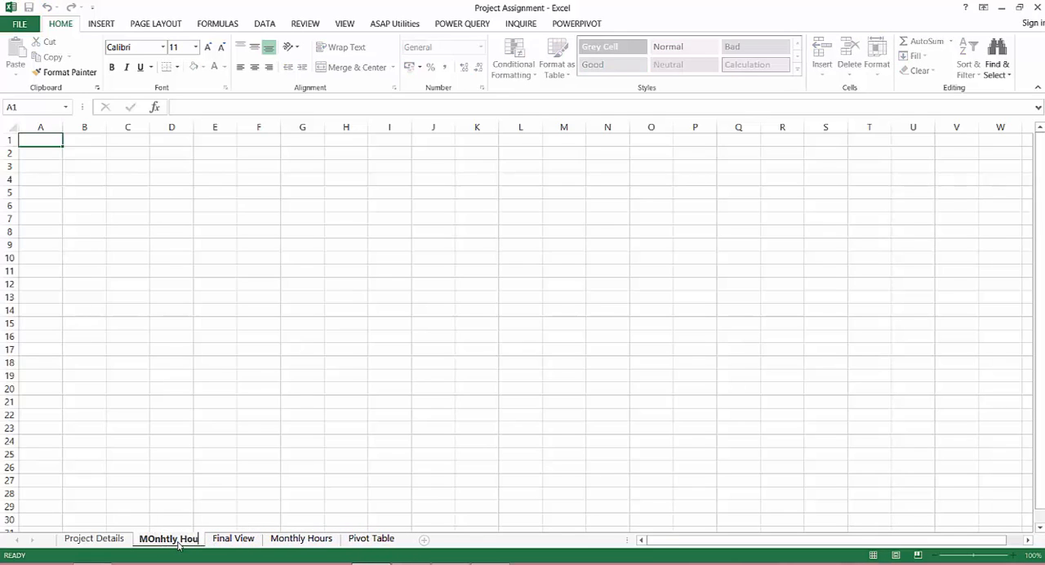
{"action": "type", "text": "rs 2"}
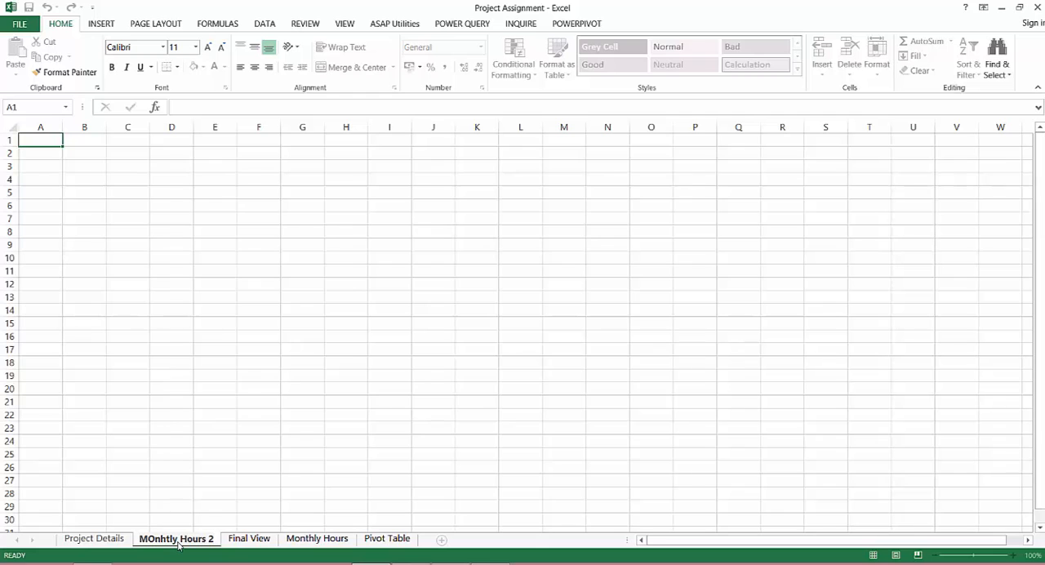
{"action": "key", "text": "Return"}
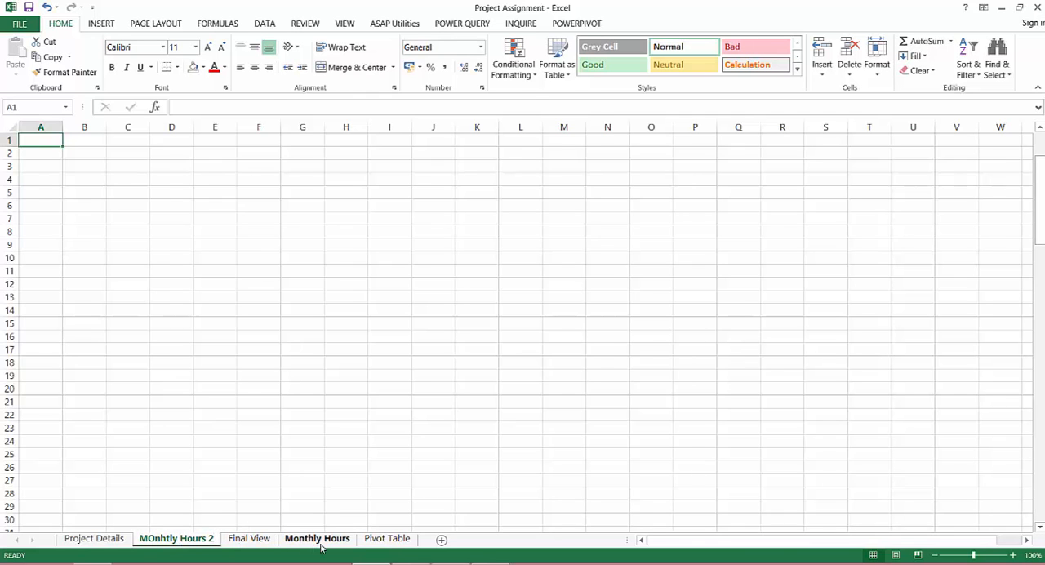
Copy the whole project table with its headers, Project Name through Staff Assigned, from the Project Details sheet
{"action": "left_click", "coordinate": [318, 538]}
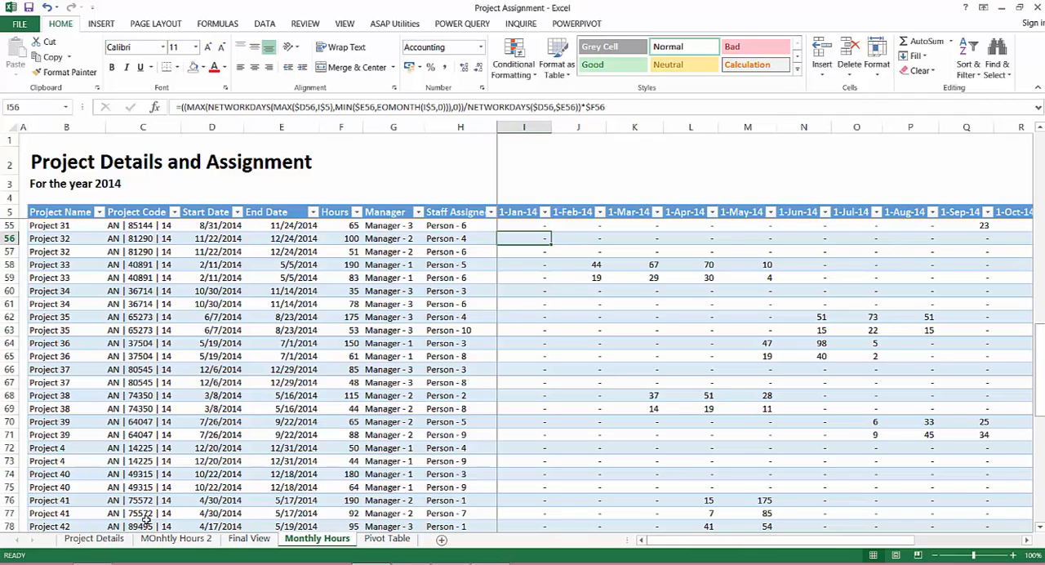
{"action": "left_click", "coordinate": [94, 539]}
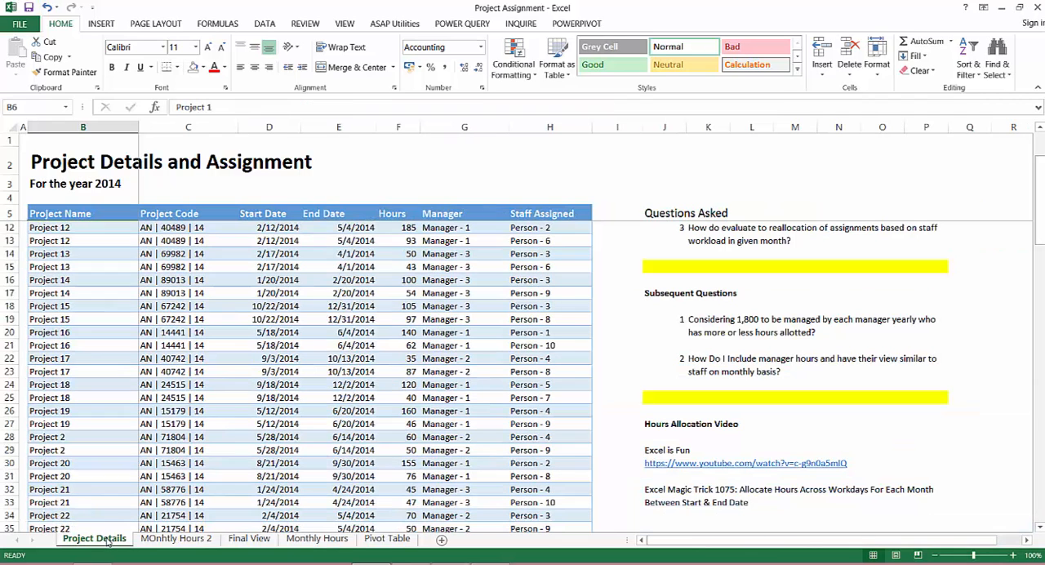
{"action": "left_click", "coordinate": [72, 212]}
{"action": "key", "text": "shift+Right"}
{"action": "key", "text": "shift+Right"}
{"action": "key", "text": "shift+Right"}
{"action": "key", "text": "shift+Right"}
{"action": "key", "text": "shift+Right"}
{"action": "key", "text": "shift+Right"}
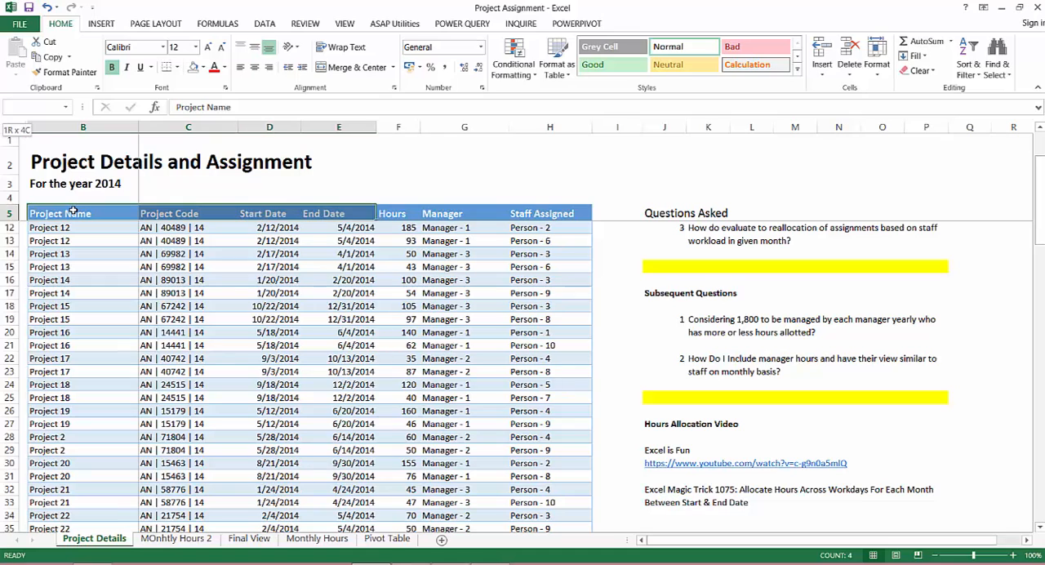
{"action": "key", "text": "ctrl+shift+Down"}
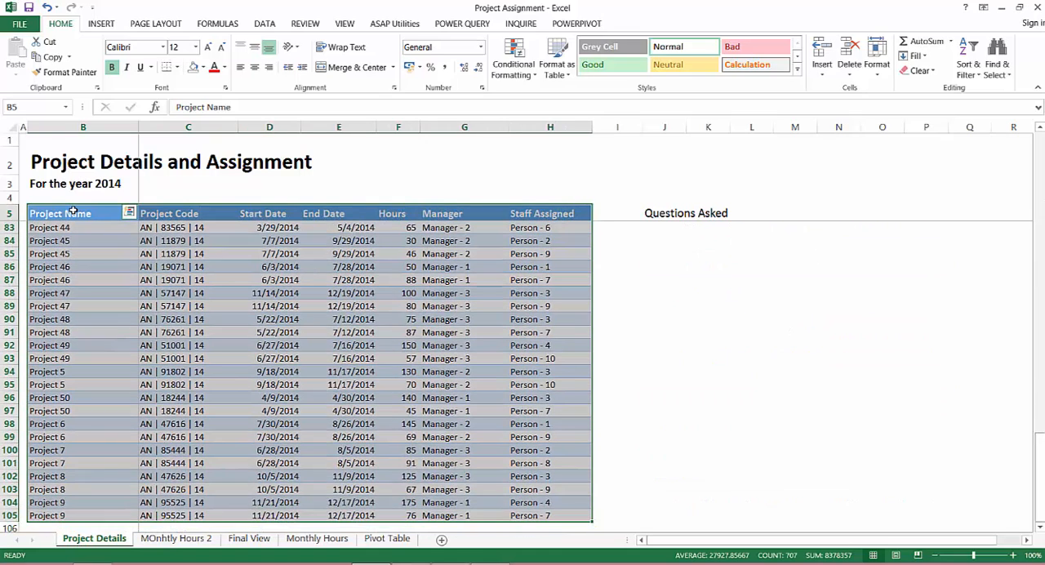
{"action": "key", "text": "ctrl+c"}
Paste the project table at B4 of the MOnhtly Hours 2 sheet, keeping the source column widths
{"action": "left_click", "coordinate": [175, 539]}
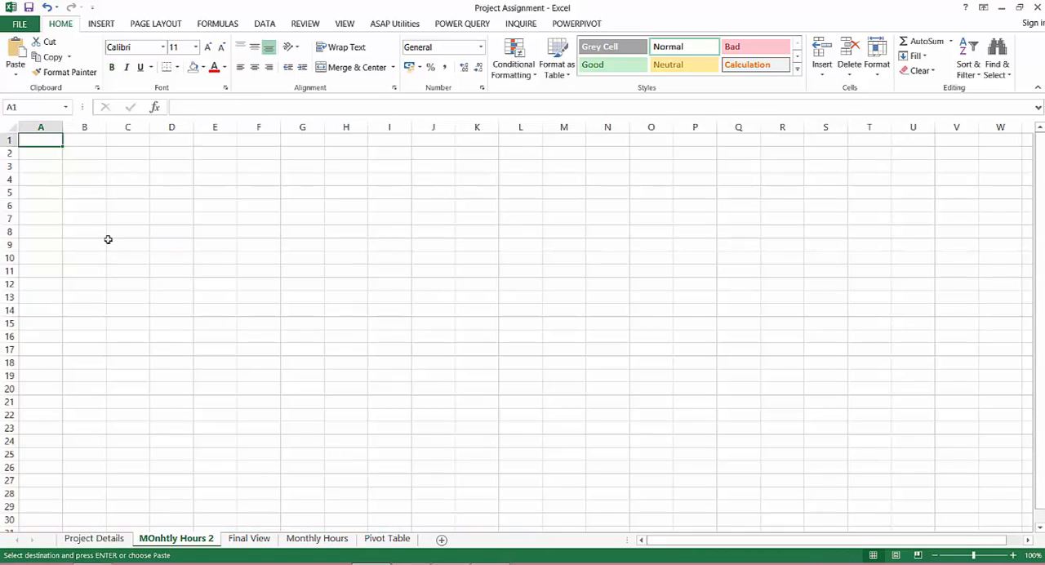
{"action": "left_click", "coordinate": [84, 178]}
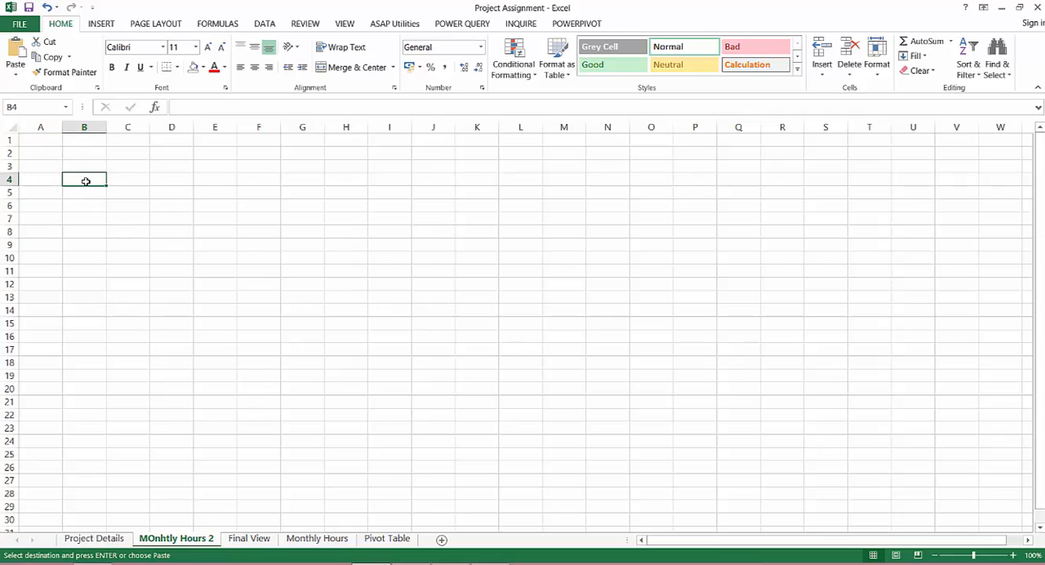
{"action": "left_click", "coordinate": [15, 69]}
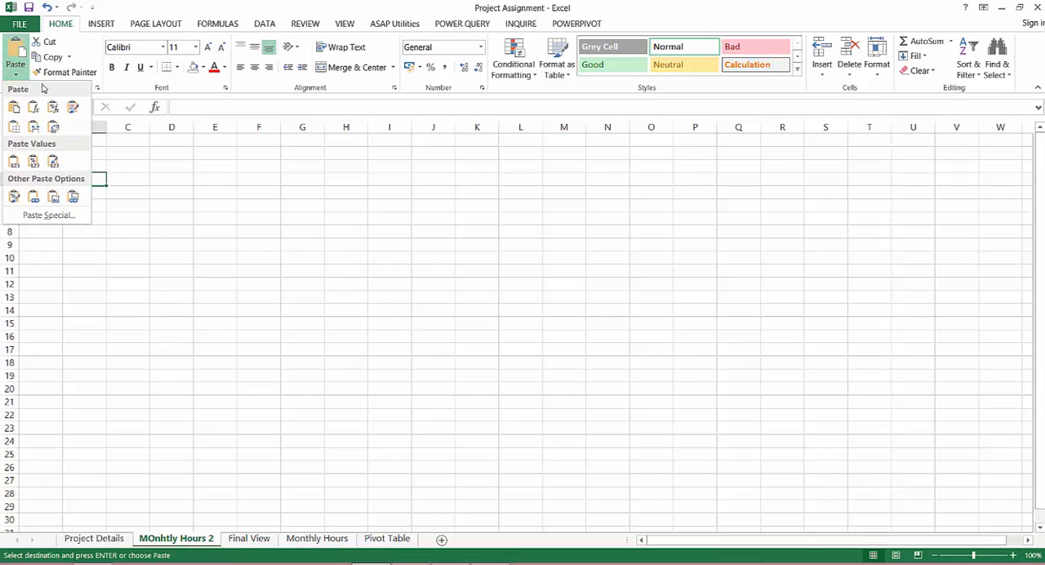
{"action": "left_click", "coordinate": [13, 127]}
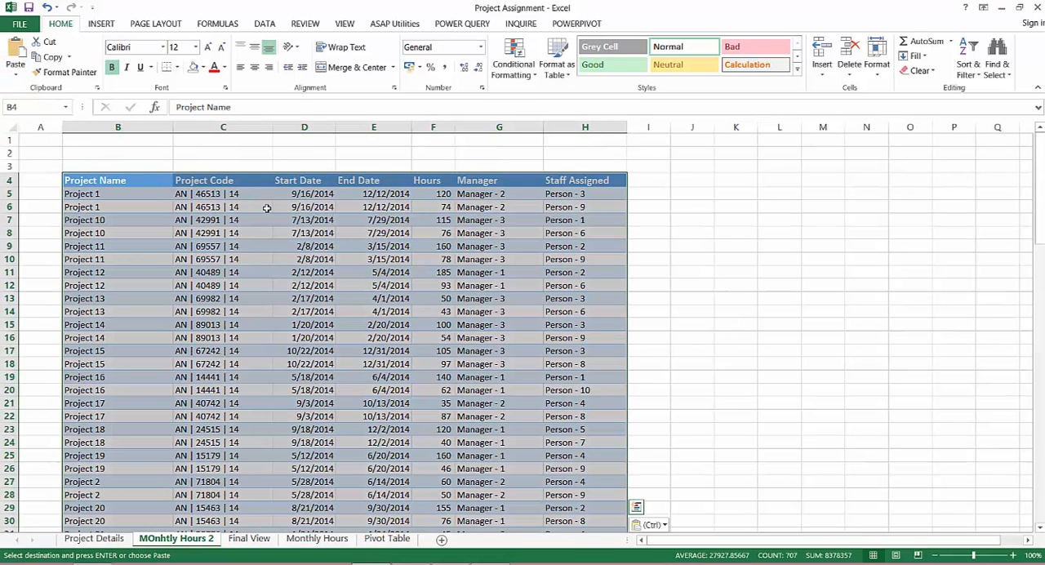
Enter the date 1/1/2014 in I4 as the first month header beside Staff Assigned
{"action": "left_click", "coordinate": [651, 183]}
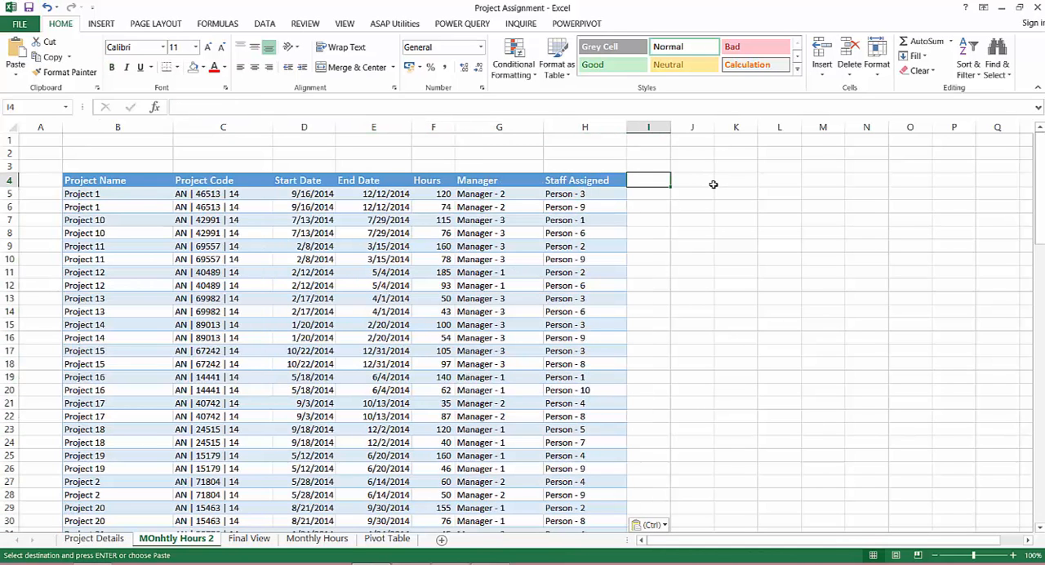
{"action": "key", "text": "ctrl+semicolon"}
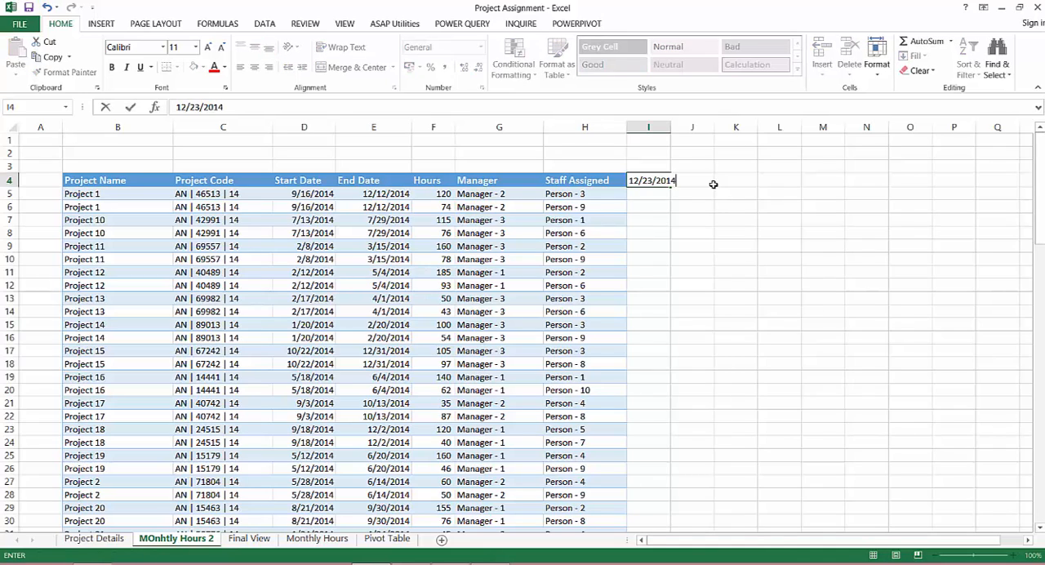
{"action": "key", "text": "Return"}
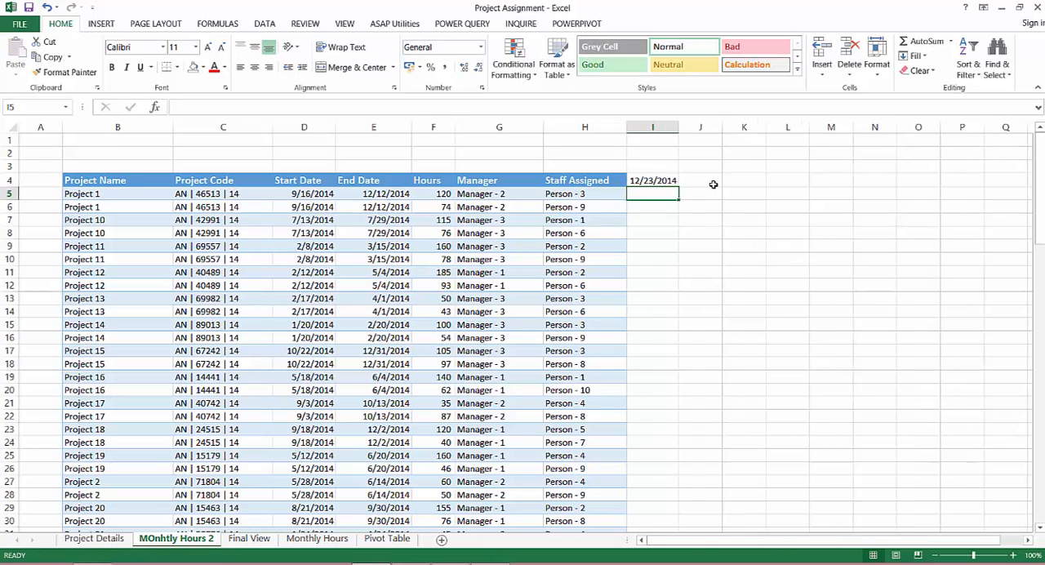
{"action": "key", "text": "Up"}
{"action": "key", "text": "F2"}
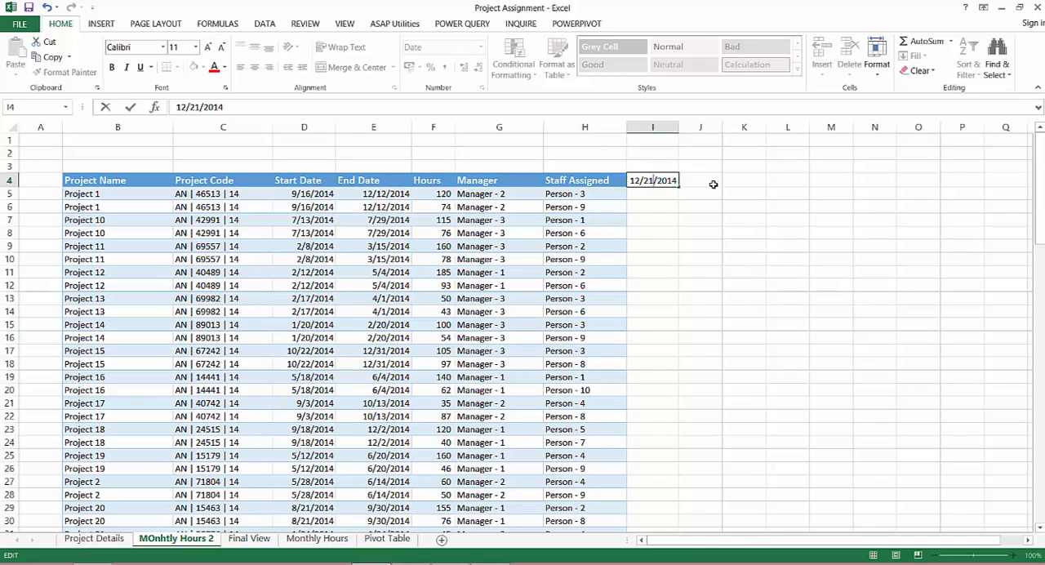
{"action": "key", "text": "BackSpace"}
{"action": "key", "text": "BackSpace"}
{"action": "type", "text": "1"}
{"action": "key", "text": "BackSpace"}
{"action": "key", "text": "Return"}
{"action": "key", "text": "Up"}
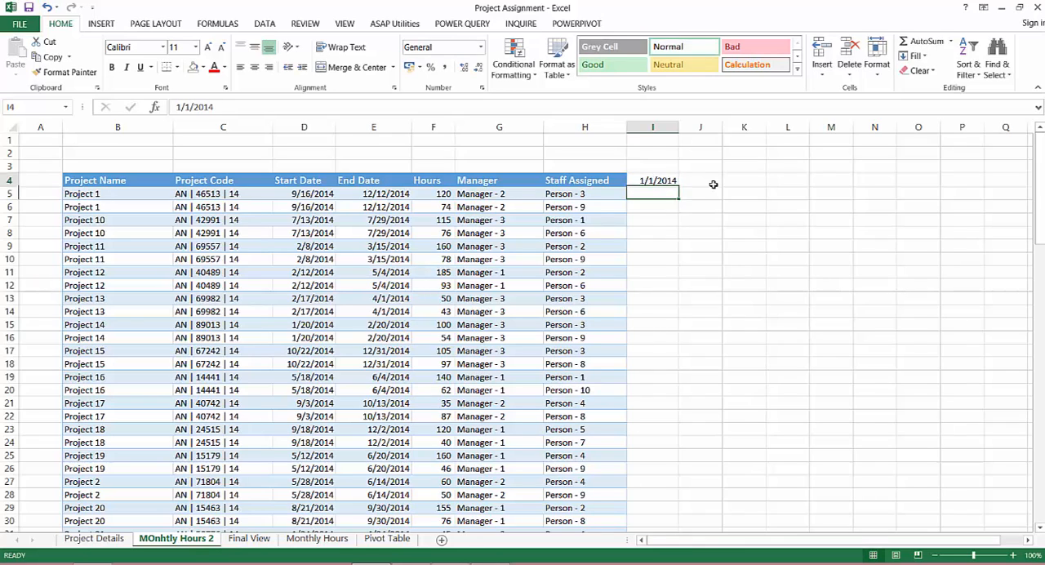
Extend the header date by months from I4 through T4, ending with 12/1/2014
{"action": "mouse_move", "coordinate": [678, 186]}
{"action": "left_mouse_down"}
{"action": "mouse_move", "coordinate": [1025, 190]}
{"action": "mouse_move", "coordinate": [696, 188]}
{"action": "left_mouse_up"}
{"action": "left_click", "coordinate": [722, 195]}
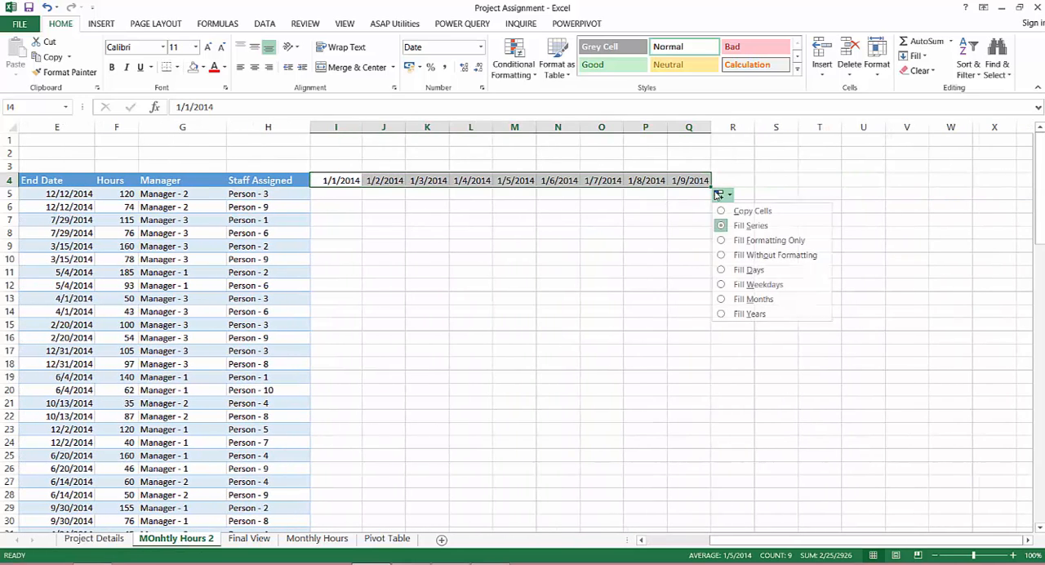
{"action": "left_click", "coordinate": [753, 299]}
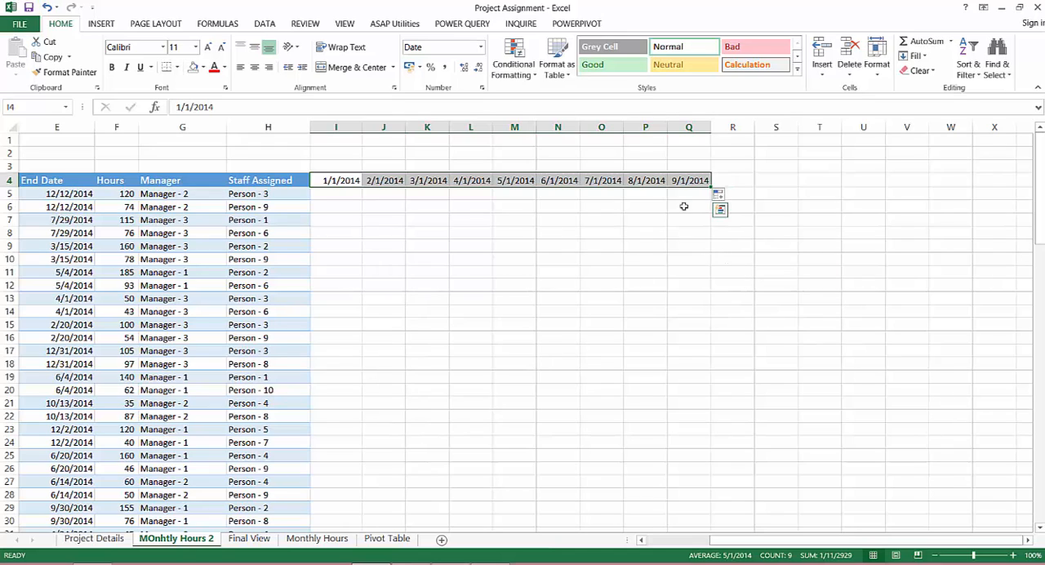
{"action": "left_click", "coordinate": [689, 179]}
{"action": "left_click_drag", "start_coordinate": [710, 187], "coordinate": [841, 187]}
{"action": "left_click", "coordinate": [851, 196]}
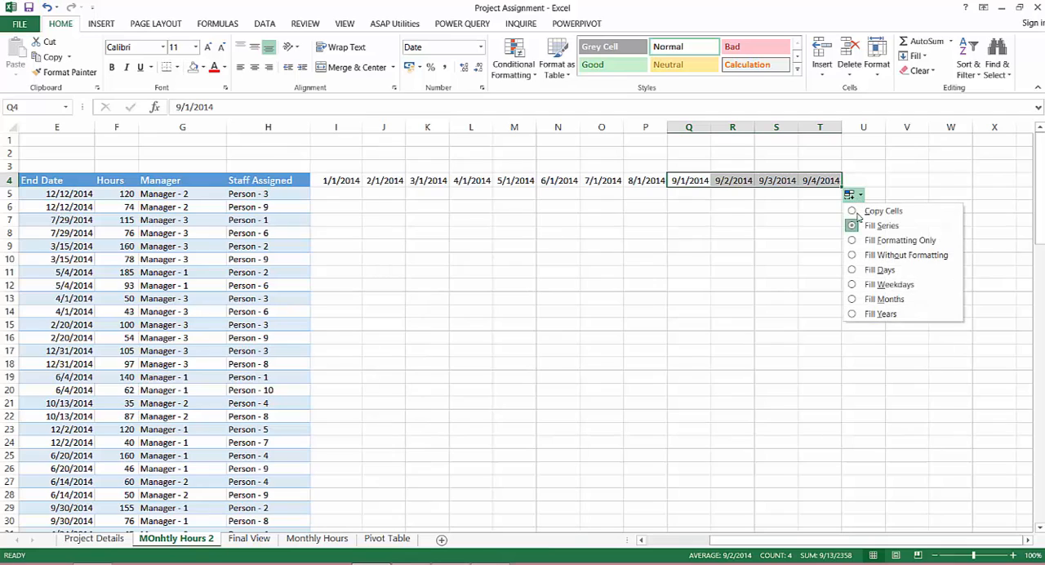
{"action": "left_click", "coordinate": [880, 300]}
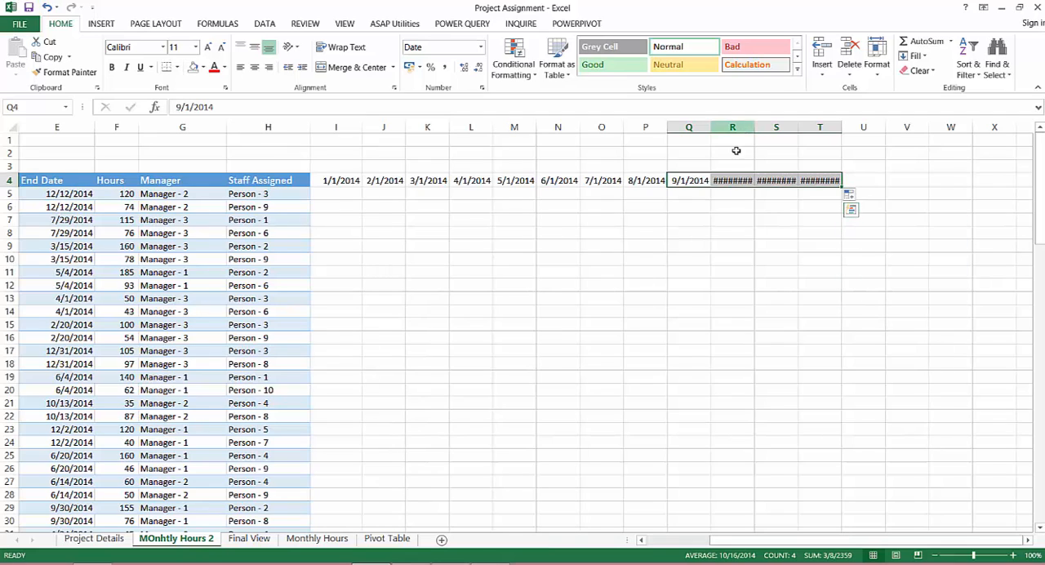
AutoFit the widths of columns I through T to the month header dates
{"action": "left_click", "coordinate": [346, 181]}
{"action": "left_click_drag", "start_coordinate": [373, 181], "coordinate": [809, 181]}
{"action": "key", "text": "alt+h"}
{"action": "key", "text": "o"}
{"action": "key", "text": "i"}
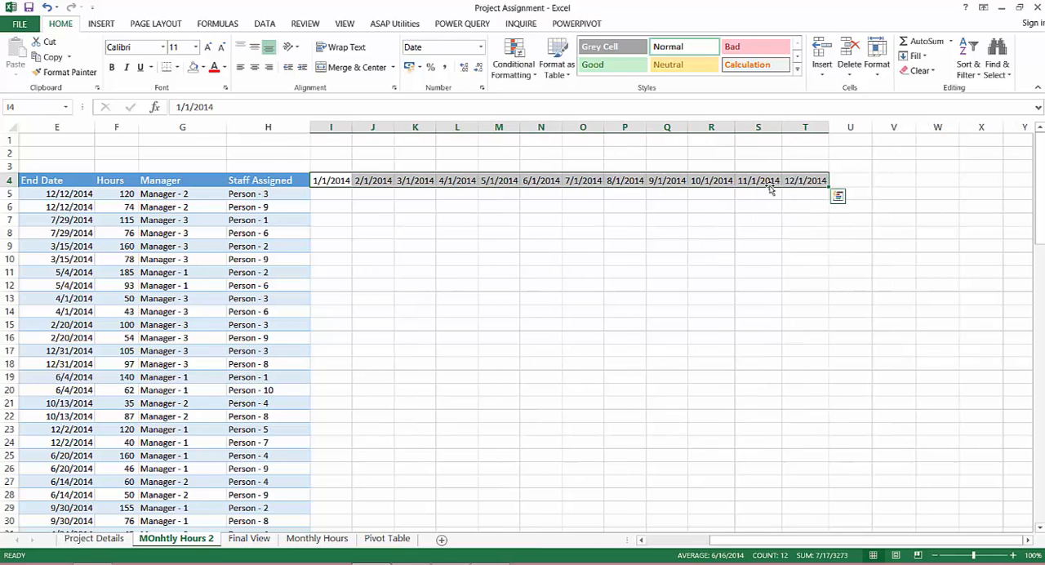
Start a NETWORKDAYS formula in I5, the first project row's cell under the 1/1/2014 header
{"action": "left_click", "coordinate": [144, 194]}
{"action": "key", "text": "Left"}
{"action": "key", "text": "Left"}
{"action": "key", "text": "Left"}
{"action": "key", "text": "Left"}
{"action": "key", "text": "Left"}
{"action": "key", "text": "Left"}
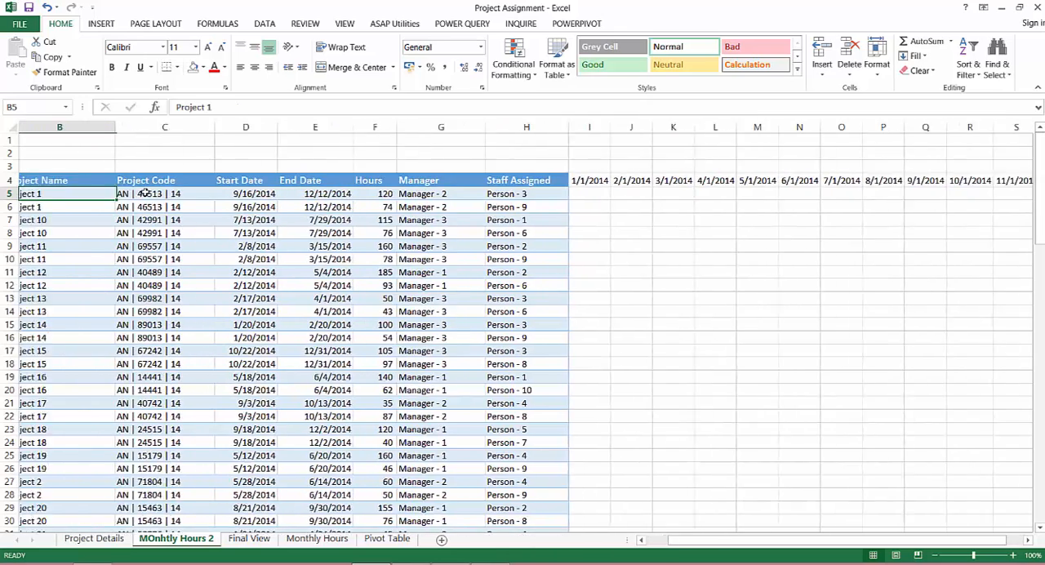
{"action": "key", "text": "Right"}
{"action": "key", "text": "Right"}
{"action": "key", "text": "Right"}
{"action": "key", "text": "Right"}
{"action": "key", "text": "Right"}
{"action": "key", "text": "Right"}
{"action": "key", "text": "Right"}
{"action": "key", "text": "Right"}
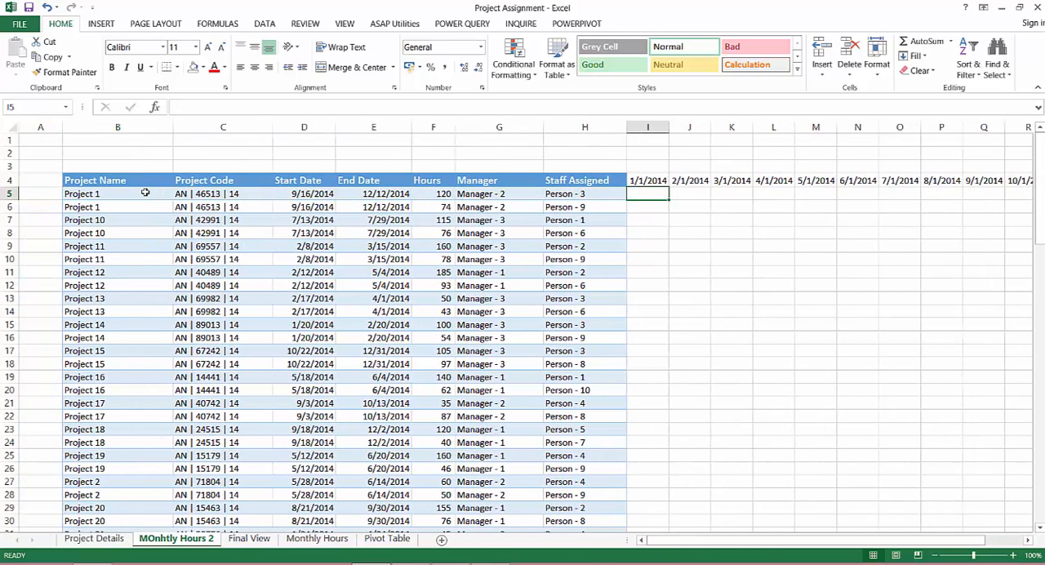
{"action": "type", "text": "="}
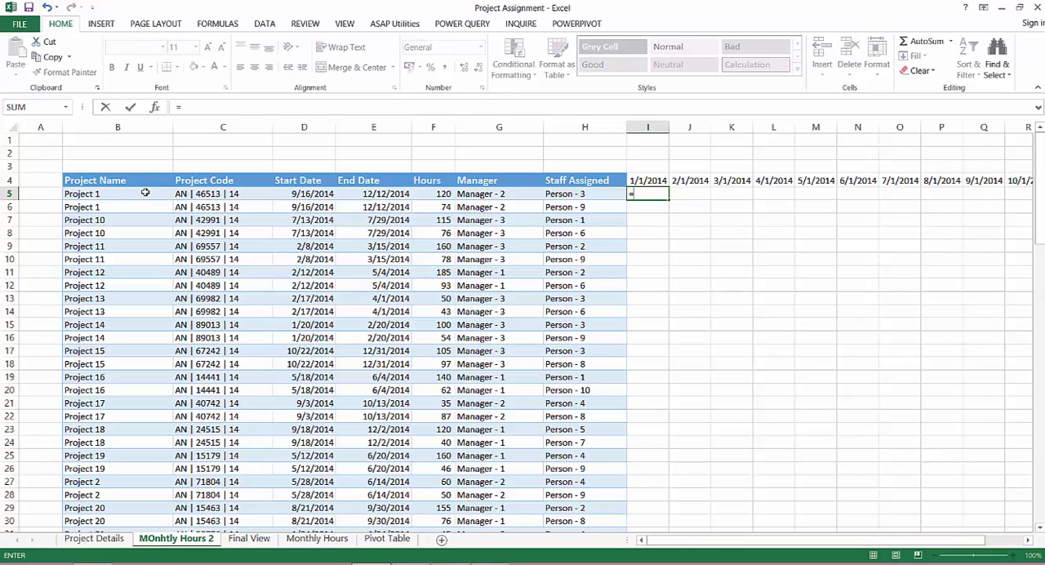
{"action": "type", "text": "netw"}
{"action": "key", "text": "Tab"}
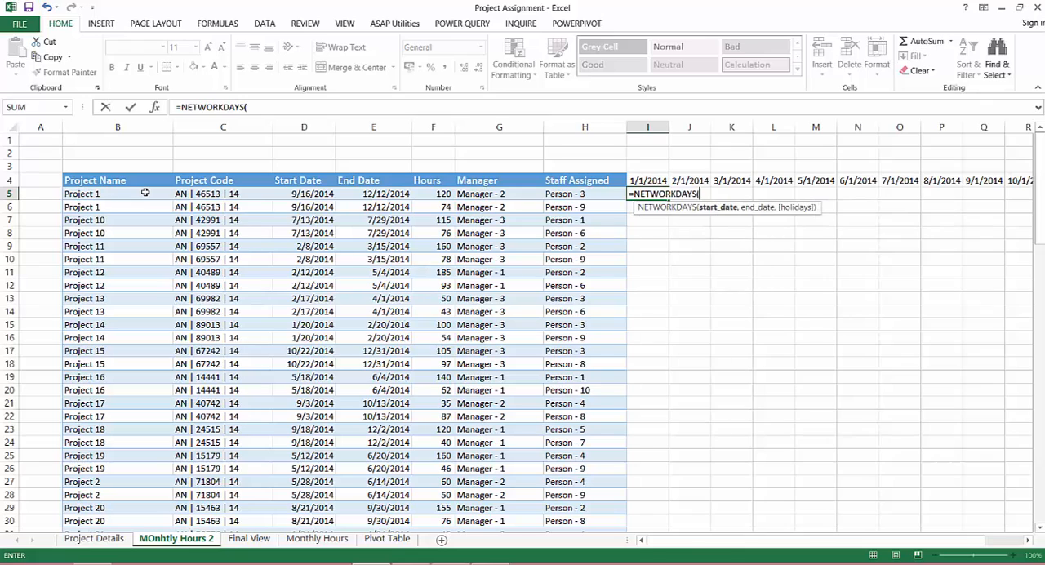
Give the NETWORKDAYS formula the start date MAX($D5,I$4), comparing the project's start date with the month header
{"action": "type", "text": "max"}
{"action": "key", "text": "Tab"}
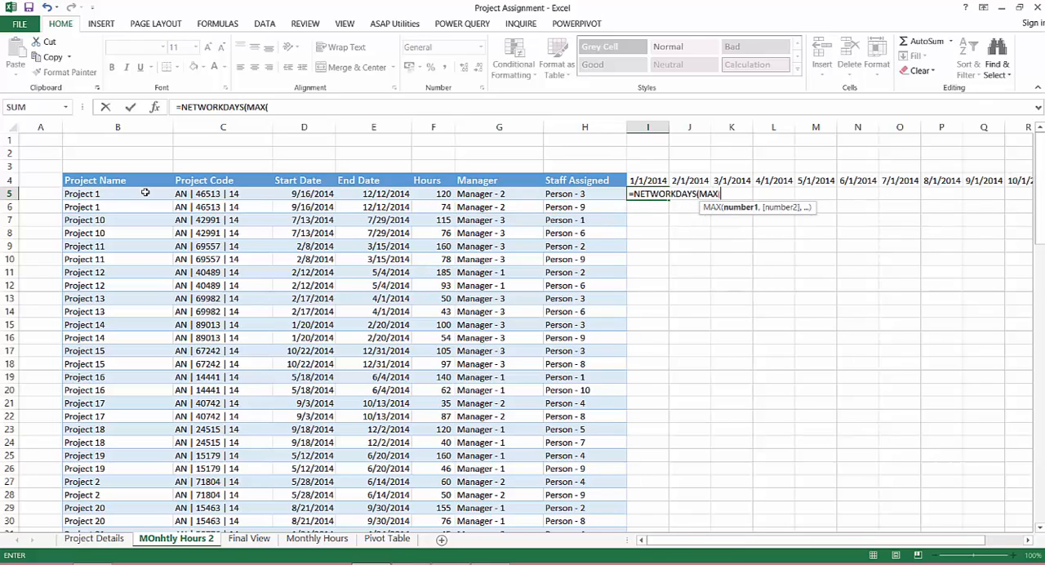
{"action": "key", "text": "Left"}
{"action": "key", "text": "Left"}
{"action": "key", "text": "Left"}
{"action": "key", "text": "Left"}
{"action": "key", "text": "Left"}
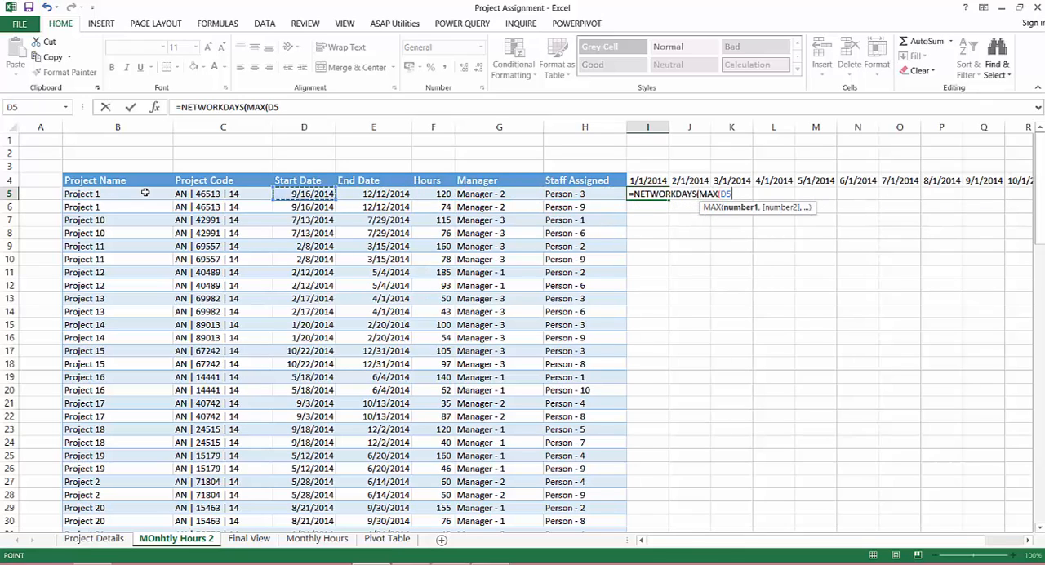
{"action": "key", "text": "F4"}
{"action": "key", "text": "F4"}
{"action": "key", "text": "F4"}
{"action": "type", "text": ","}
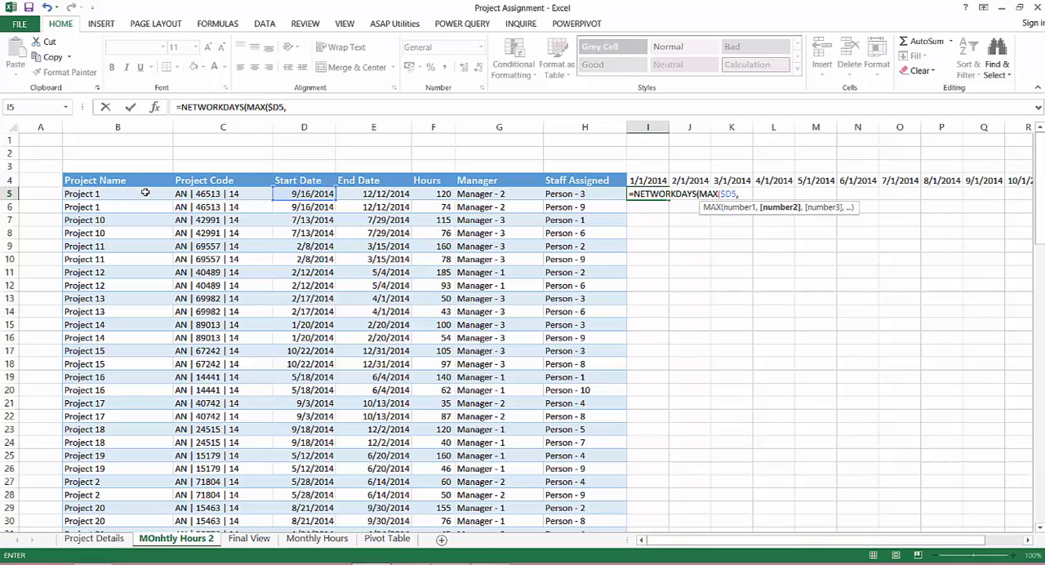
{"action": "key", "text": "Up"}
{"action": "key", "text": "F4"}
{"action": "key", "text": "F4"}
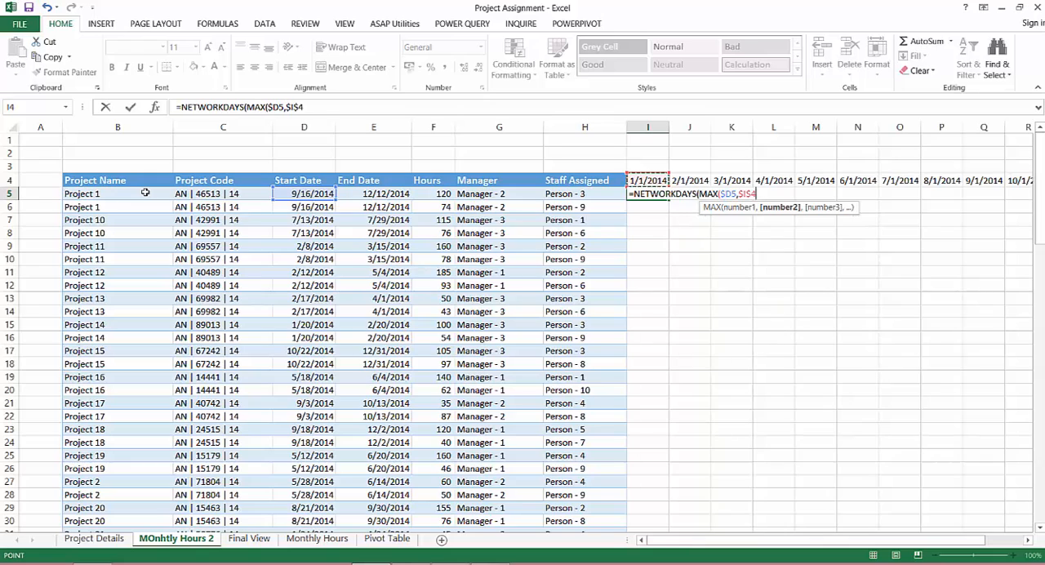
{"action": "type", "text": ")"}
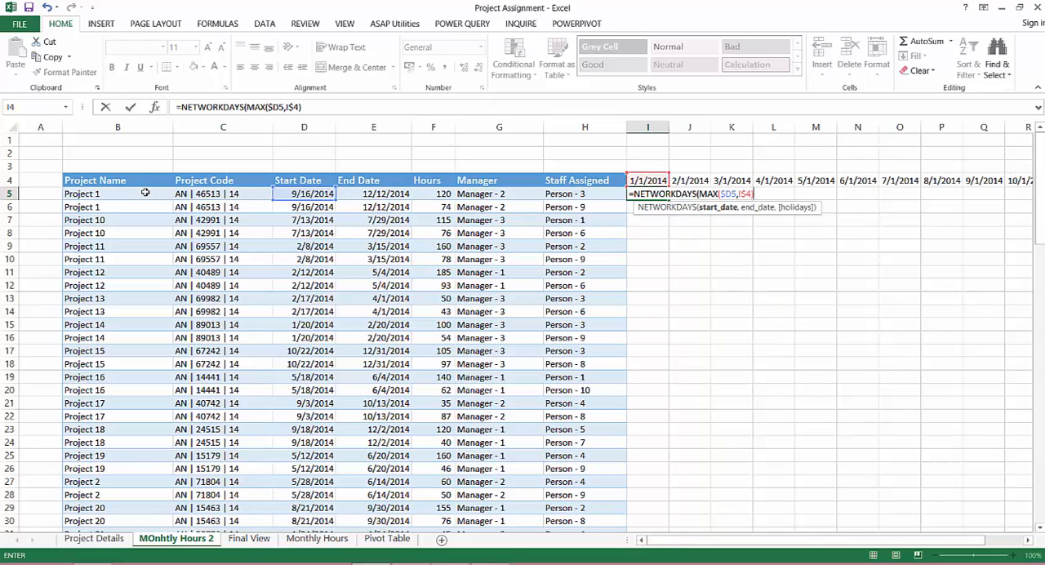
{"action": "type", "text": ","}
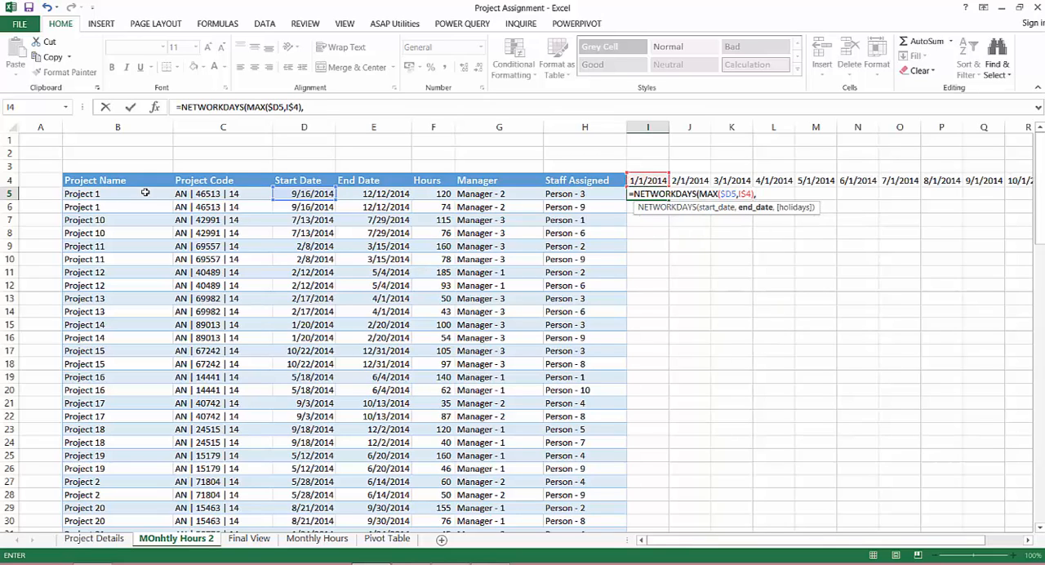
{"action": "type", "text": "MIN("}
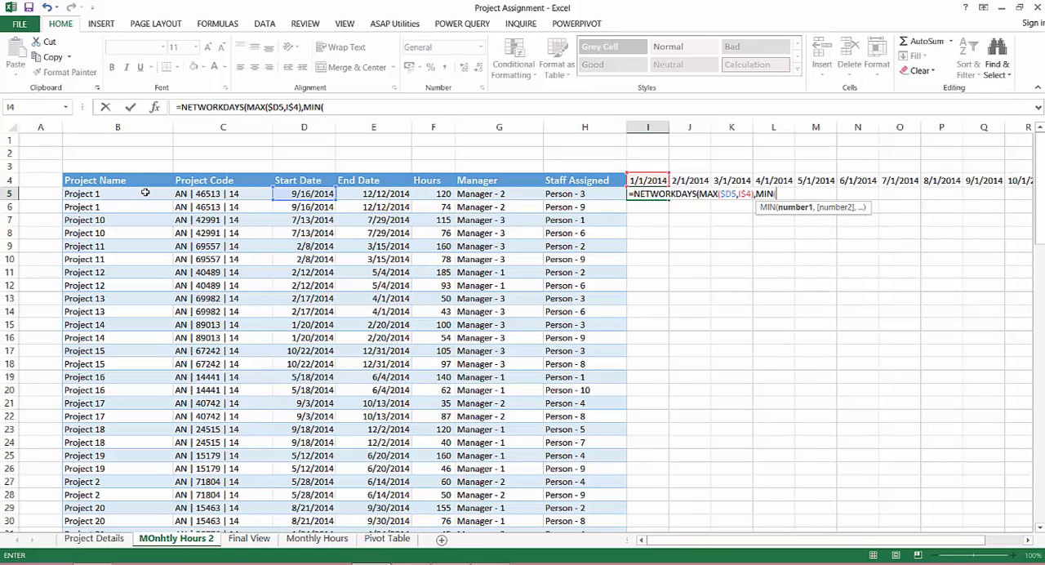
Begin the NETWORKDAYS end date with a MIN function whose first value is the project's end date, $E5
{"action": "key", "text": "Left"}
{"action": "key", "text": "Left"}
{"action": "key", "text": "Left"}
{"action": "key", "text": "Left"}
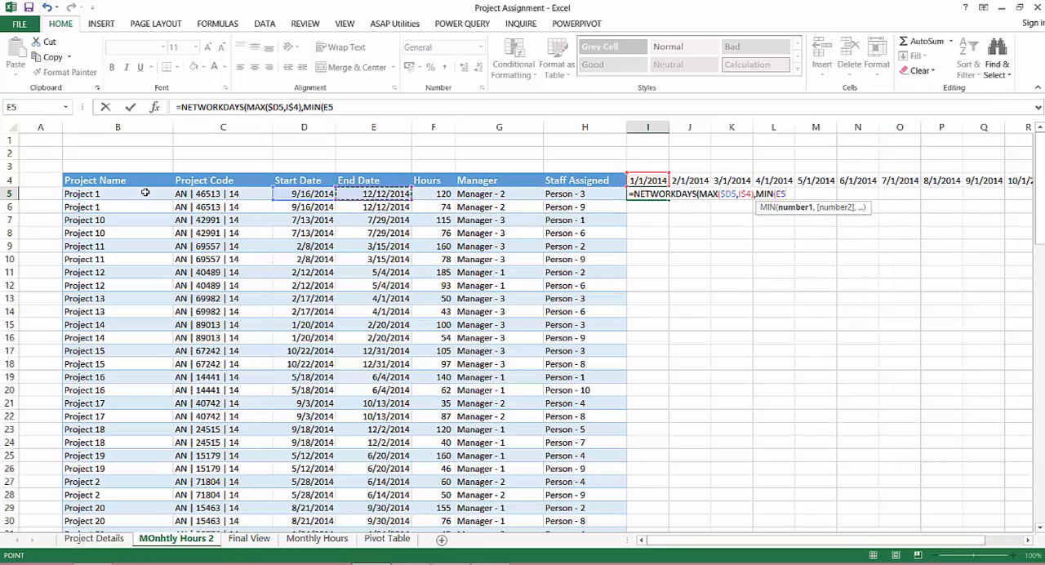
{"action": "key", "text": "F4"}
{"action": "key", "text": "F4"}
{"action": "key", "text": "F4"}
{"action": "type", "text": ","}
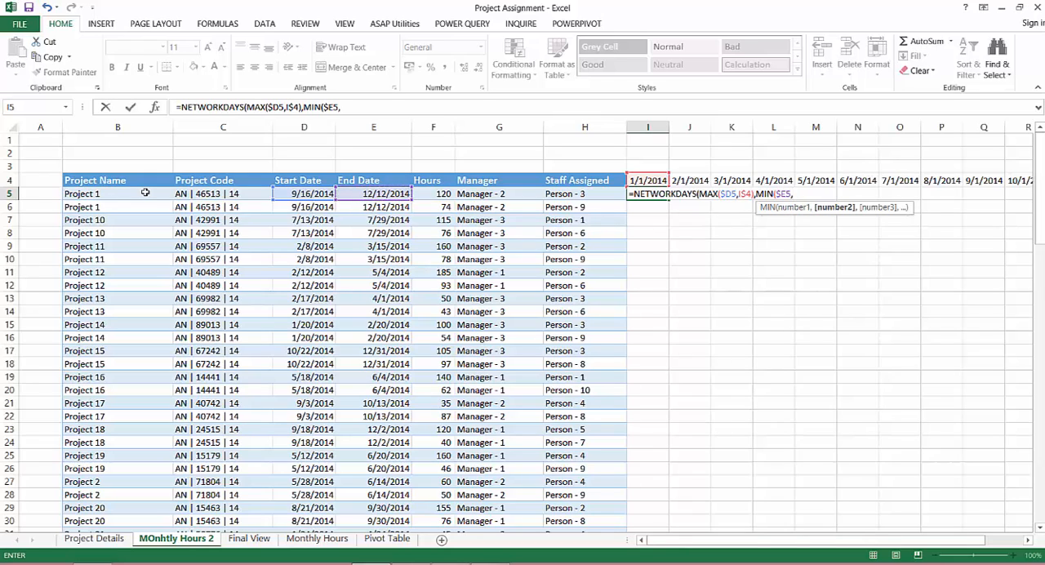
{"action": "key", "text": "Up"}
{"action": "key", "text": "F4"}
{"action": "key", "text": "F4"}
{"action": "key", "text": "BackSpace"}
{"action": "key", "text": "BackSpace"}
{"action": "key", "text": "BackSpace"}
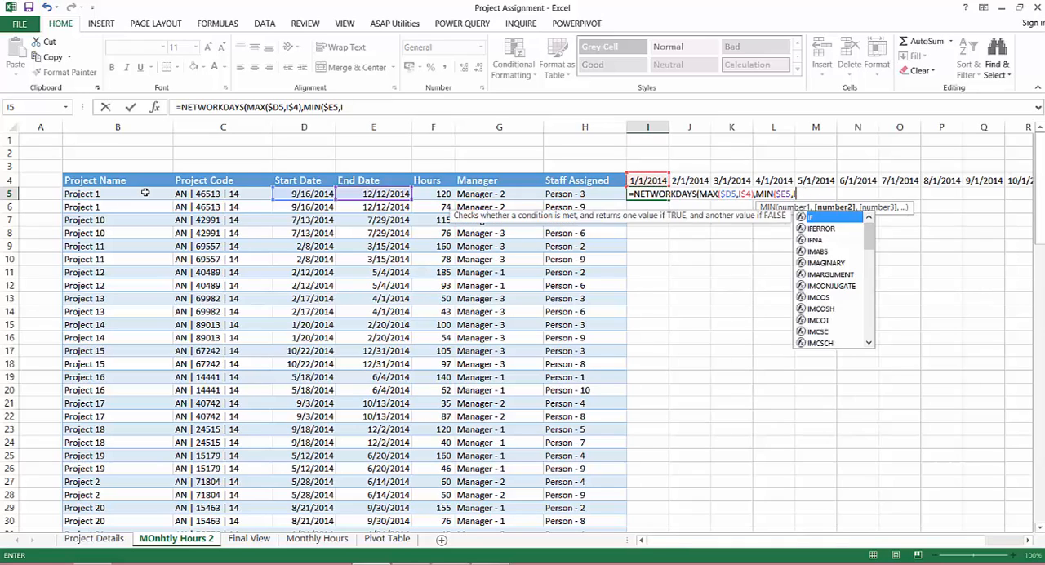
Add EOMONTH(I$4,0) as the second MIN value, then close and enter the NETWORKDAYS formula in I5
{"action": "type", "text": "eo"}
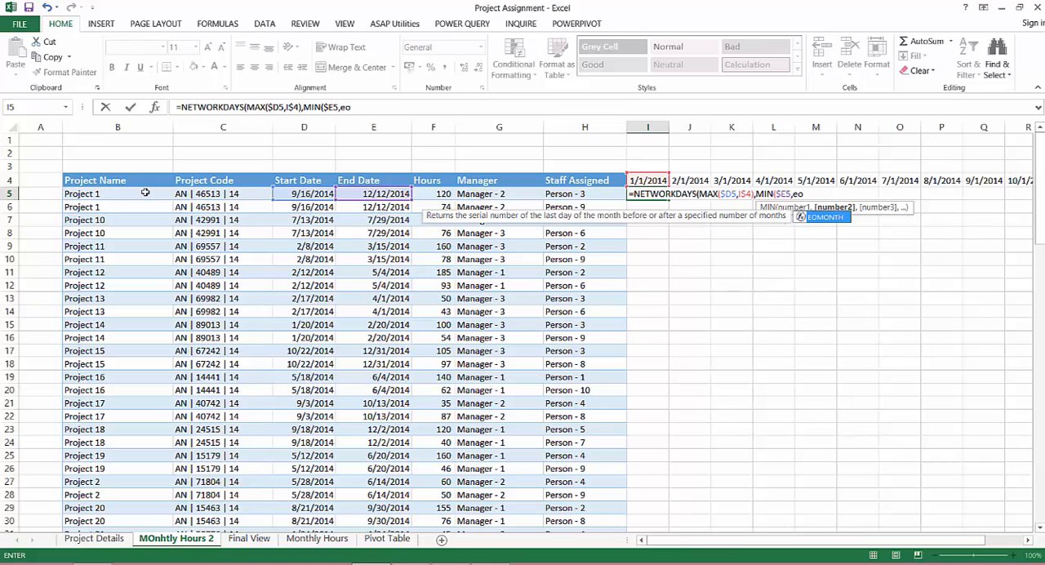
{"action": "key", "text": "Tab"}
{"action": "key", "text": "Up"}
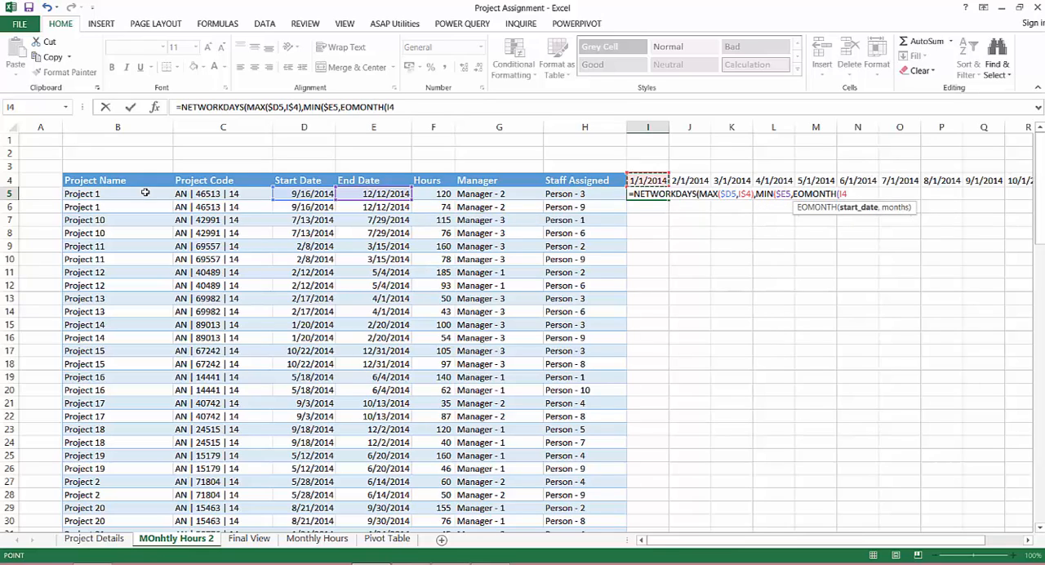
{"action": "key", "text": "F4"}
{"action": "key", "text": "F4"}
{"action": "type", "text": ",0)"}
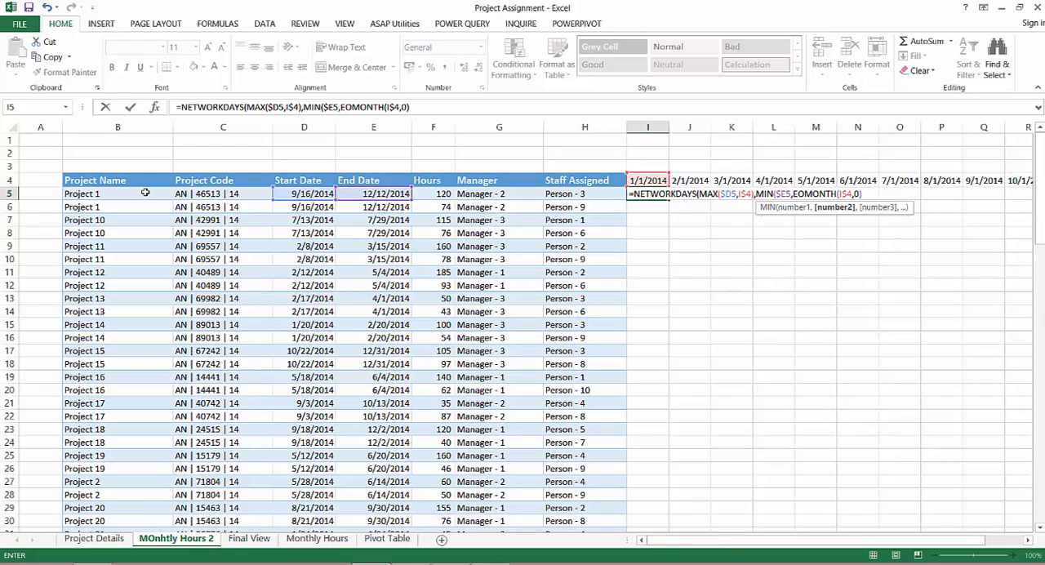
{"action": "type", "text": "))"}
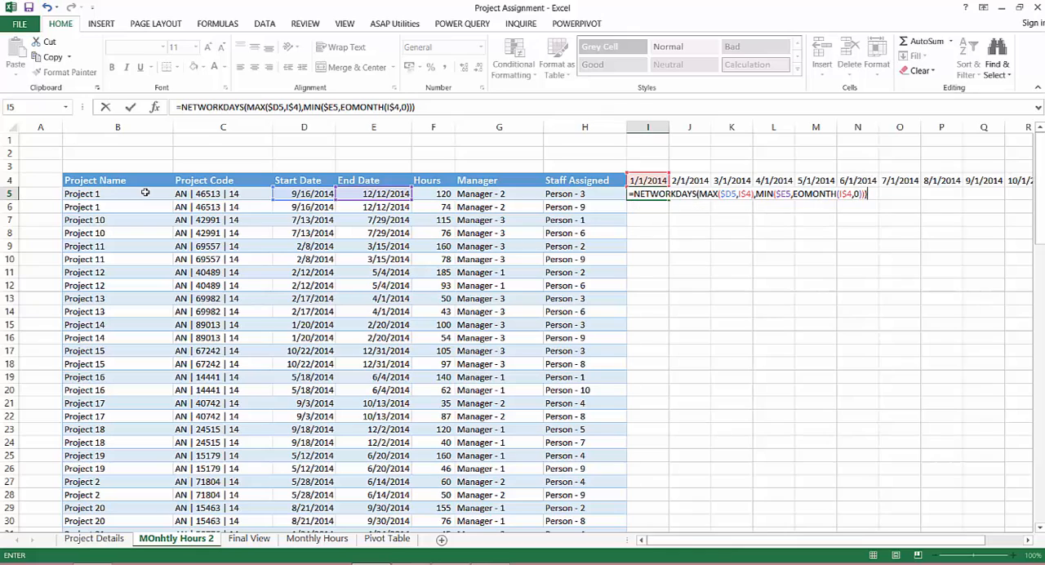
{"action": "key", "text": "Return"}
Wrap the NETWORKDAYS formula in I5 in MAX(…,0) so that negative workday counts become zero
{"action": "key", "text": "Up"}
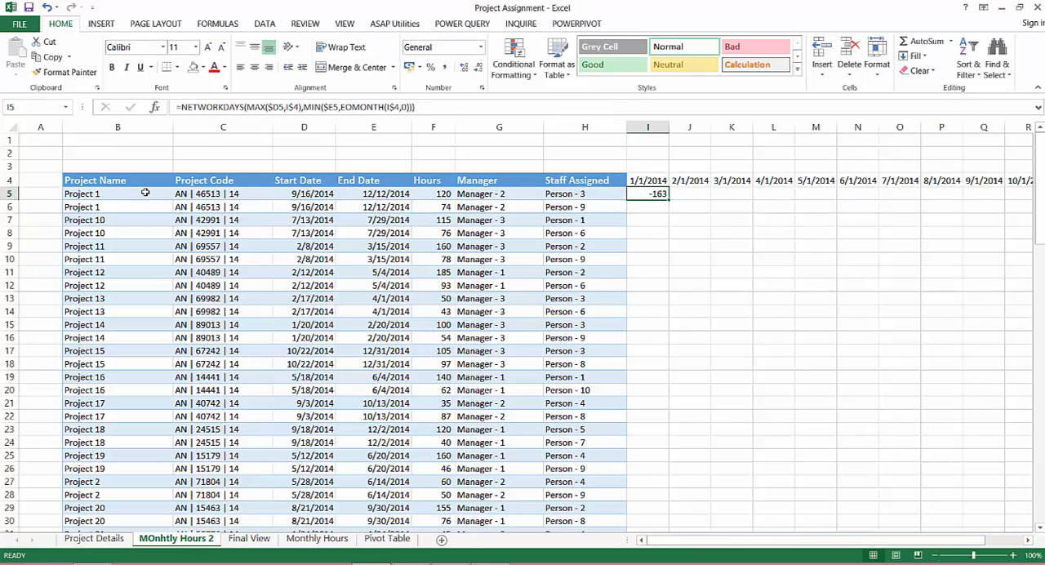
{"action": "key", "text": "F2"}
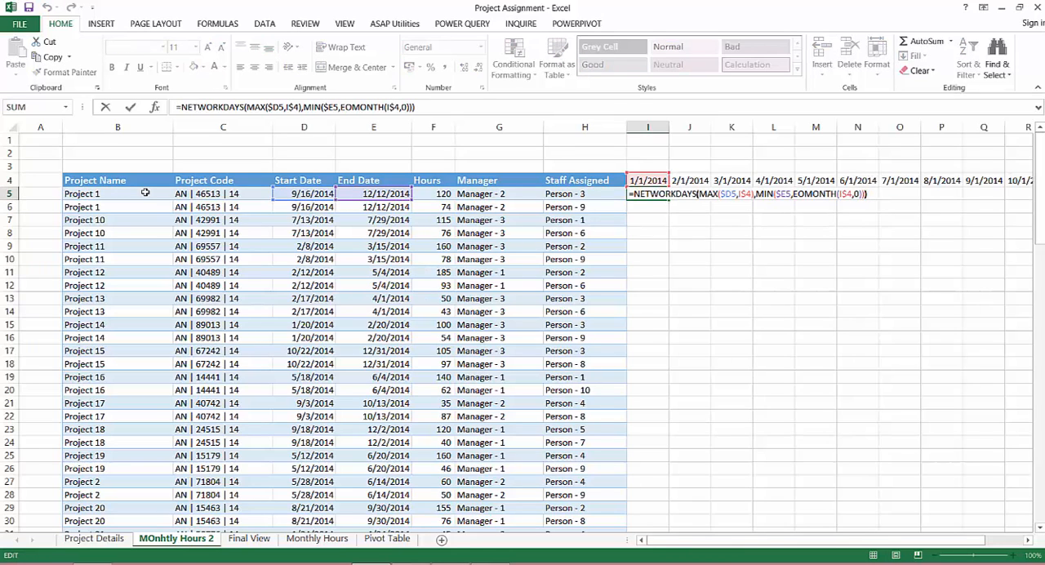
{"action": "key", "text": "Left"}
{"action": "key", "text": "Left"}
{"action": "key", "text": "Left"}
{"action": "key", "text": "Left"}
{"action": "key", "text": "Left"}
{"action": "key", "text": "Left"}
{"action": "key", "text": "Left"}
{"action": "key", "text": "Left"}
{"action": "key", "text": "Left"}
{"action": "key", "text": "Left"}
{"action": "key", "text": "Left"}
{"action": "key", "text": "Left"}
{"action": "key", "text": "Left"}
{"action": "key", "text": "Left"}
{"action": "key", "text": "Left"}
{"action": "key", "text": "Home"}
{"action": "key", "text": "Right"}
{"action": "type", "text": "MAX("}
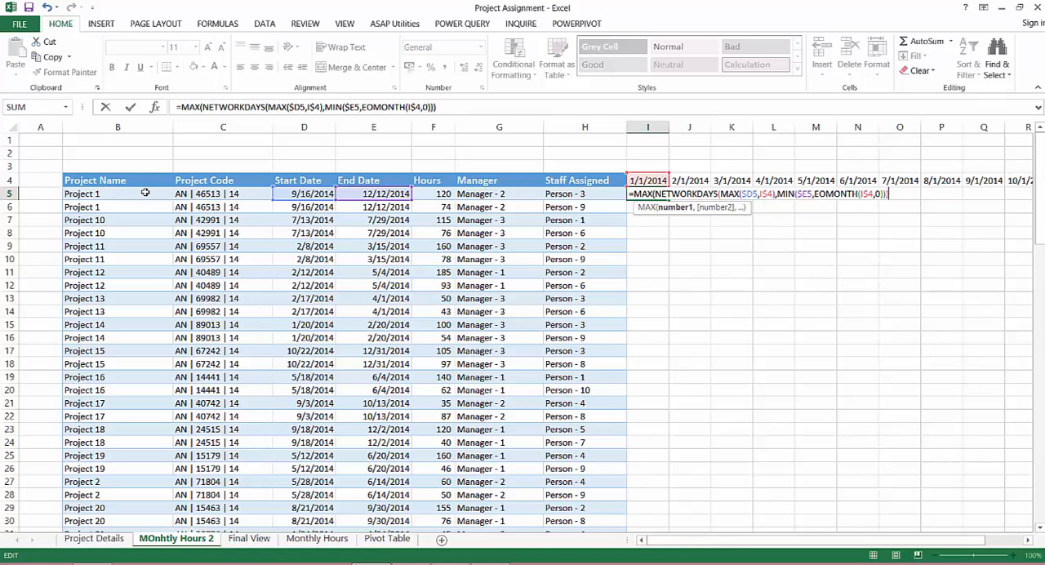
{"action": "type", "text": ",0)"}
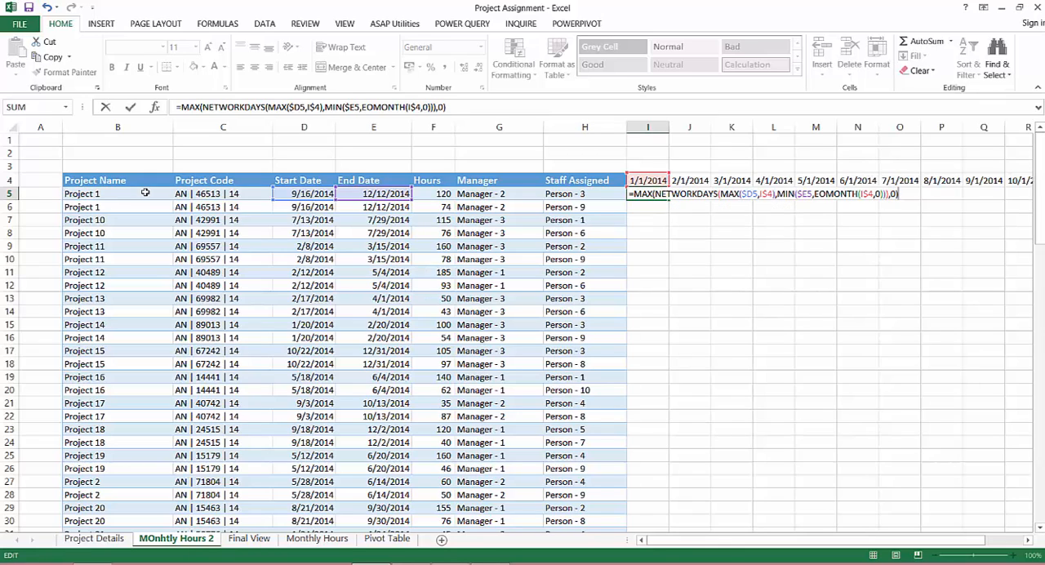
{"action": "key", "text": "Return"}
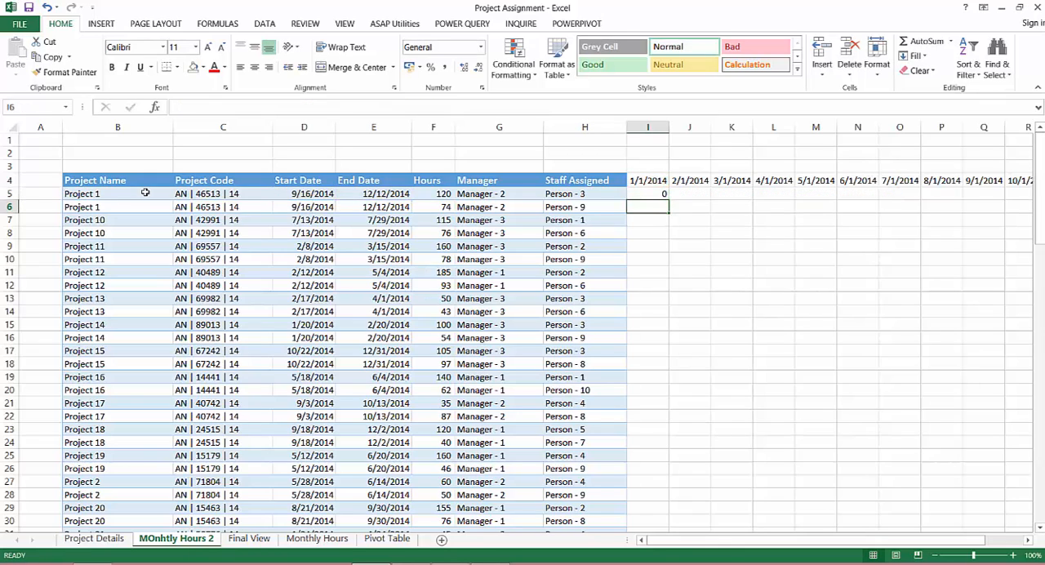
Enclose the MAX expression in I5 in double opening parentheses, close the inner one and add a division operator
{"action": "key", "text": "Up"}
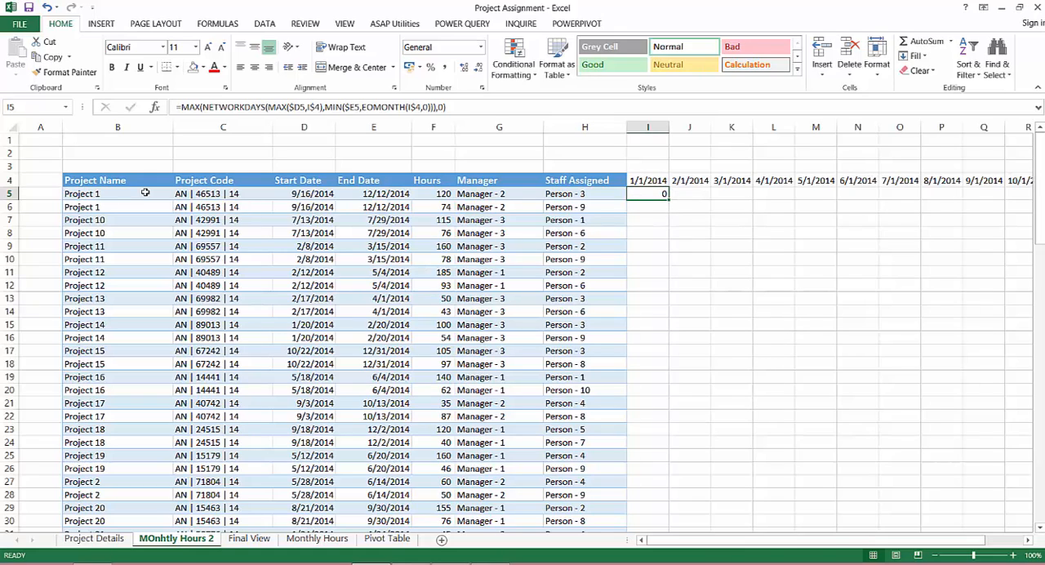
{"action": "key", "text": "F2"}
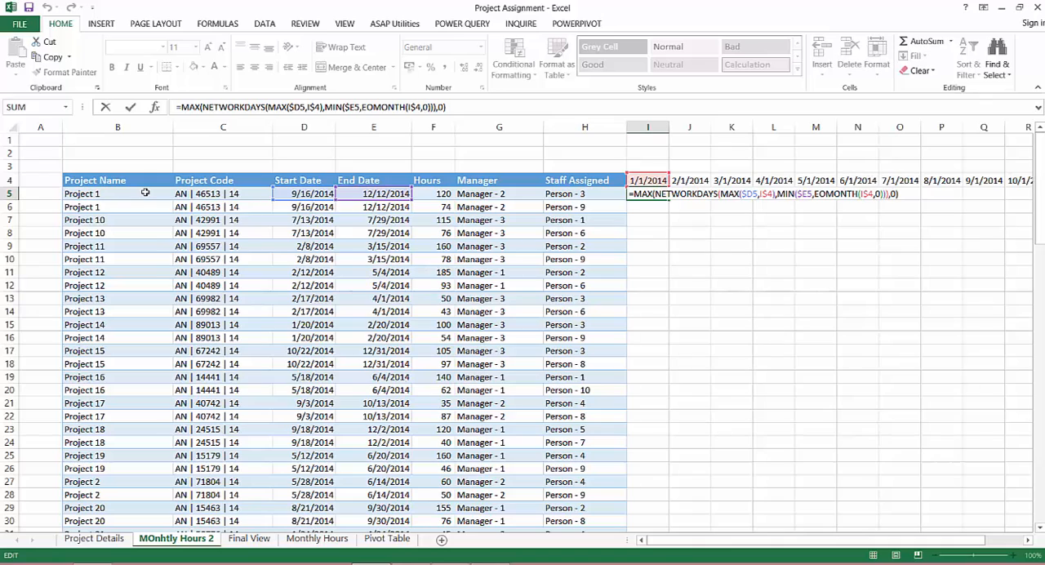
{"action": "key", "text": "Home"}
{"action": "key", "text": "Right"}
{"action": "type", "text": "(MAX("}
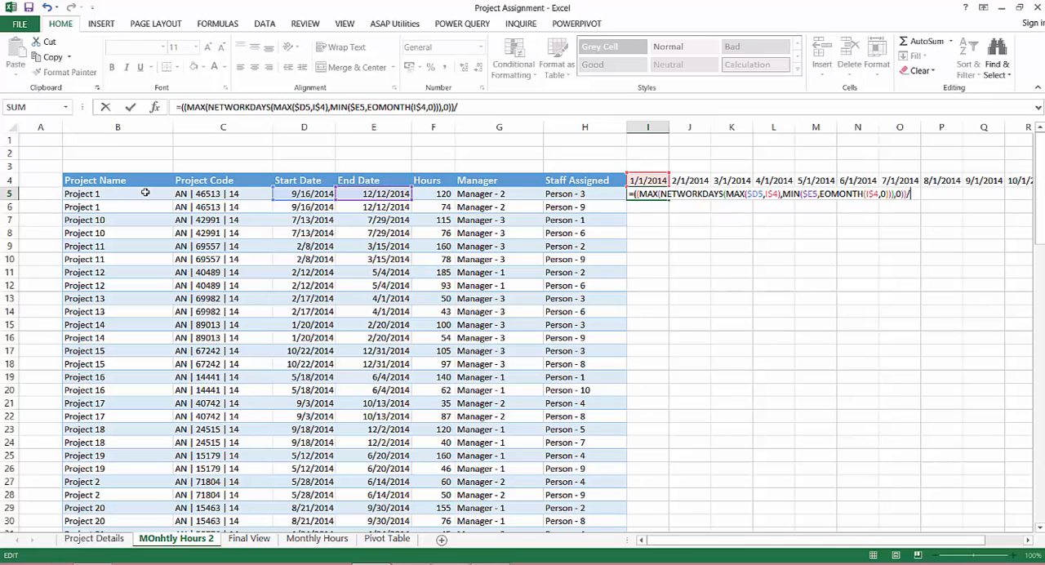
{"action": "type", "text": "NETWORKDAYS("}
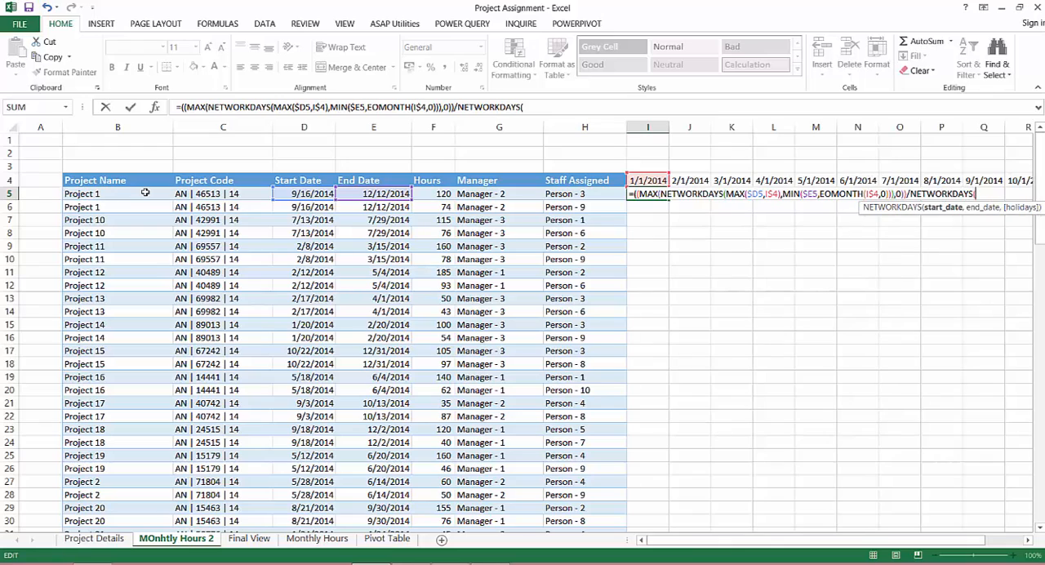
Complete the division in I5 with NETWORKDAYS($D5,E$5), the project's total workdays, and enter the formula
{"action": "key", "text": "Left"}
{"action": "key", "text": "Left"}
{"action": "key", "text": "Left"}
{"action": "key", "text": "Left"}
{"action": "key", "text": "Left"}
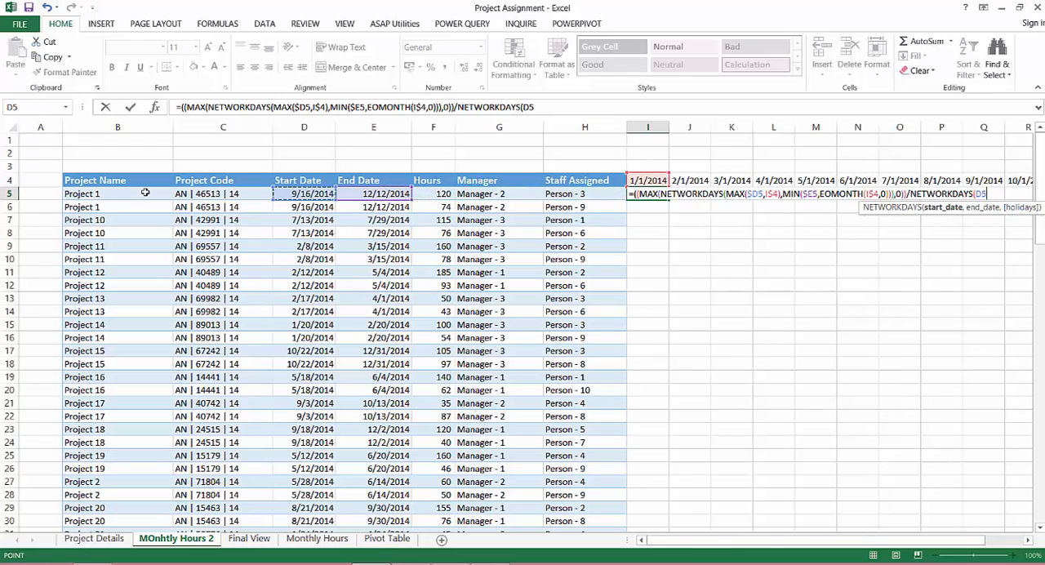
{"action": "key", "text": "F4"}
{"action": "key", "text": "F4"}
{"action": "key", "text": "F4"}
{"action": "type", "text": ","}
{"action": "key", "text": "Left"}
{"action": "key", "text": "Left"}
{"action": "key", "text": "Left"}
{"action": "key", "text": "Left"}
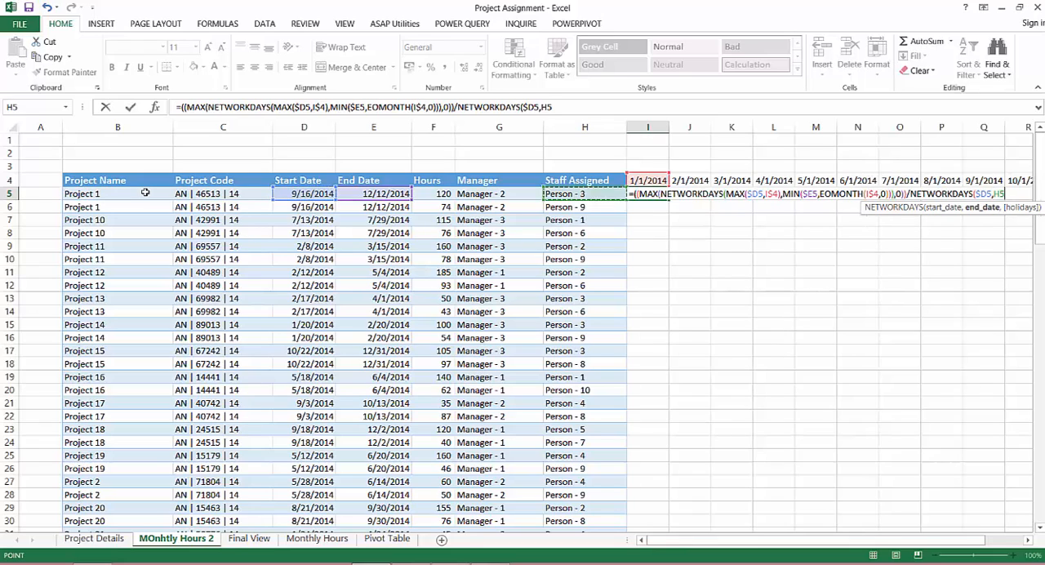
{"action": "key", "text": "F4"}
{"action": "key", "text": "F4"}
{"action": "type", "text": ")"}
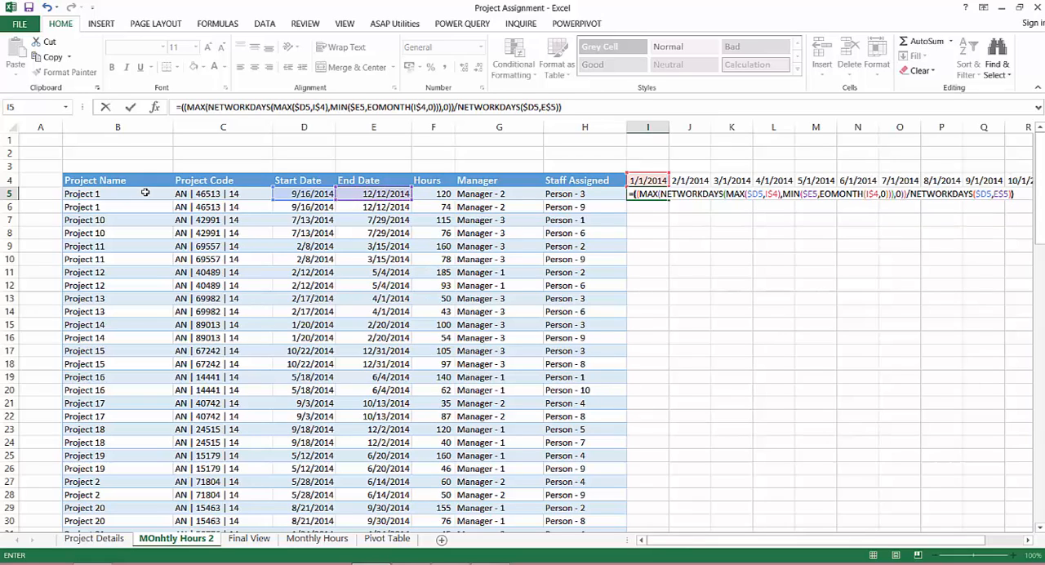
{"action": "key", "text": "ctrl+Return"}
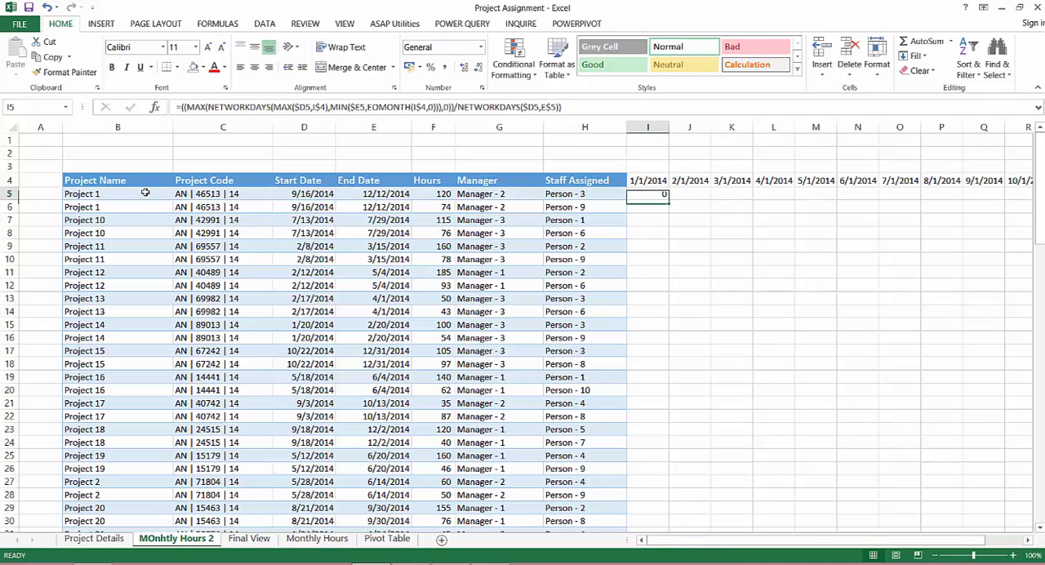
Multiply the workday ratio in I5 by the project's hours, using the column-locked reference $F5
{"action": "key", "text": "F2"}
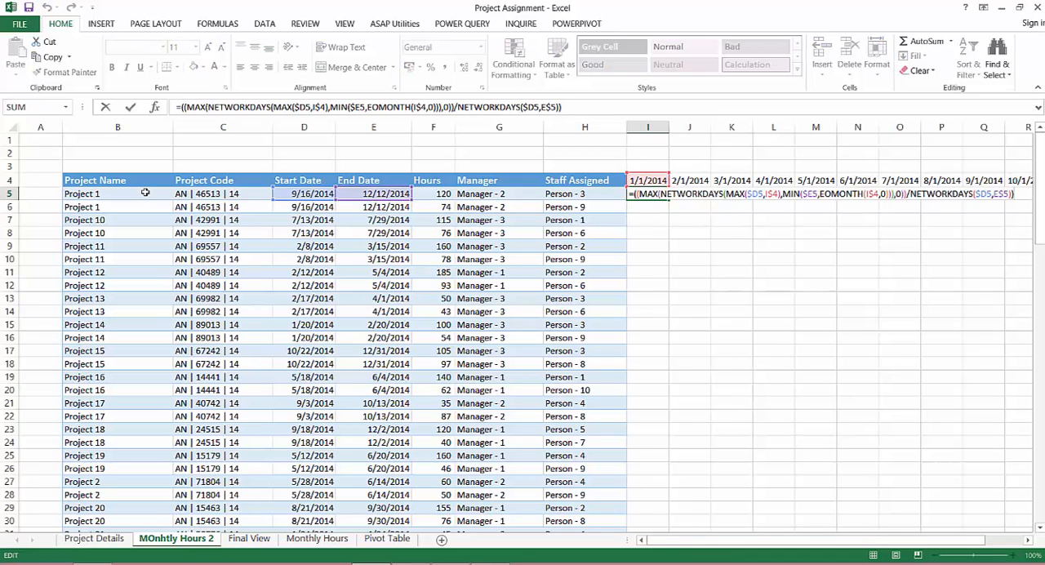
{"action": "type", "text": "*"}
{"action": "left_click", "coordinate": [441, 194]}
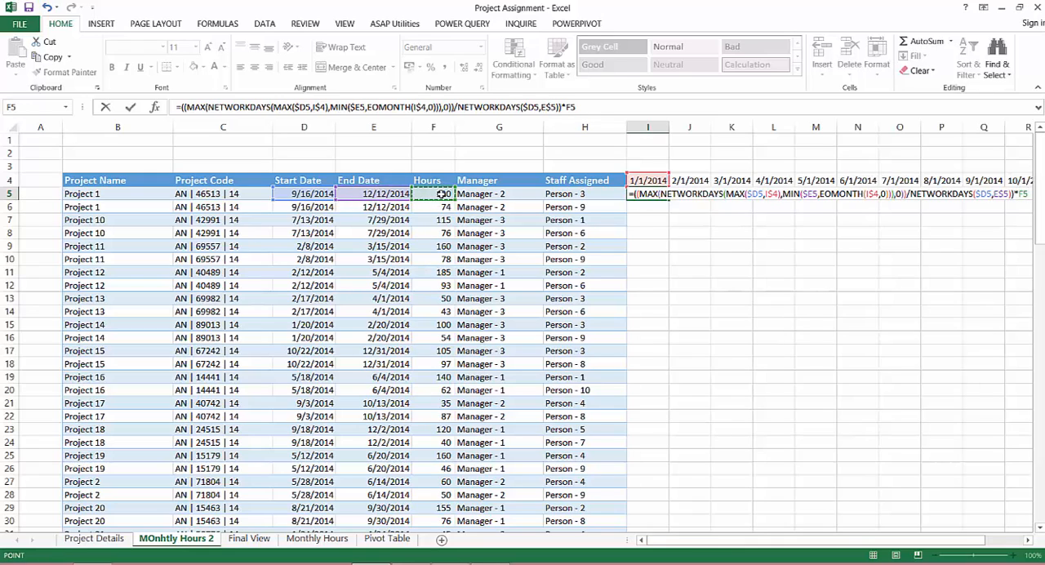
{"action": "key", "text": "F4"}
{"action": "key", "text": "F4"}
{"action": "key", "text": "F4"}
{"action": "key", "text": "ctrl+Return"}
Try to copy the I5 hours formula to all project rows and months, filling I5:T104
{"action": "key", "text": "ctrl+c"}
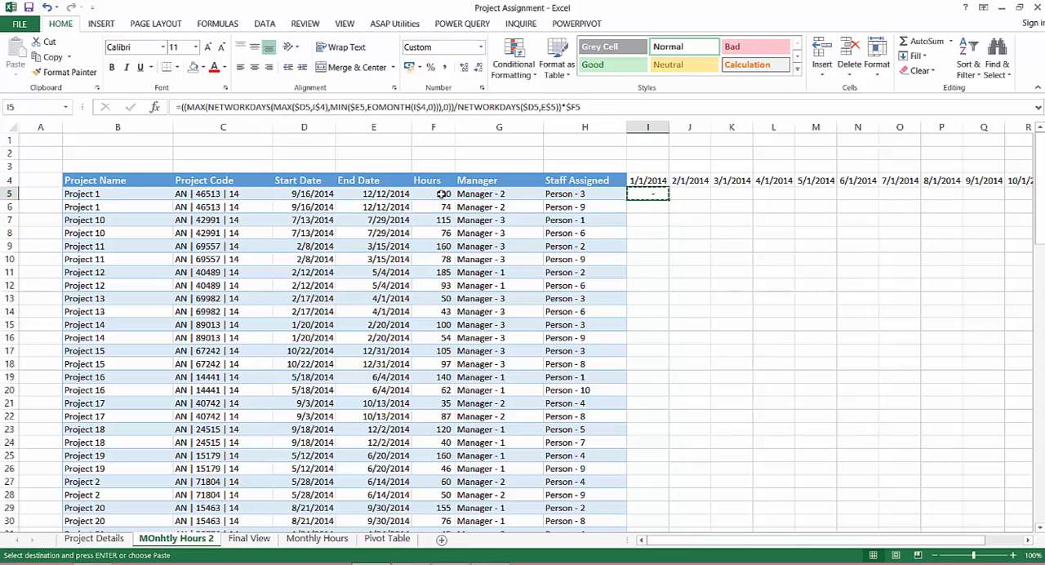
{"action": "key", "text": "Down"}
{"action": "key", "text": "Left"}
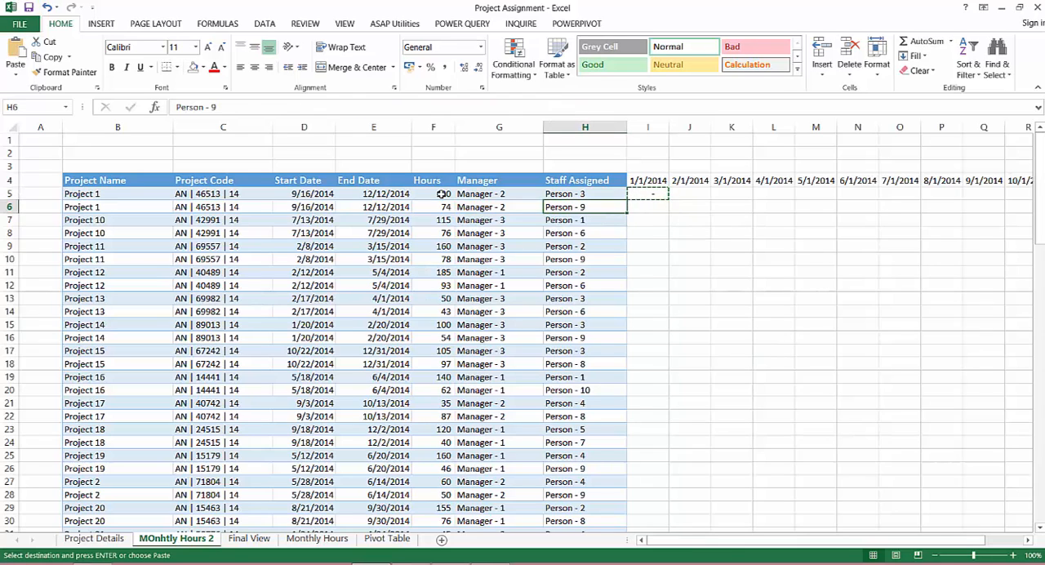
{"action": "key", "text": "ctrl+Down"}
{"action": "key", "text": "Up"}
{"action": "key", "text": "Up"}
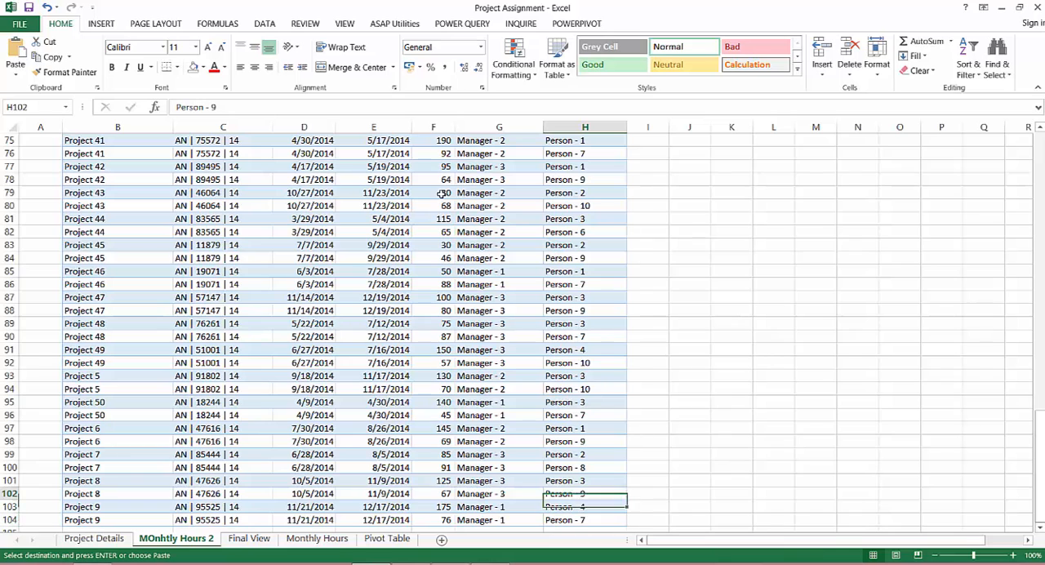
{"action": "key", "text": "Down"}
{"action": "key", "text": "Down"}
{"action": "key", "text": "Right"}
{"action": "key", "text": "shift+Right"}
{"action": "key", "text": "shift+Right"}
{"action": "key", "text": "shift+Right"}
{"action": "key", "text": "shift+Right"}
{"action": "key", "text": "shift+Right"}
{"action": "key", "text": "shift+Right"}
{"action": "key", "text": "shift+Right"}
{"action": "key", "text": "shift+Right"}
{"action": "key", "text": "shift+Right"}
{"action": "key", "text": "shift+Right"}
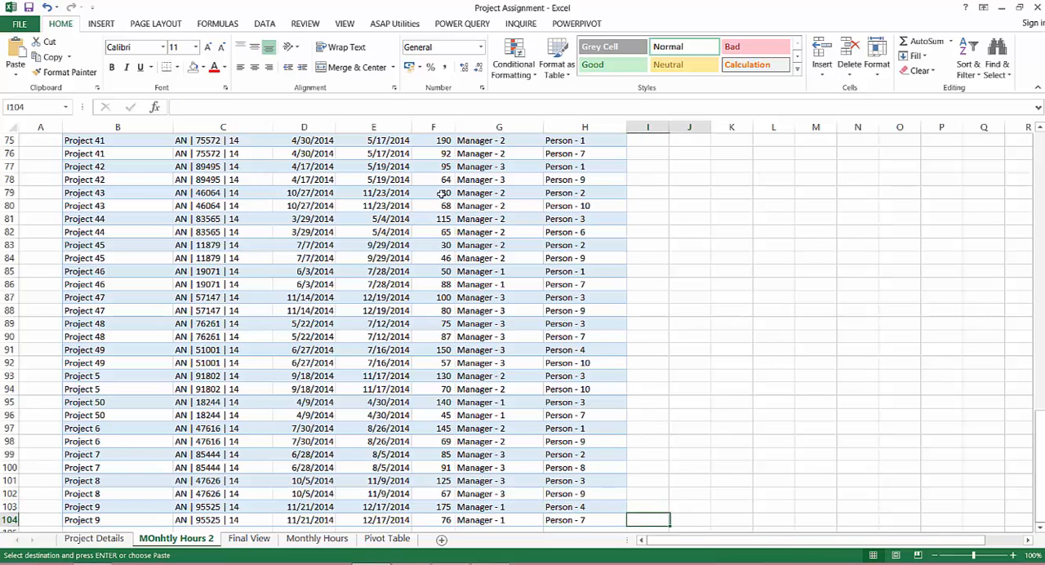
{"action": "key", "text": "shift+Right"}
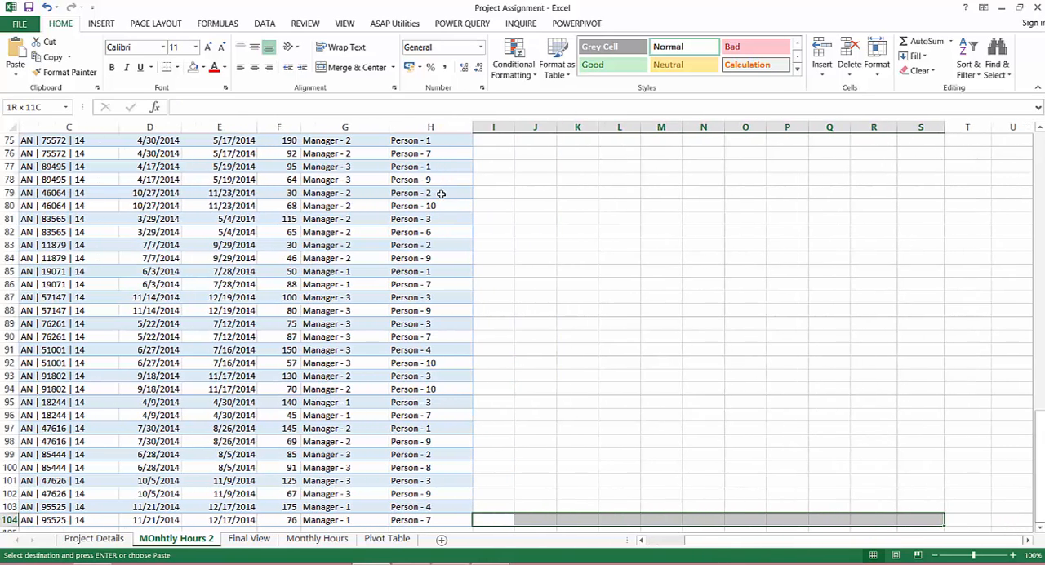
{"action": "key", "text": "ctrl+shift+Up"}
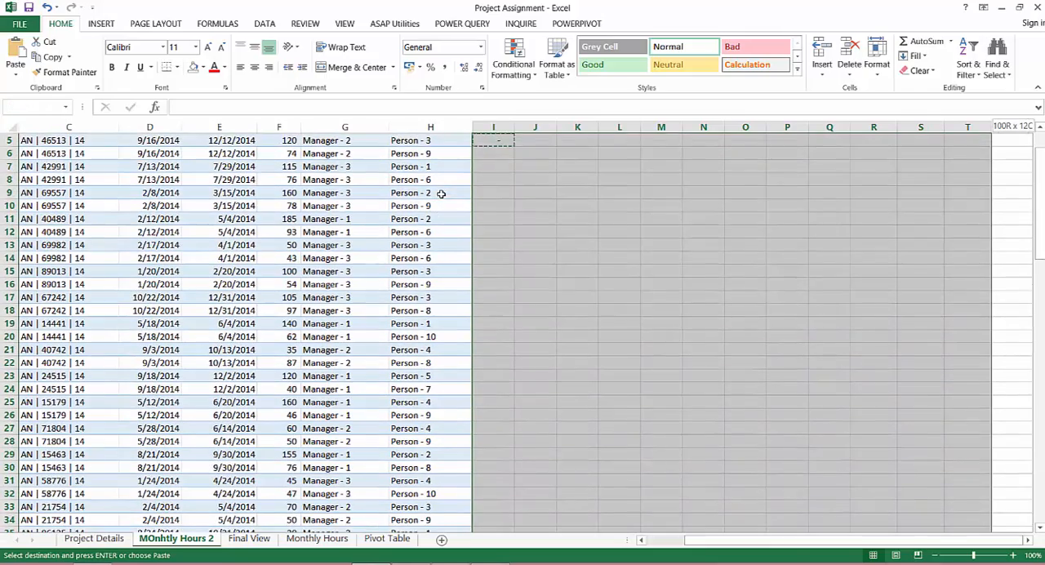
{"action": "key", "text": "ctrl+shift+Up"}
{"action": "key", "text": "shift+Down"}
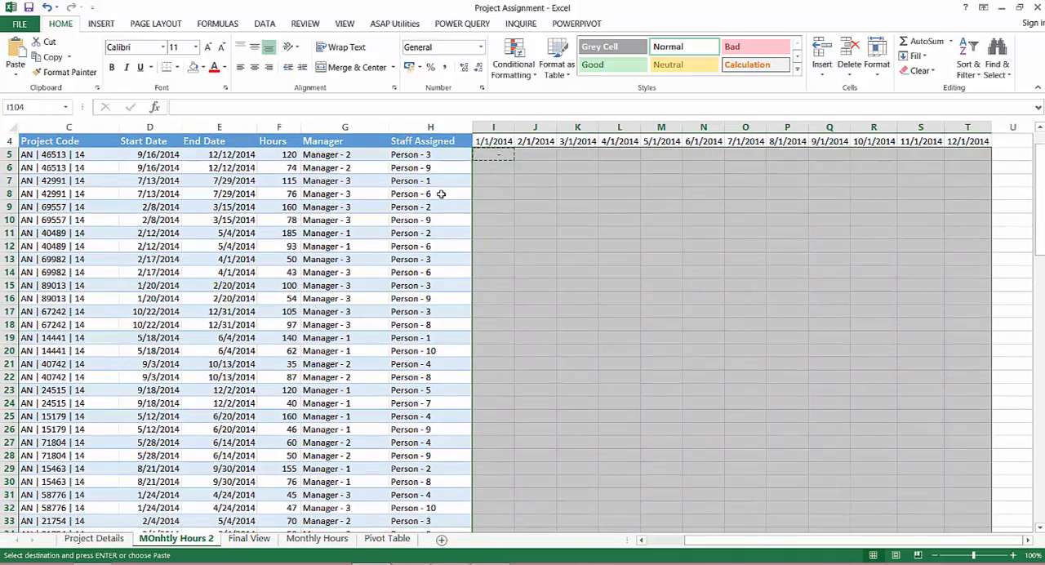
{"action": "key", "text": "Return"}
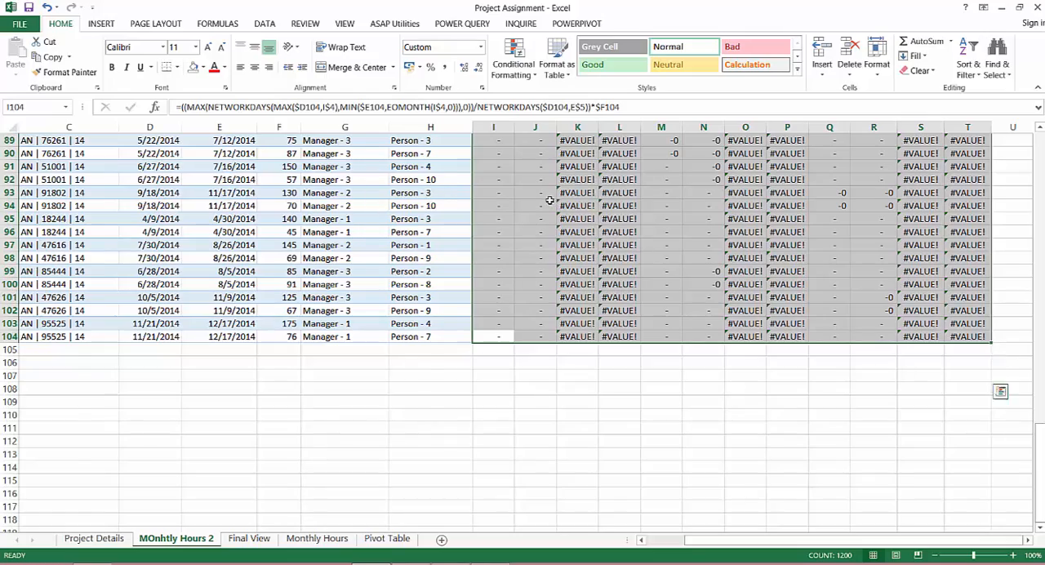
Correct the end-date reference in the I5 formula's dividing NETWORKDAYS to the column-locked $E5
{"action": "scroll", "coordinate": [548, 200], "scroll_direction": "up", "scroll_amount": 16}
{"action": "scroll", "coordinate": [544, 197], "scroll_direction": "up", "scroll_amount": 13}
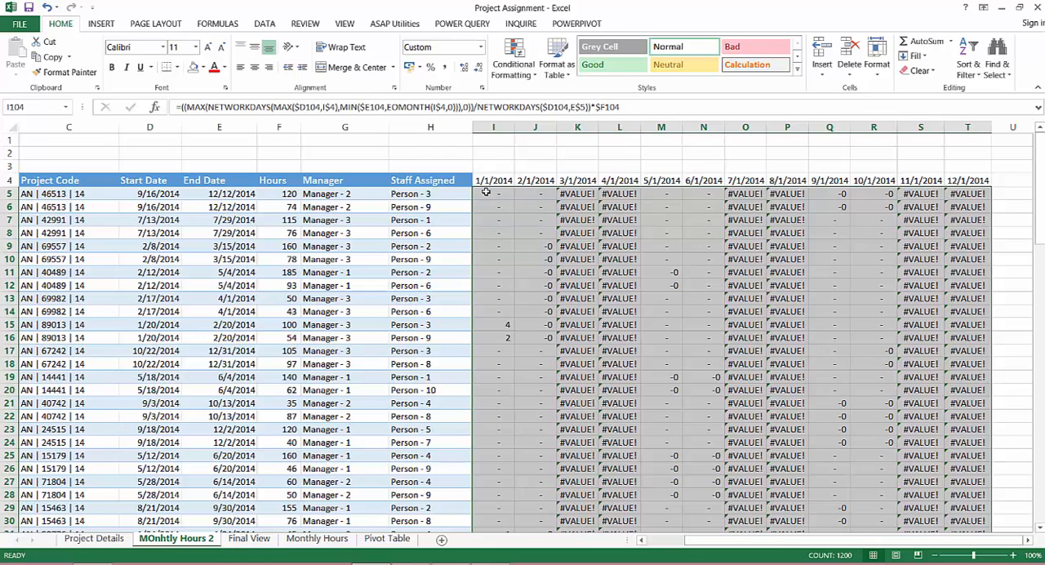
{"action": "left_click", "coordinate": [491, 193]}
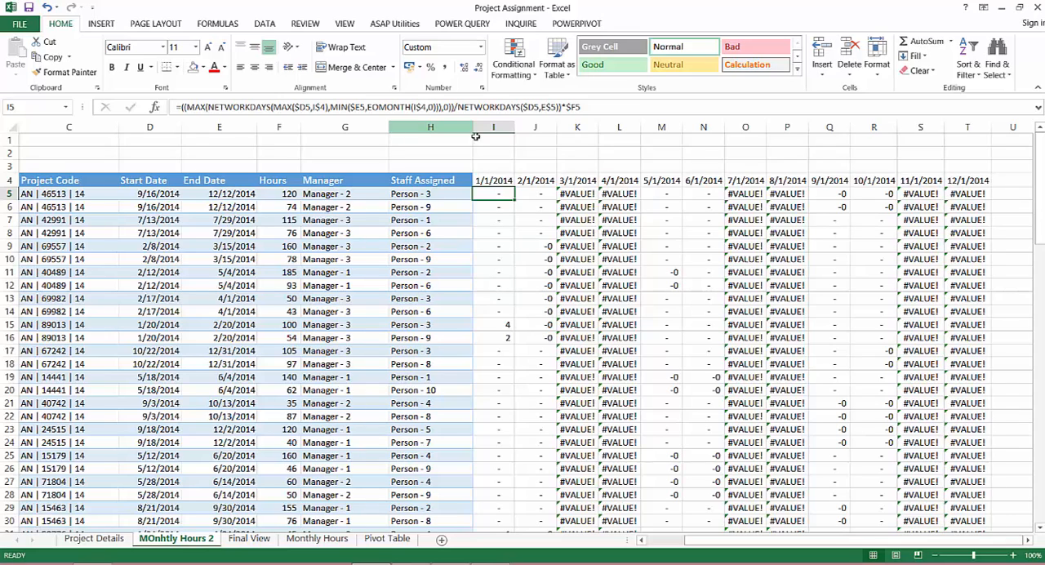
{"action": "left_click", "coordinate": [542, 107]}
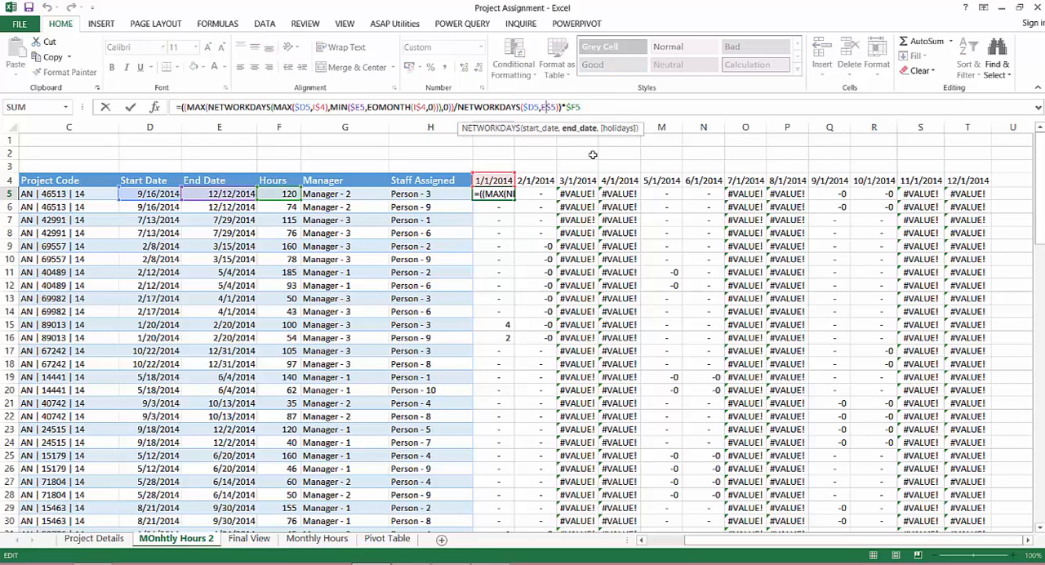
{"action": "key", "text": "F4"}
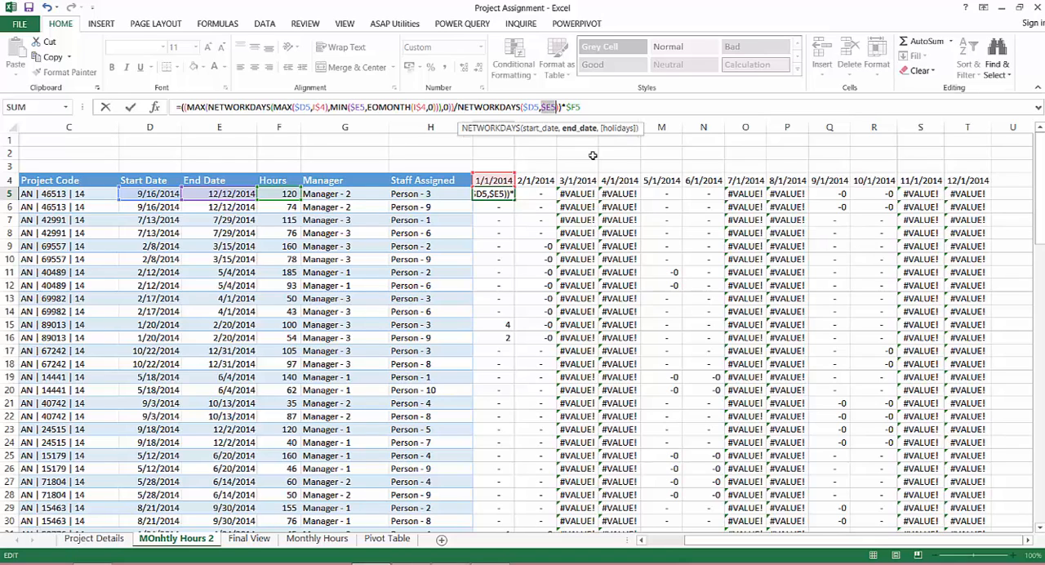
{"action": "key", "text": "Return"}
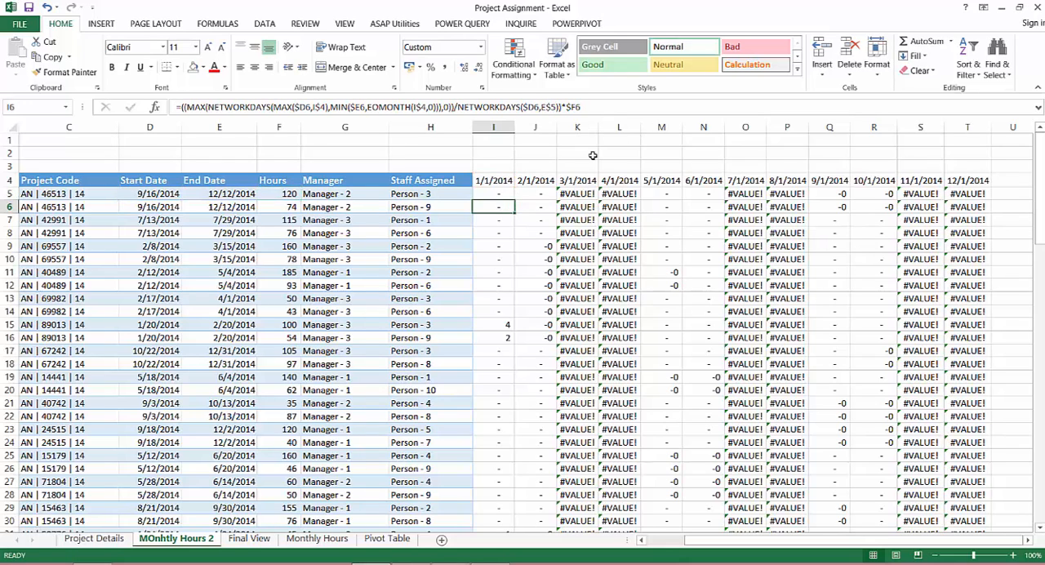
Copy the corrected I5 formula over the whole monthly block I5:T104
{"action": "key", "text": "Up"}
{"action": "key", "text": "ctrl+c"}
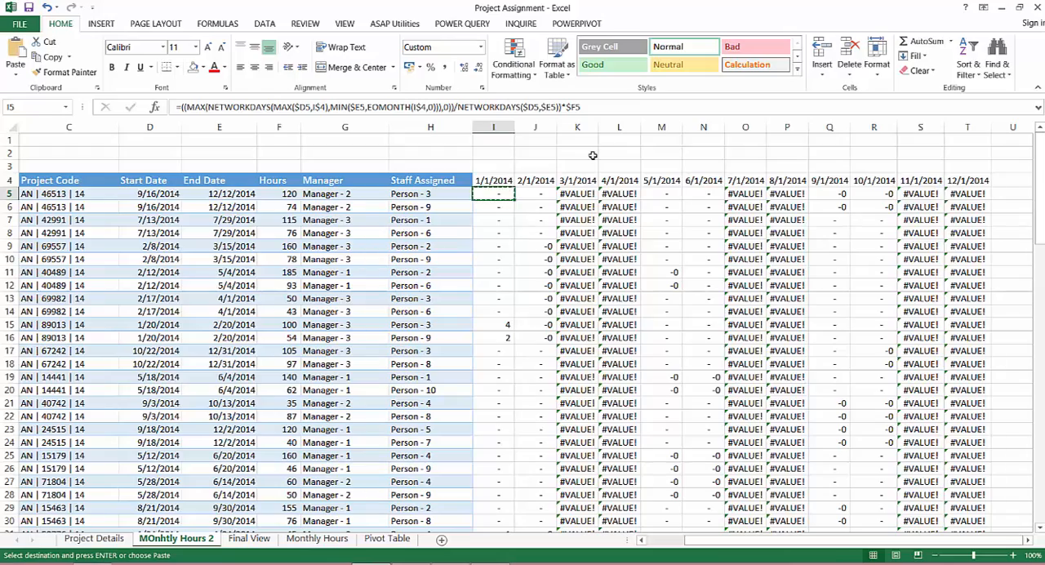
{"action": "key", "text": "ctrl+shift+Right"}
{"action": "key", "text": "ctrl+shift+Down"}
{"action": "key", "text": "Return"}
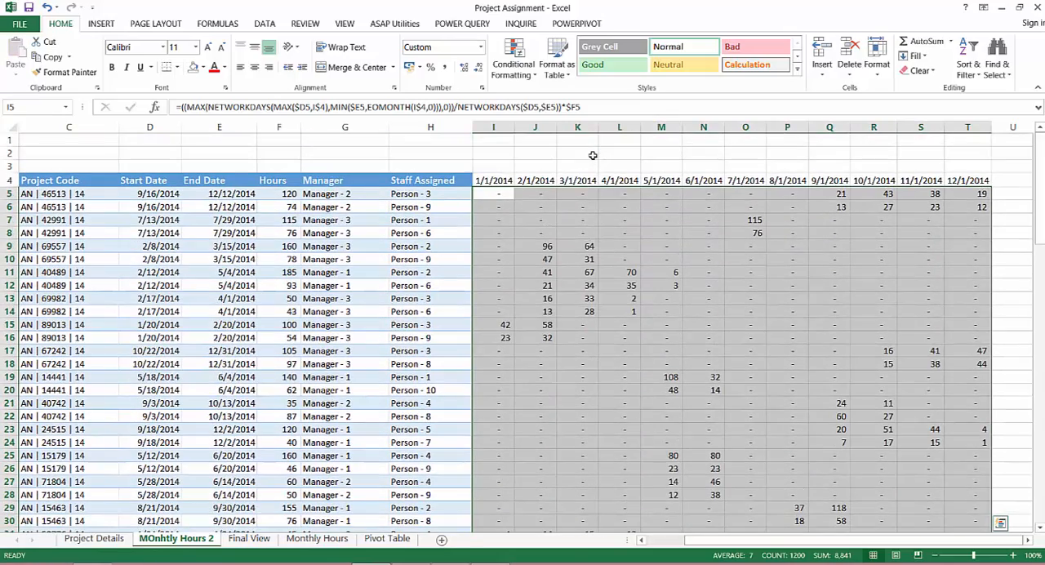
Begin a check formula in V5 that sums the first project's monthly hours with SUM(I5:T5)
{"action": "key", "text": "Up"}
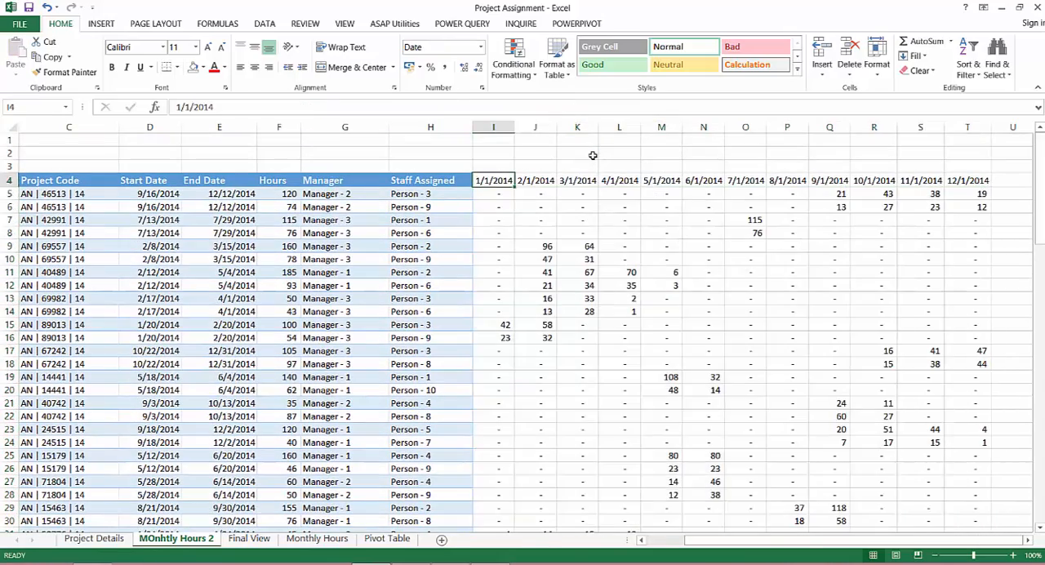
{"action": "key", "text": "Down"}
{"action": "key", "text": "Right"}
{"action": "key", "text": "Right"}
{"action": "key", "text": "Right"}
{"action": "key", "text": "Right"}
{"action": "key", "text": "Right"}
{"action": "key", "text": "Right"}
{"action": "key", "text": "Right"}
{"action": "key", "text": "Right"}
{"action": "key", "text": "Right"}
{"action": "key", "text": "Right"}
{"action": "key", "text": "Right"}
{"action": "key", "text": "Right"}
{"action": "key", "text": "Right"}
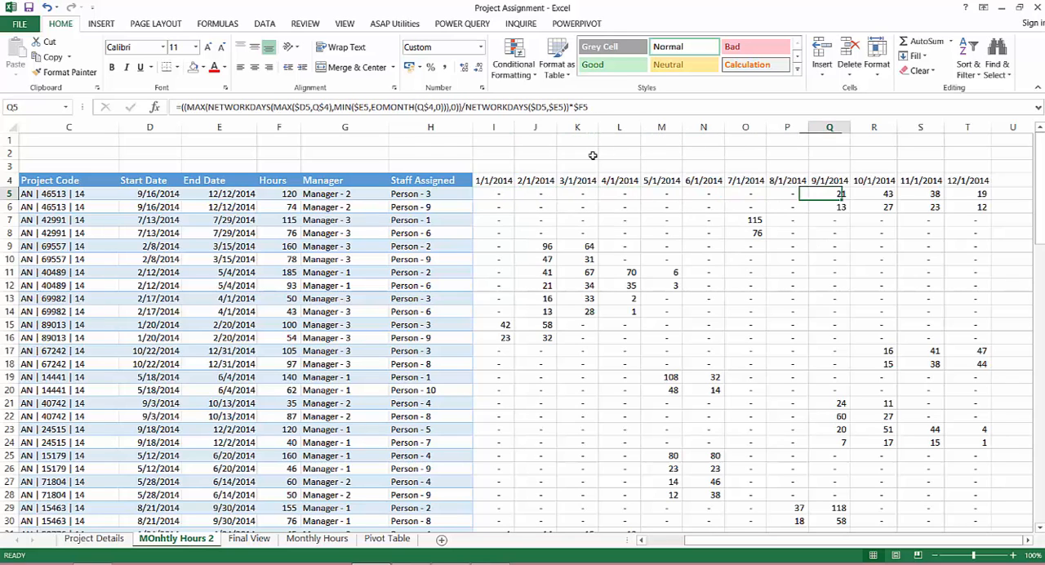
{"action": "type", "text": "=SUM("}
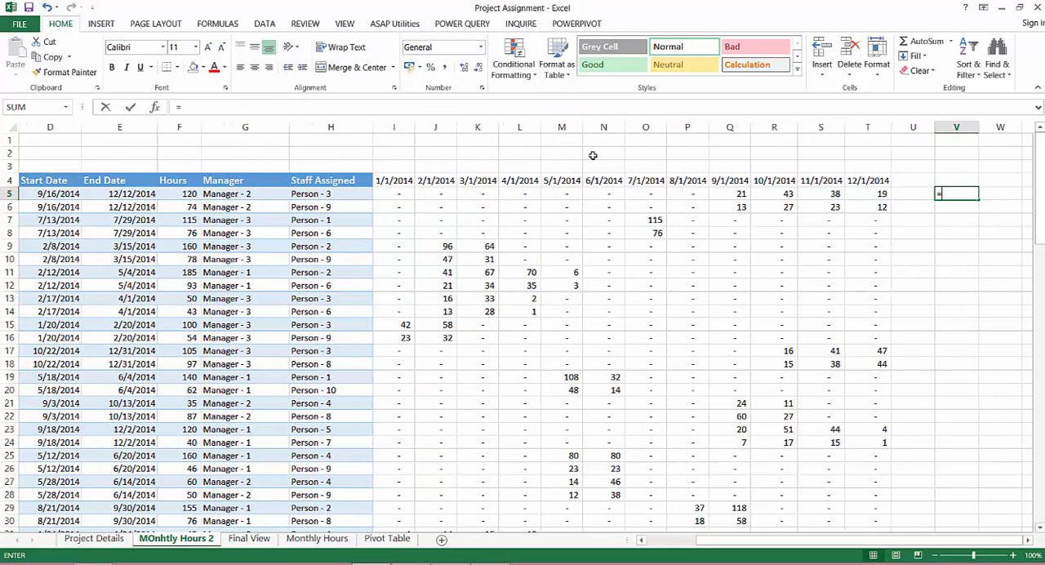
{"action": "key", "text": "Left"}
{"action": "key", "text": "Left"}
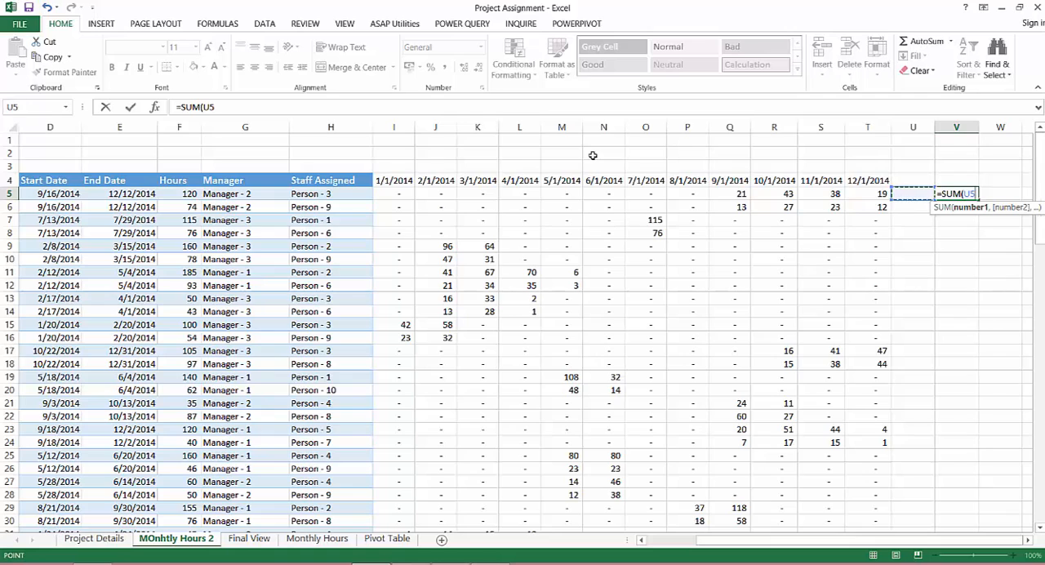
{"action": "key", "text": "shift+Left"}
{"action": "key", "text": "shift+Left"}
{"action": "key", "text": "shift+Left"}
{"action": "key", "text": "shift+Left"}
{"action": "key", "text": "shift+Left"}
{"action": "key", "text": "shift+Left"}
{"action": "key", "text": "shift+Left"}
{"action": "key", "text": "shift+Left"}
{"action": "key", "text": "shift+Left"}
{"action": "key", "text": "shift+Left"}
{"action": "key", "text": "shift+Left"}
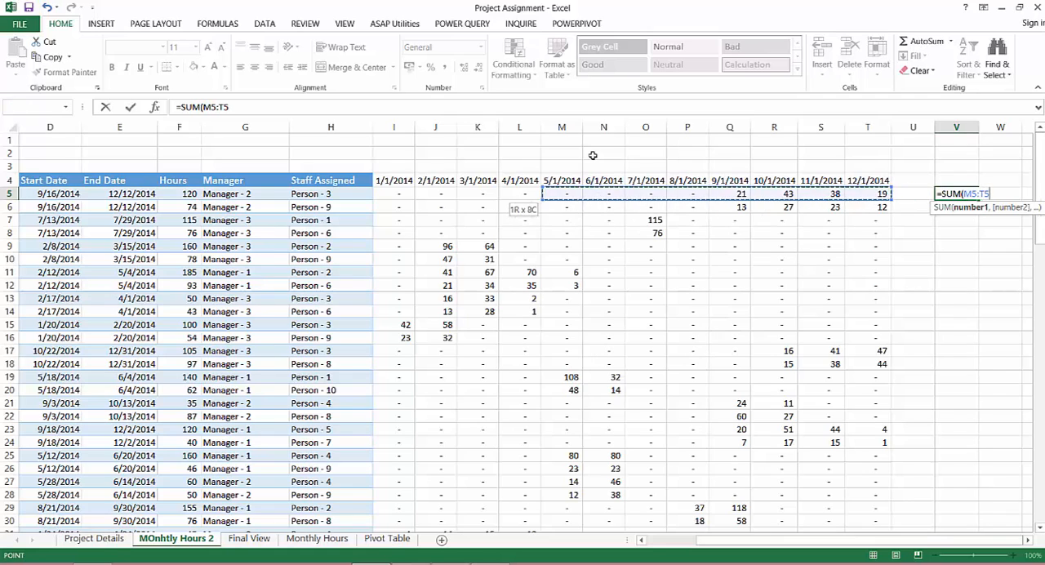
{"action": "type", "text": ")-"}
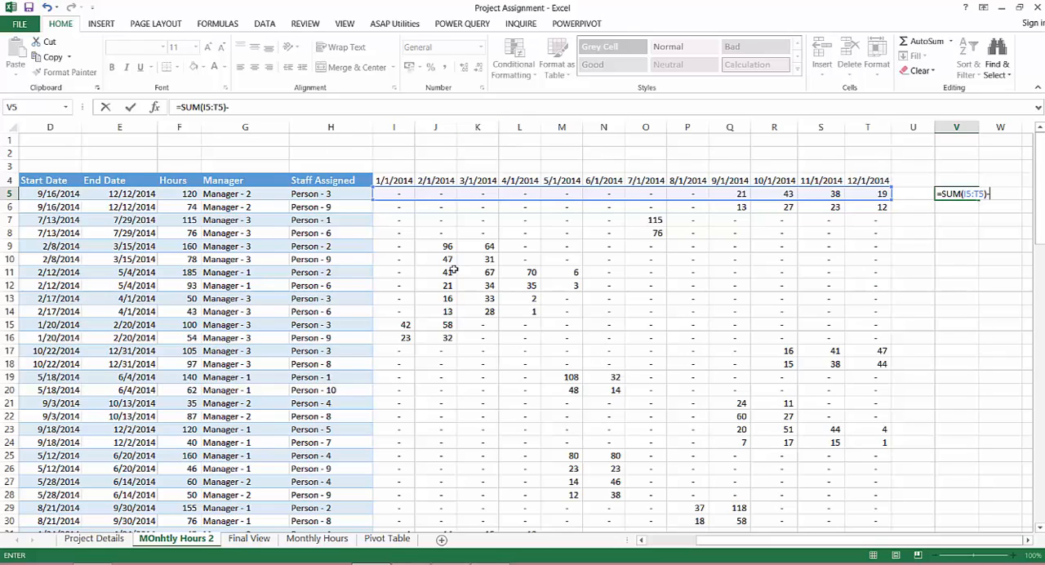
Subtract the project's hours in F5 from the sum in V5 and enter the check formula
{"action": "left_click", "coordinate": [191, 195]}
{"action": "type", "text": "-"}
{"action": "left_click", "coordinate": [189, 194]}
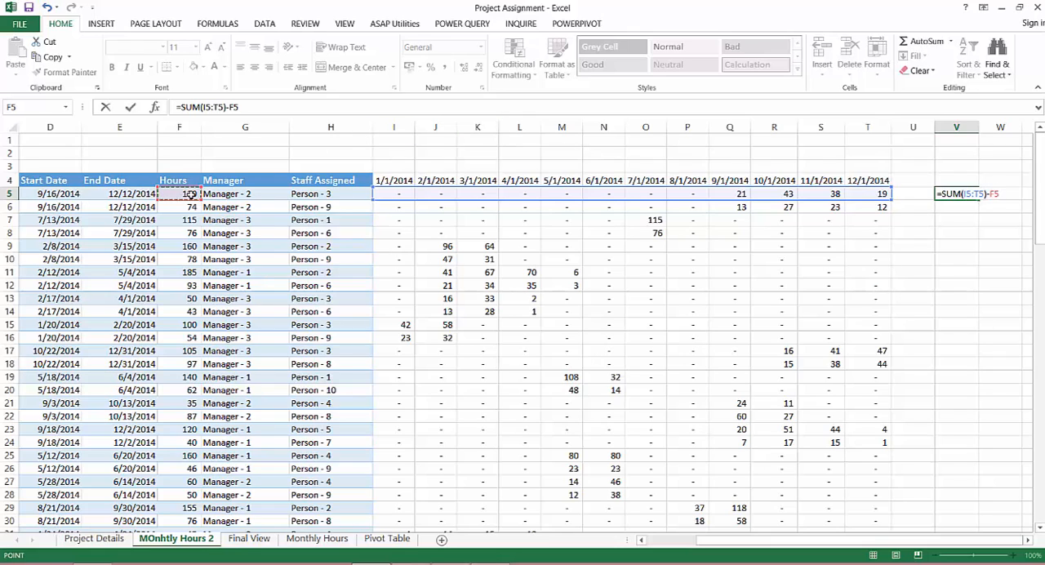
{"action": "key", "text": "Return"}
Copy the V5 check formula down column V to the last project row, 104
{"action": "left_click", "coordinate": [944, 196]}
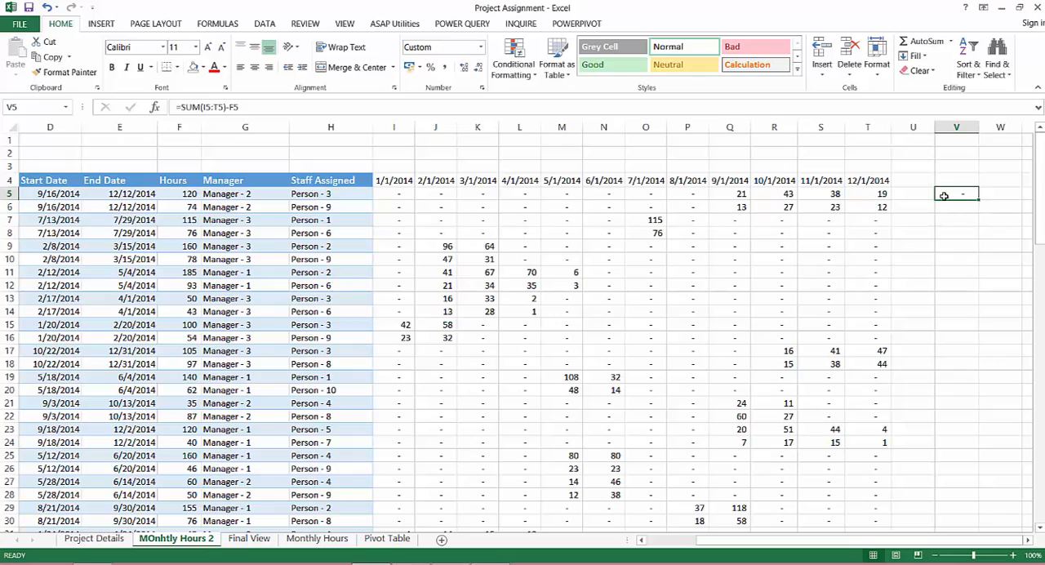
{"action": "key", "text": "ctrl+c"}
{"action": "key", "text": "Left"}
{"action": "key", "text": "Left"}
{"action": "key", "text": "ctrl+Down"}
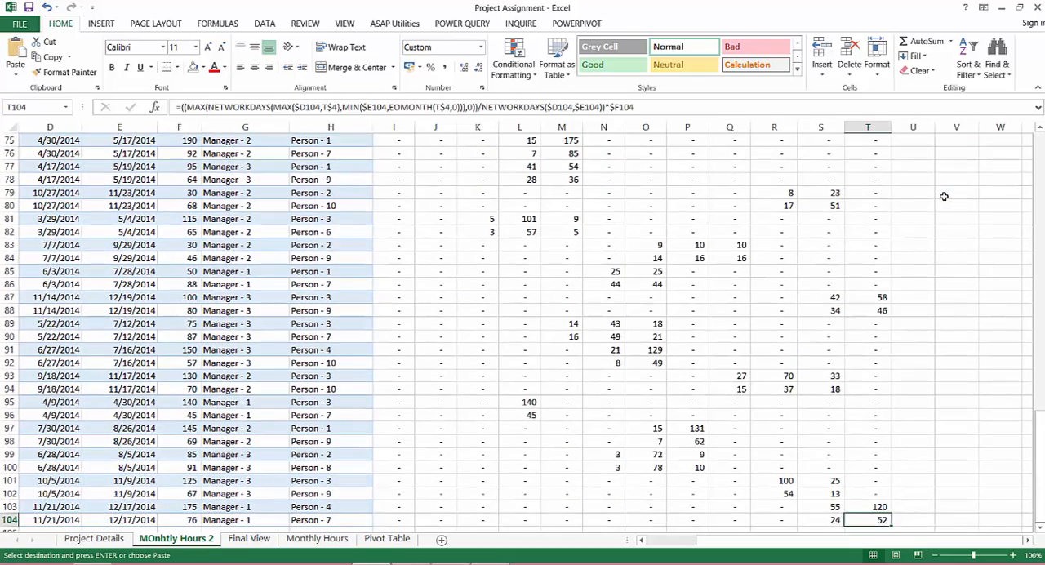
{"action": "key", "text": "Right"}
{"action": "key", "text": "Right"}
{"action": "key", "text": "ctrl+shift+Up"}
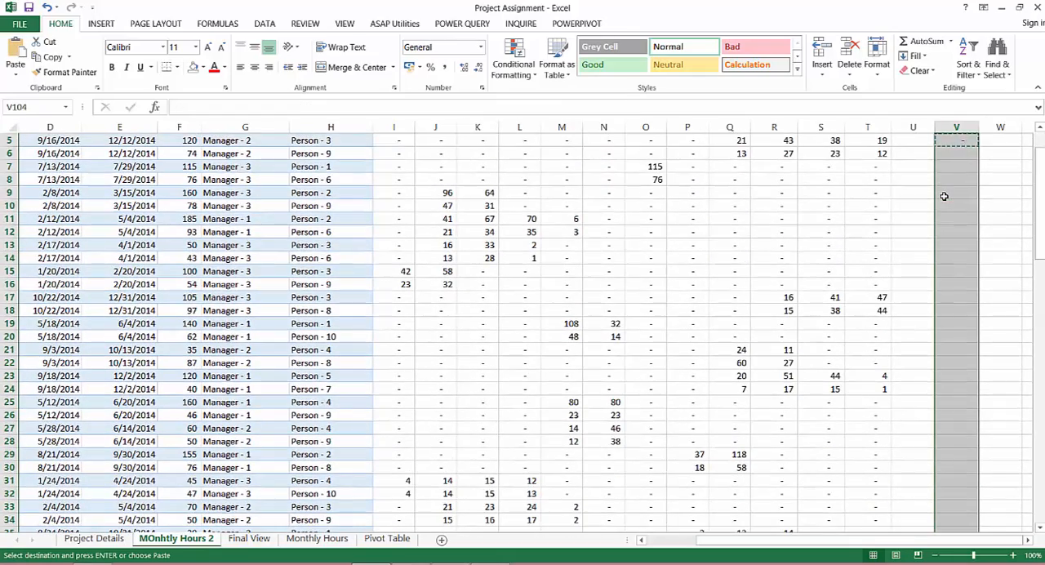
{"action": "key", "text": "Return"}
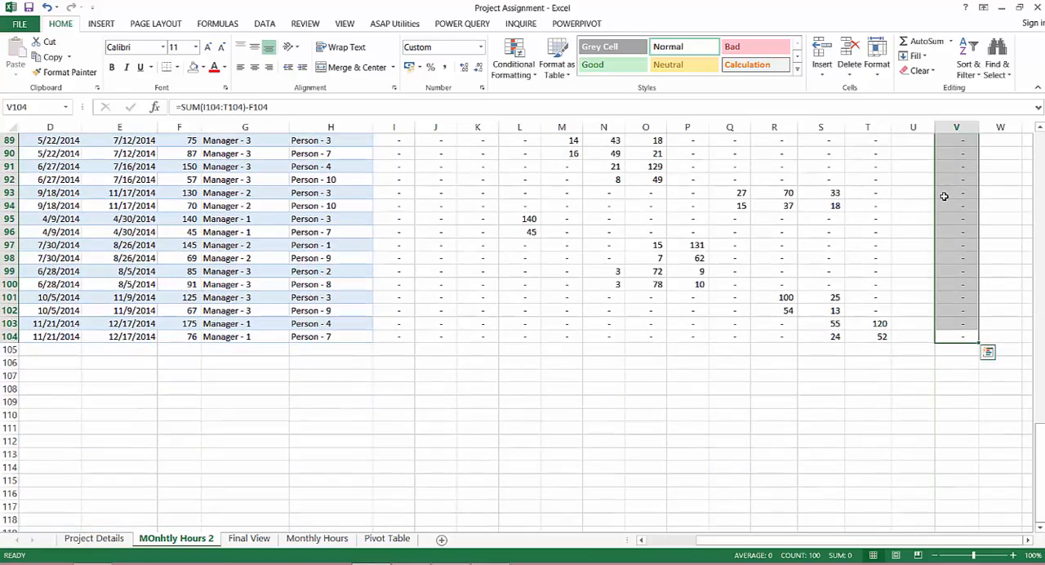
Check the total of the differences in V5:V104, and clear the check formulas from column V
{"action": "key", "text": "ctrl+Up"}
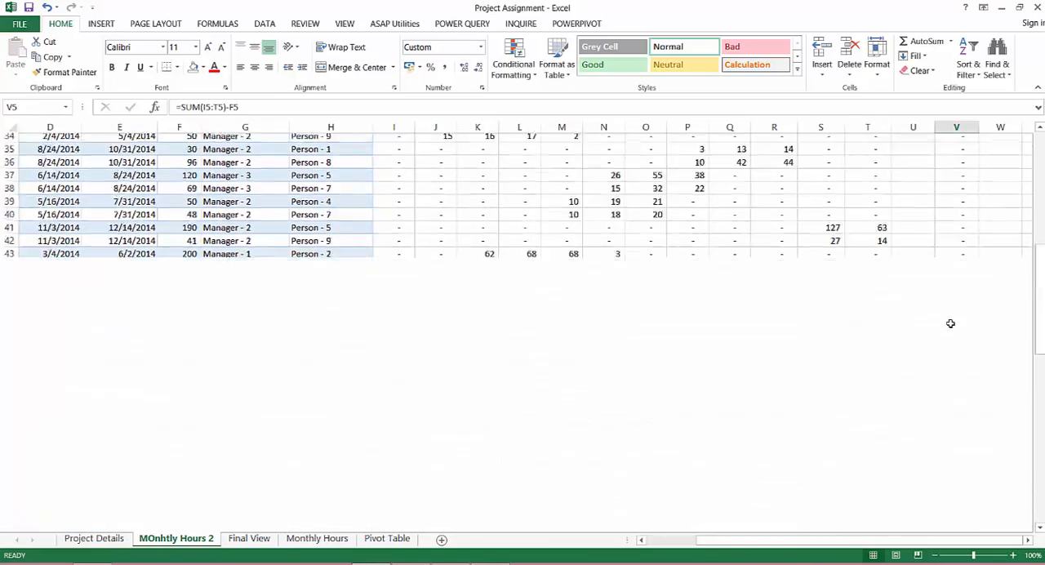
{"action": "scroll", "coordinate": [951, 323], "scroll_direction": "down", "scroll_amount": 12}
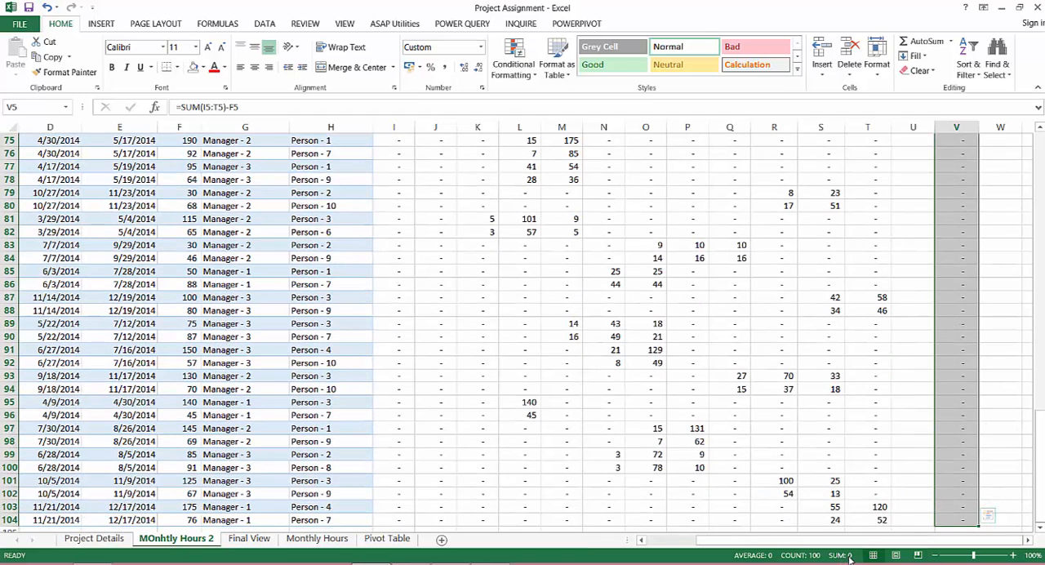
{"action": "key", "text": "Up"}
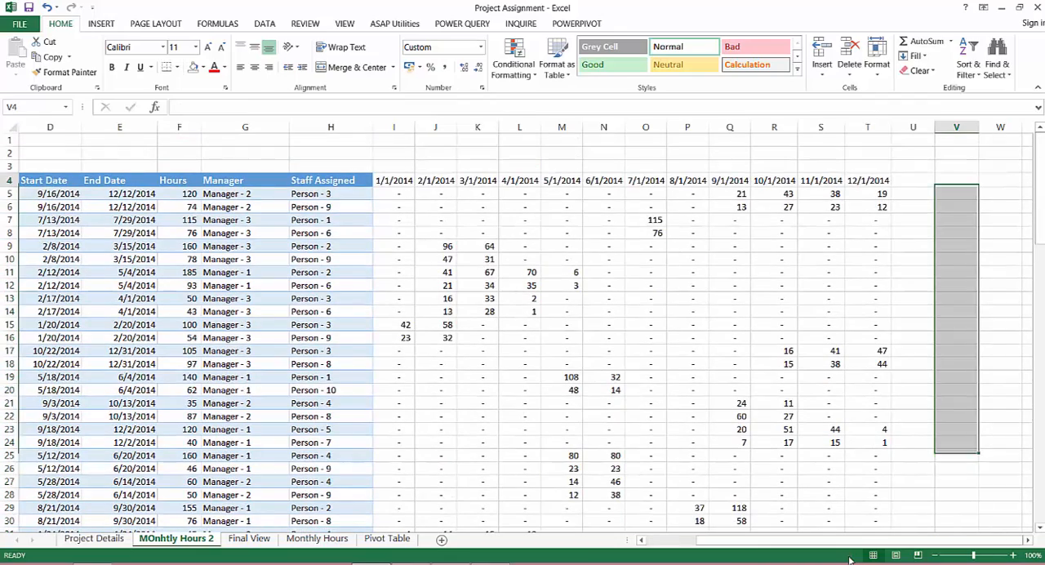
Select the whole project table with its headers and monthly hours, B4:T104
{"action": "key", "text": "Left"}
{"action": "key", "text": "Left"}
{"action": "key", "text": "Left"}
{"action": "key", "text": "Left"}
{"action": "key", "text": "Left"}
{"action": "key", "text": "Left"}
{"action": "key", "text": "Left"}
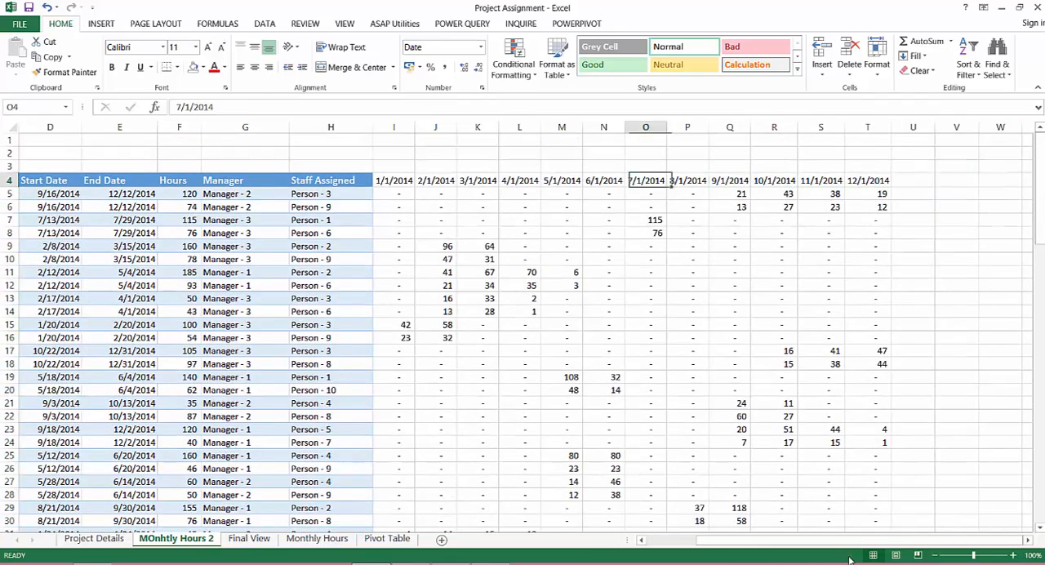
{"action": "key", "text": "Left"}
{"action": "key", "text": "Left"}
{"action": "key", "text": "Left"}
{"action": "key", "text": "Left"}
{"action": "key", "text": "Left"}
{"action": "key", "text": "Left"}
{"action": "key", "text": "Left"}
{"action": "key", "text": "Left"}
{"action": "key", "text": "Left"}
{"action": "key", "text": "Left"}
{"action": "key", "text": "Left"}
{"action": "key", "text": "Left"}
{"action": "key", "text": "Left"}
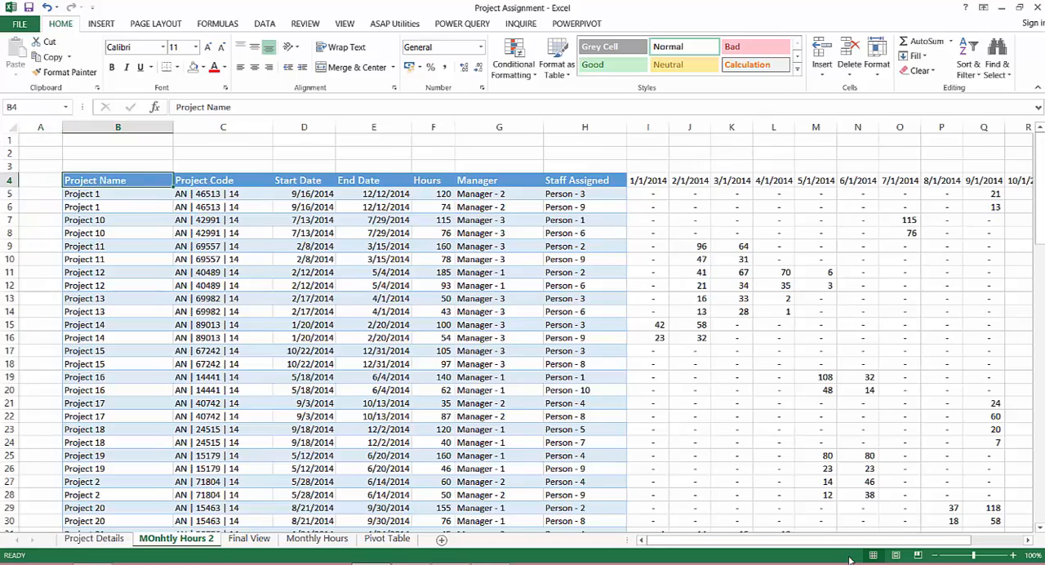
{"action": "key", "text": "ctrl+shift+Down"}
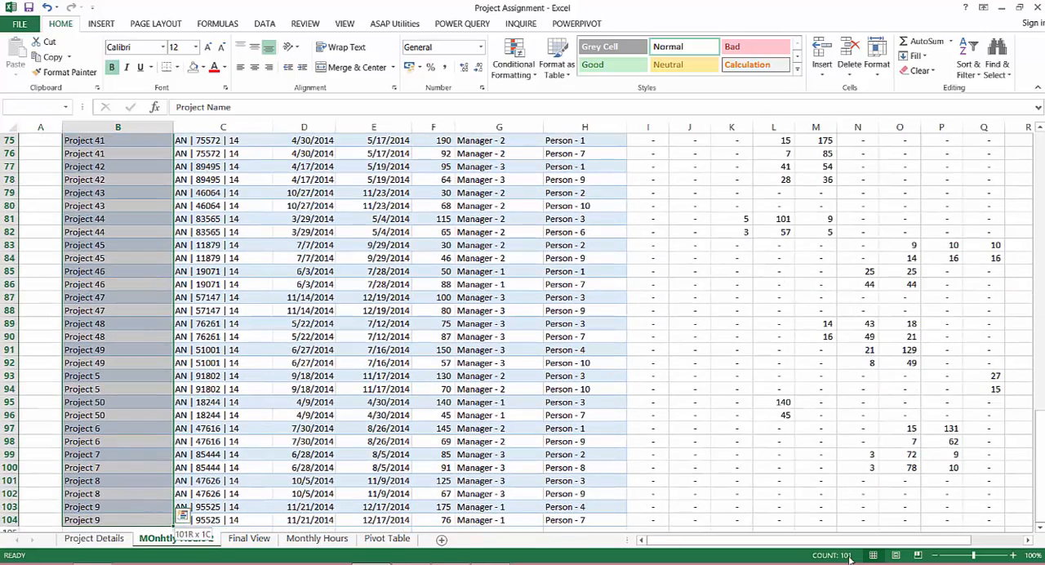
{"action": "key", "text": "Up"}
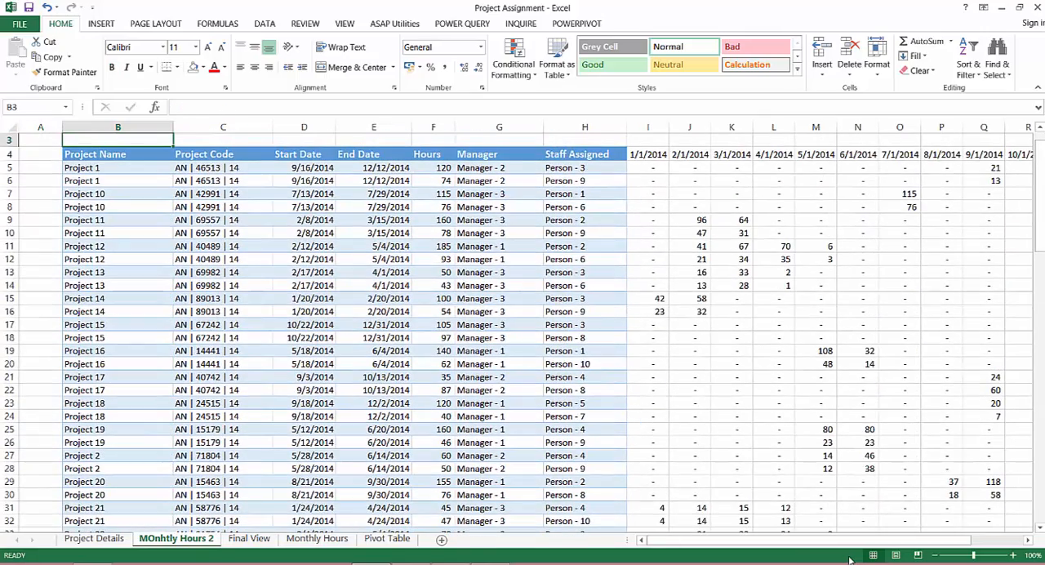
{"action": "key", "text": "Down"}
{"action": "key", "text": "ctrl+shift+Down"}
{"action": "key", "text": "ctrl+shift+Right"}
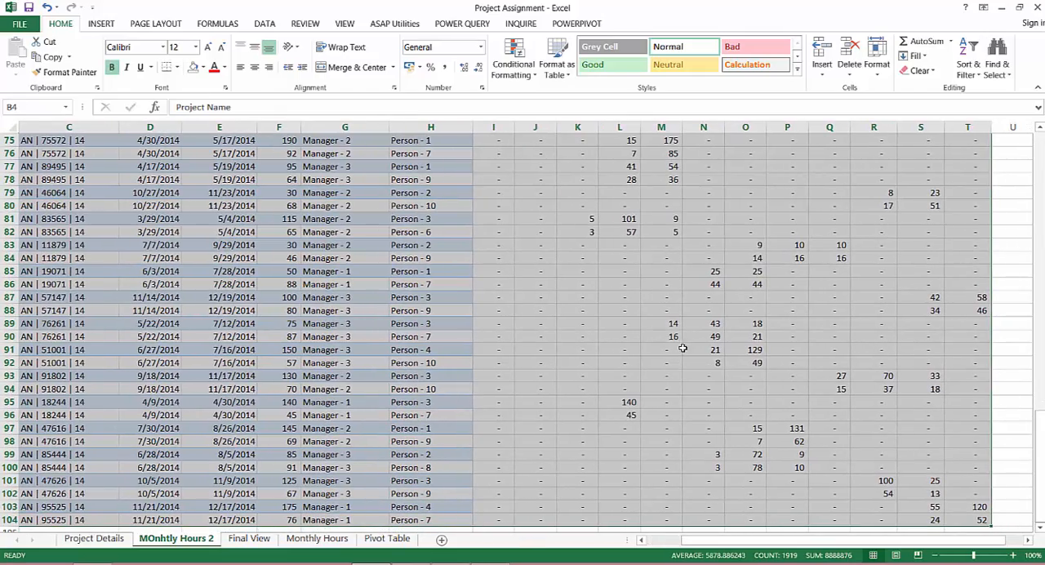
Insert a PivotChart and PivotTable from the selected range on a new worksheet
{"action": "left_click", "coordinate": [106, 26]}
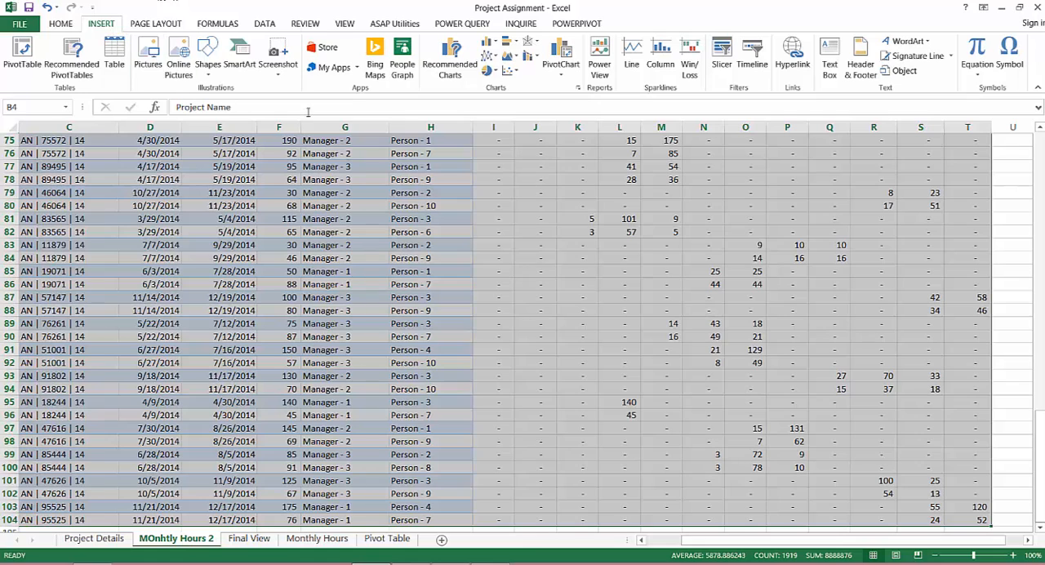
{"action": "left_click", "coordinate": [562, 77]}
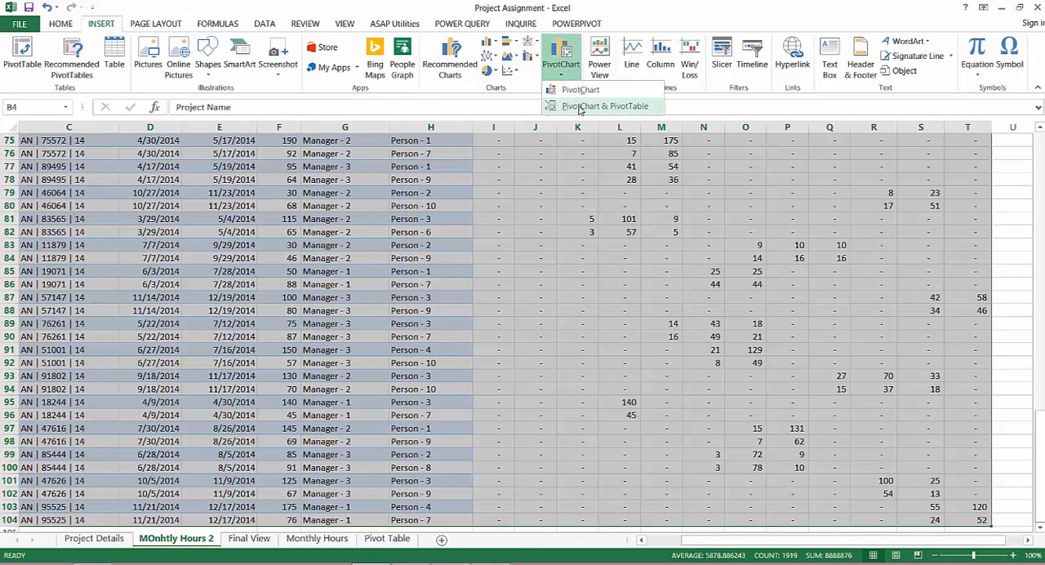
{"action": "left_click", "coordinate": [580, 107]}
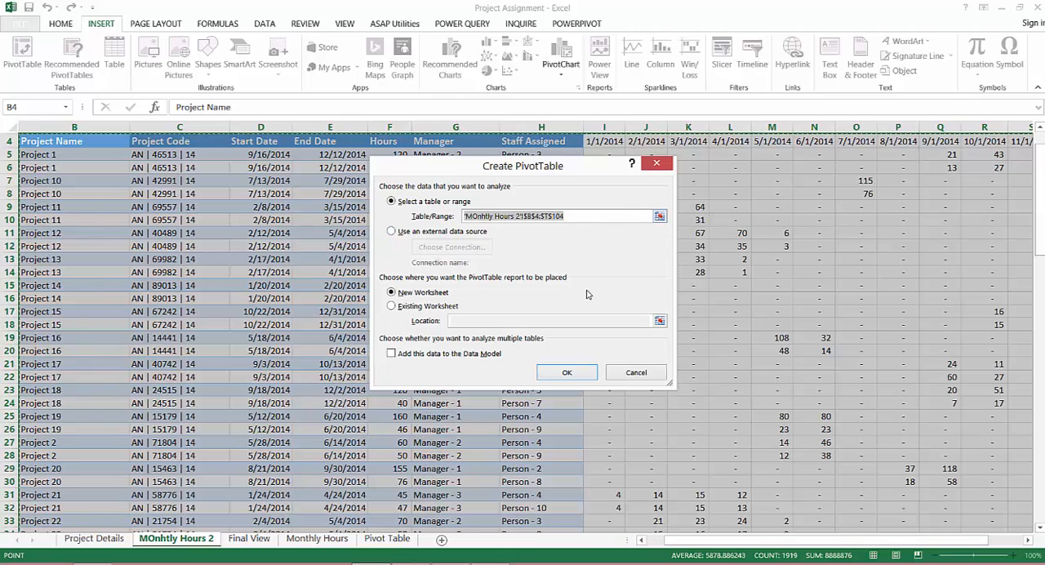
{"action": "left_click", "coordinate": [566, 374]}
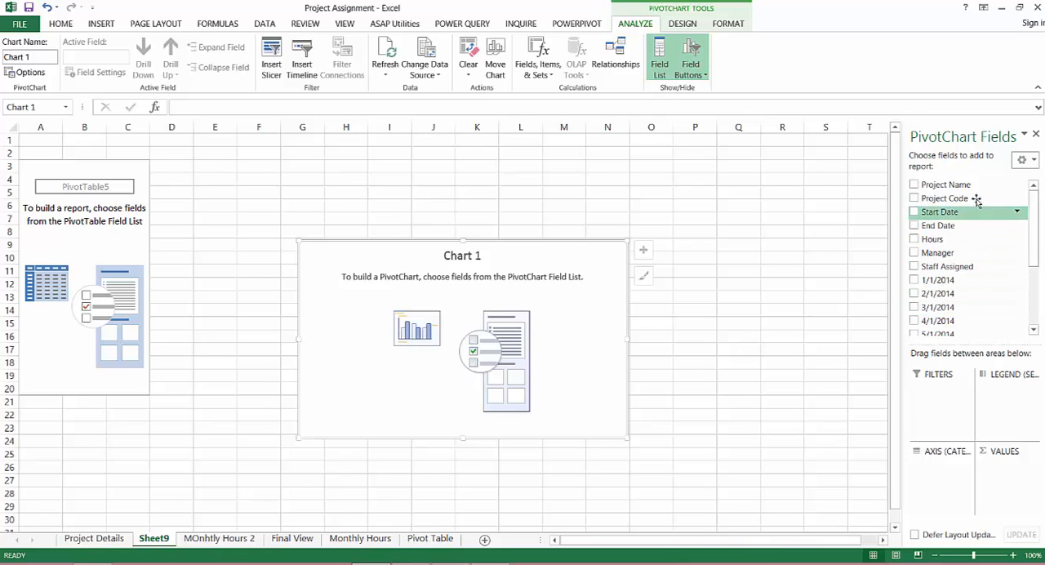
Add the Staff Assigned field to the pivot table's columns
{"action": "left_click_drag", "start_coordinate": [960, 266], "coordinate": [964, 245]}
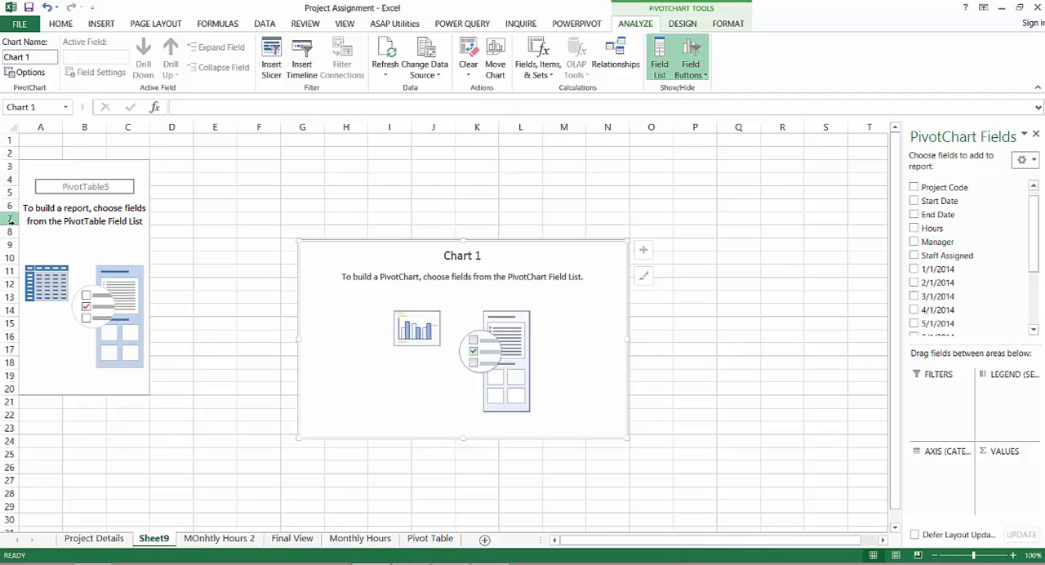
{"action": "left_click", "coordinate": [104, 220]}
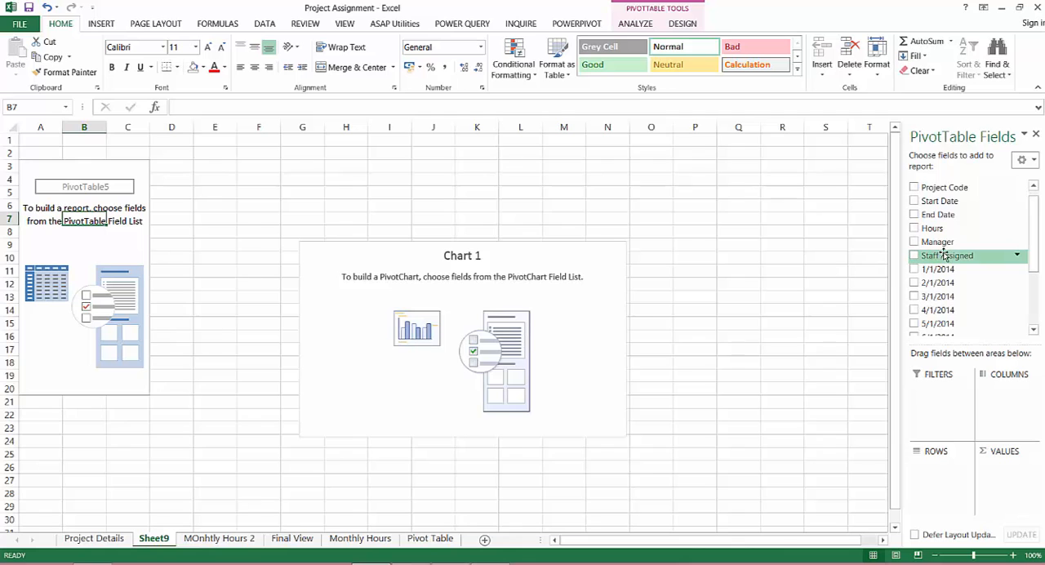
{"action": "left_click_drag", "start_coordinate": [945, 258], "coordinate": [1004, 390]}
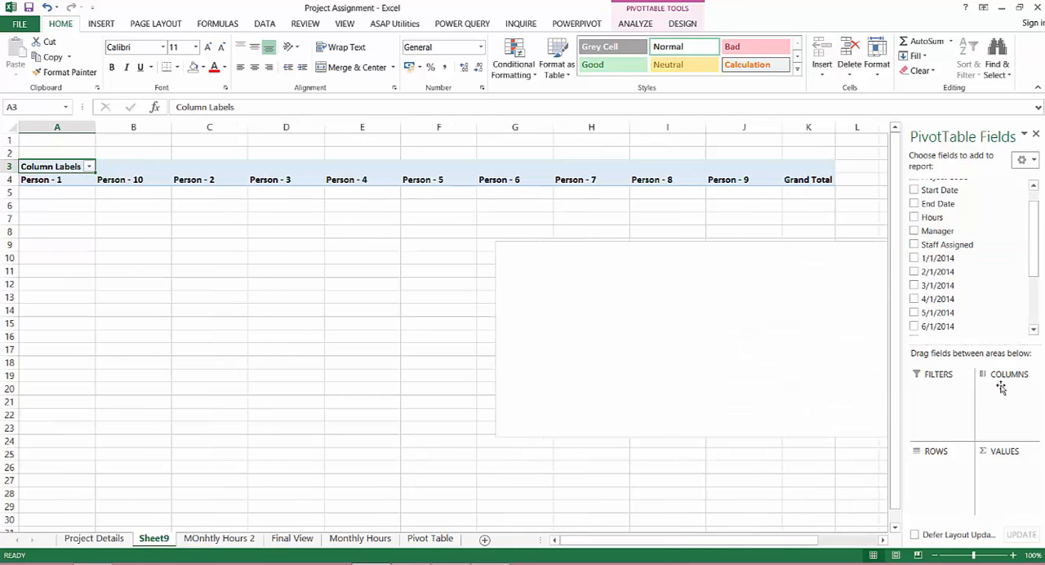
Add the monthly fields 1/1/2014 through 6/1/2014 to the pivot table's values
{"action": "left_click", "coordinate": [913, 258]}
{"action": "left_click", "coordinate": [913, 272]}
{"action": "left_click", "coordinate": [913, 285]}
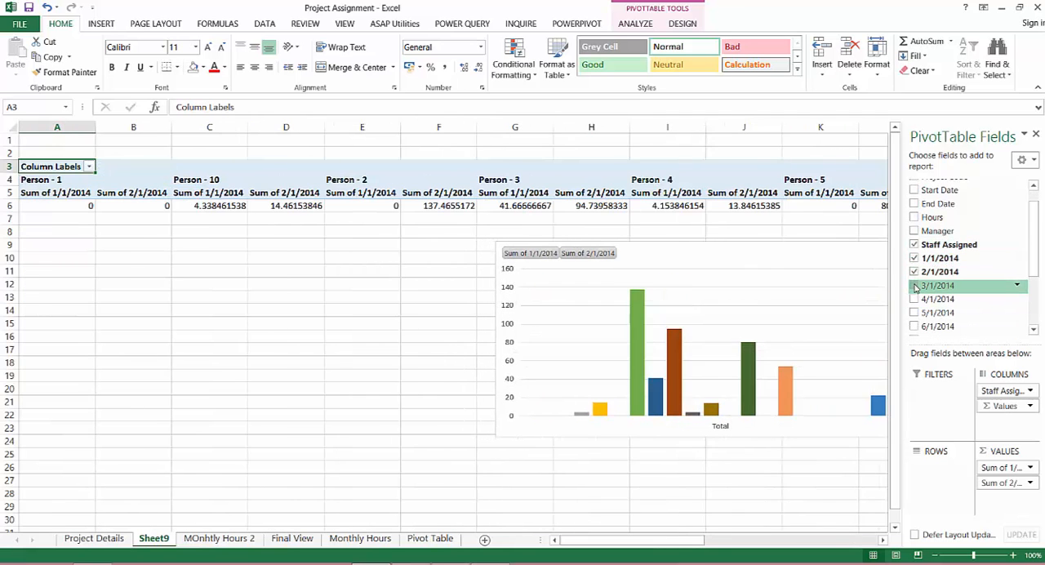
{"action": "left_click", "coordinate": [913, 299]}
{"action": "left_click", "coordinate": [913, 312]}
{"action": "left_click", "coordinate": [913, 326]}
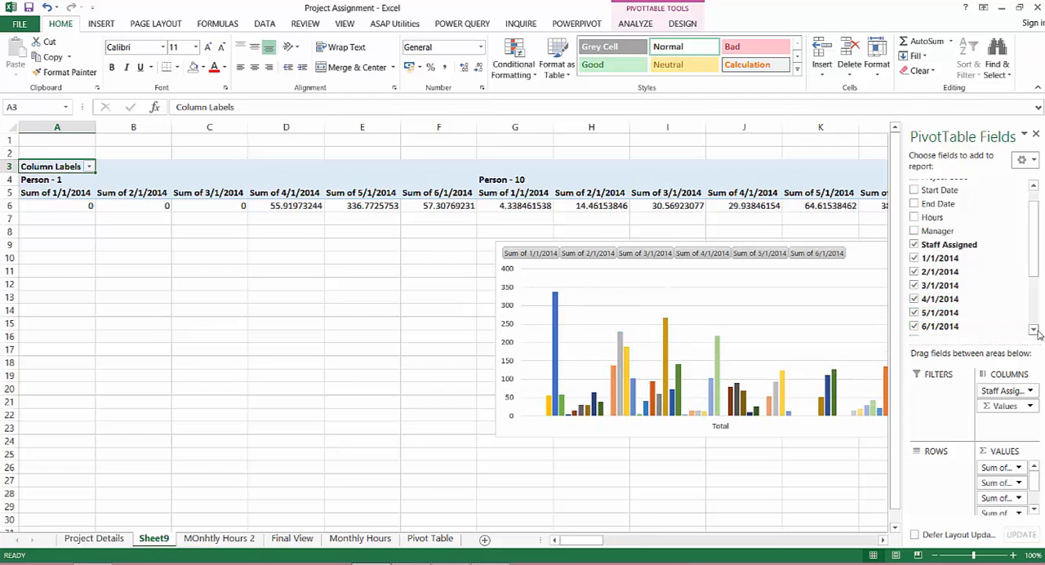
Add the remaining monthly fields, 7/1/2014 through 12/1/2014, to the pivot table's values
{"action": "left_click", "coordinate": [1034, 329]}
{"action": "left_click", "coordinate": [1033, 329]}
{"action": "left_click", "coordinate": [1034, 329]}
{"action": "left_click", "coordinate": [1034, 329]}
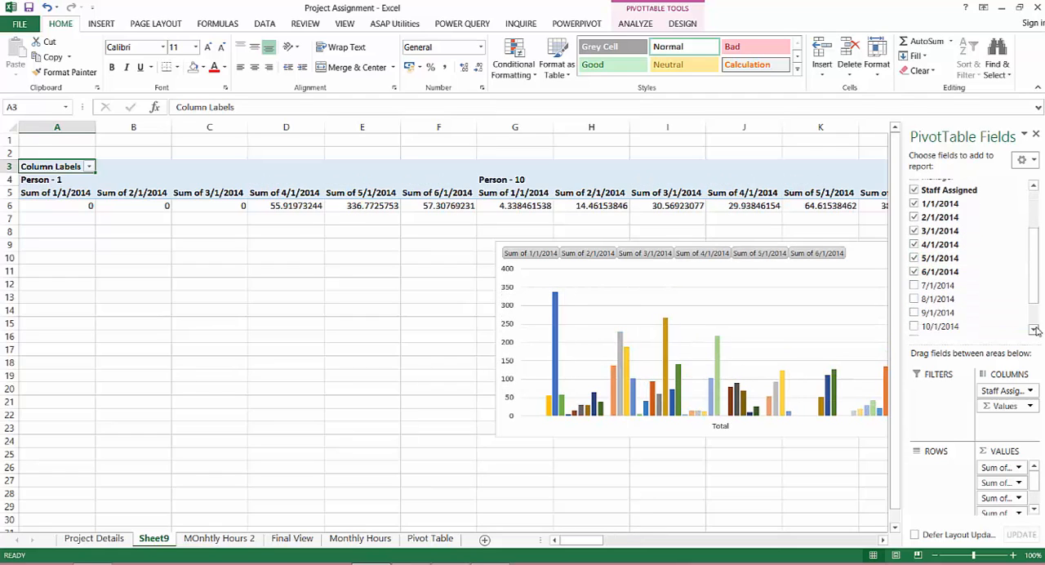
{"action": "left_click", "coordinate": [914, 285]}
{"action": "left_click", "coordinate": [913, 299]}
{"action": "left_click", "coordinate": [914, 313]}
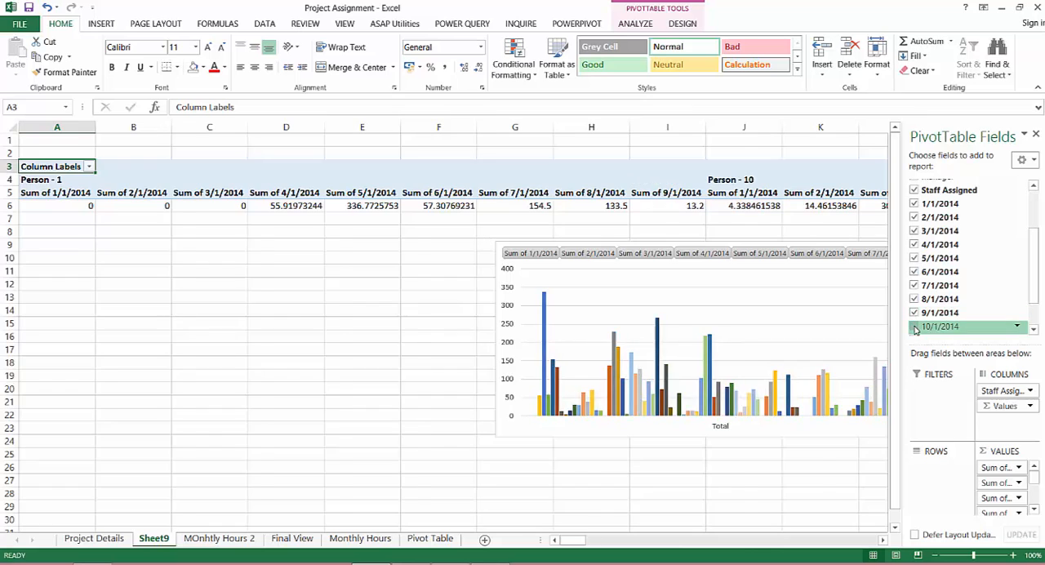
{"action": "left_click", "coordinate": [913, 326]}
{"action": "left_click", "coordinate": [1033, 329]}
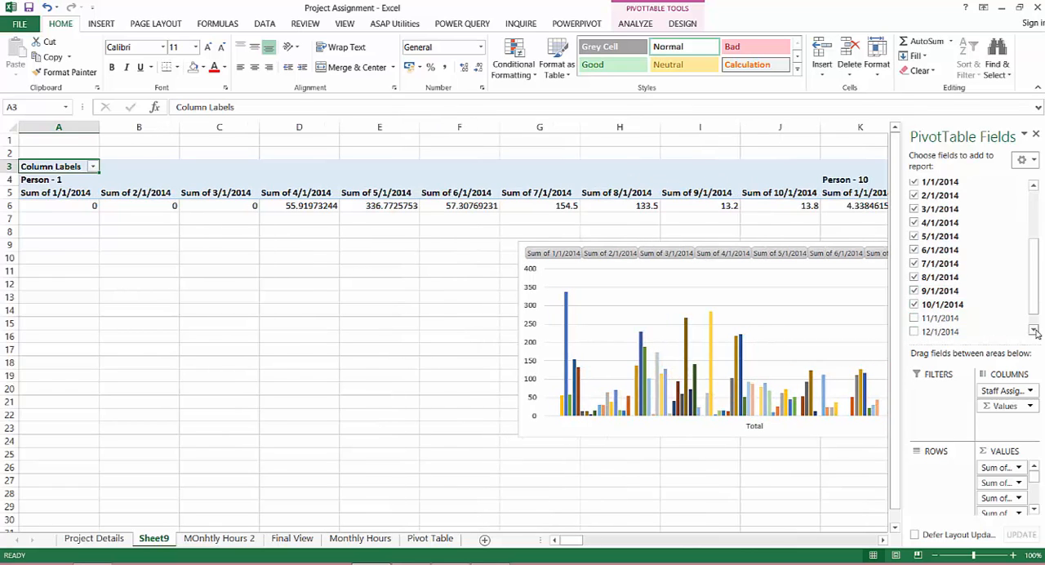
{"action": "left_click", "coordinate": [914, 317]}
{"action": "left_click", "coordinate": [914, 331]}
{"action": "left_click", "coordinate": [1034, 329]}
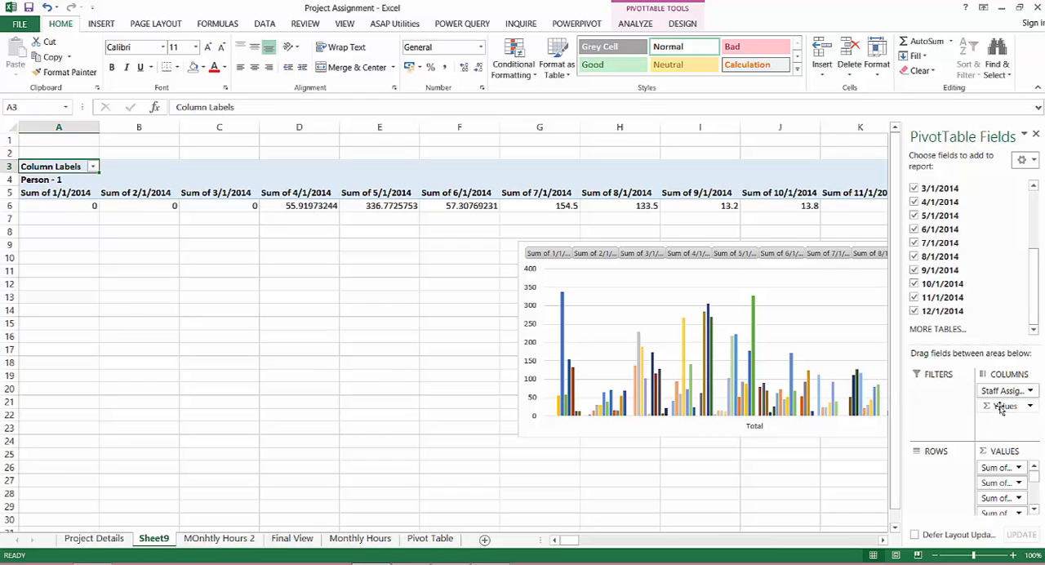
Move the Values field from columns to rows and place the pivot chart below the pivot table
{"action": "left_click_drag", "start_coordinate": [1001, 405], "coordinate": [940, 485]}
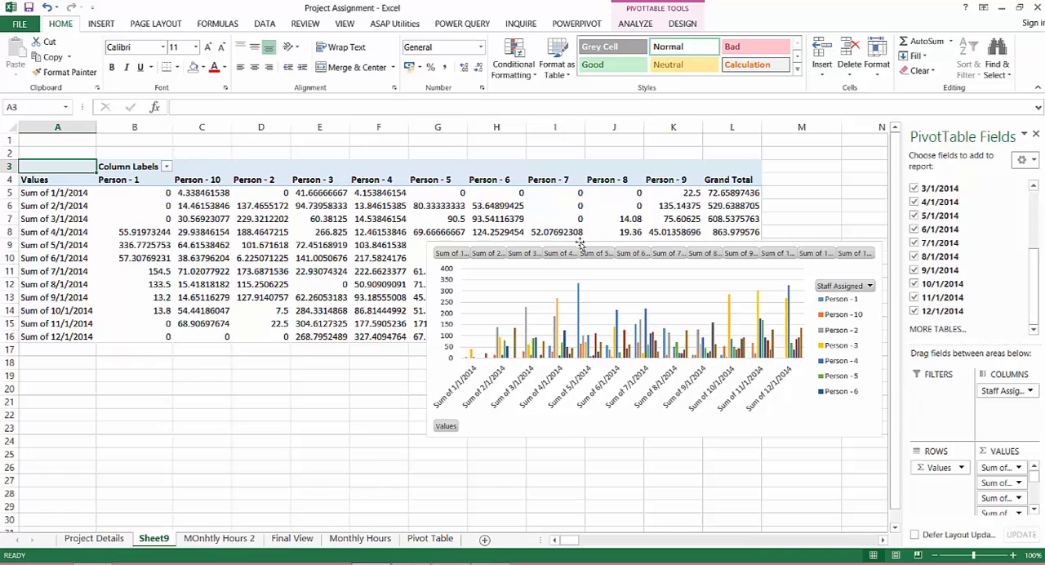
{"action": "left_click_drag", "start_coordinate": [583, 245], "coordinate": [578, 254]}
{"action": "left_click_drag", "start_coordinate": [545, 298], "coordinate": [523, 360]}
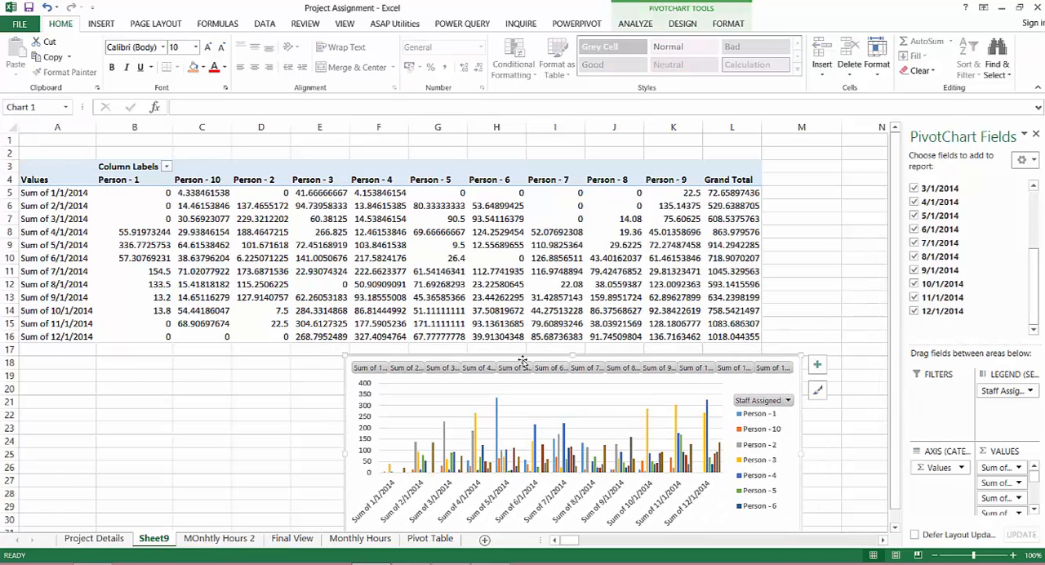
Rename the first two pivot row labels, A5 and A6, to Jan-14 and Feb-14
{"action": "left_click", "coordinate": [59, 194]}
{"action": "type", "text": "Jan"}
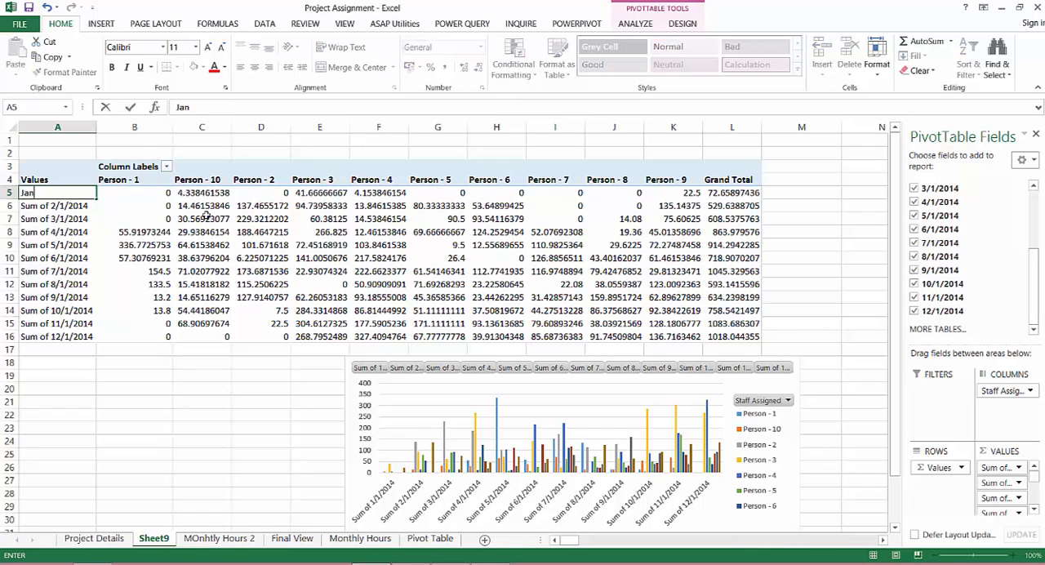
{"action": "type", "text": "-14"}
{"action": "key", "text": "Return"}
{"action": "type", "text": "Fe"}
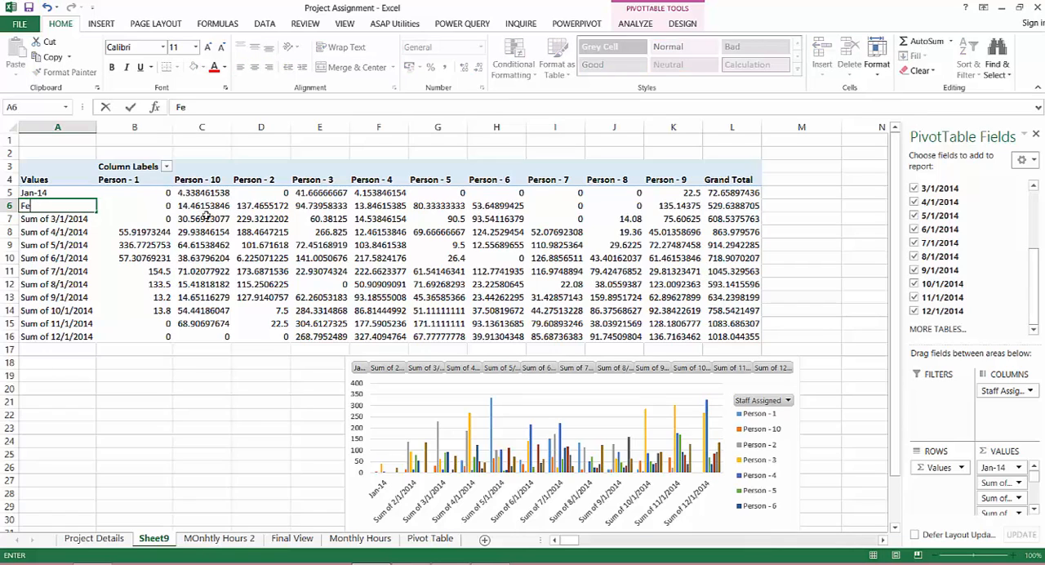
{"action": "type", "text": "v-14"}
{"action": "key", "text": "Return"}
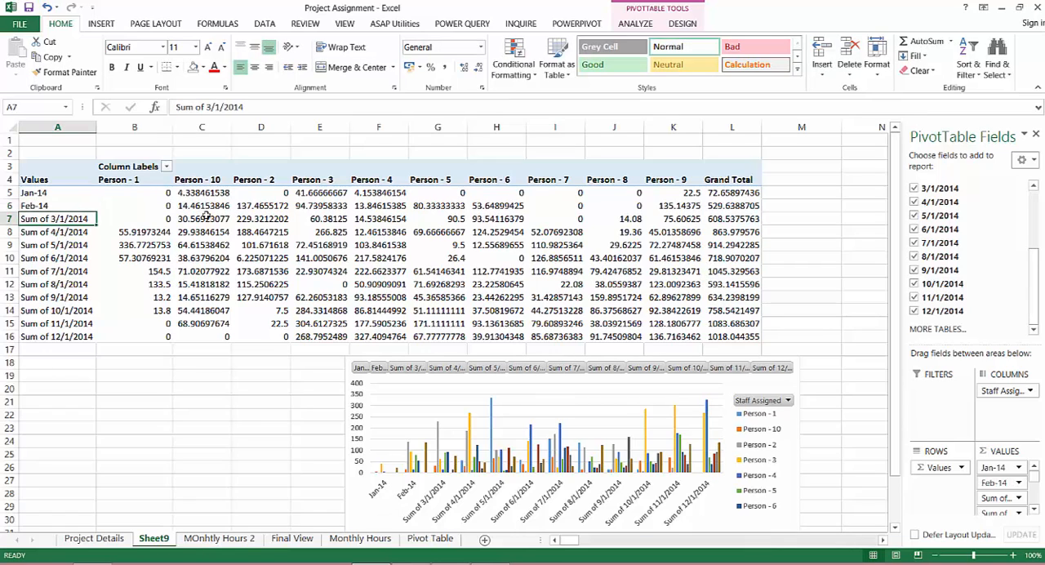
Rename the pivot row labels in A7:A9 to Mar-14, Apr-14 and May-14
{"action": "type", "text": "Mar-"}
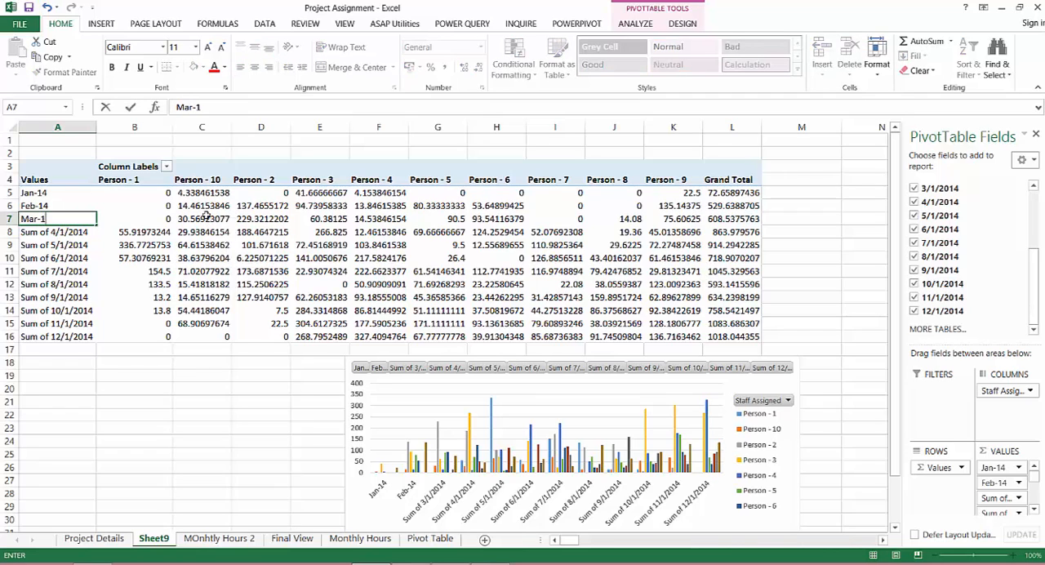
{"action": "key", "text": "Return"}
{"action": "type", "text": "Apr"}
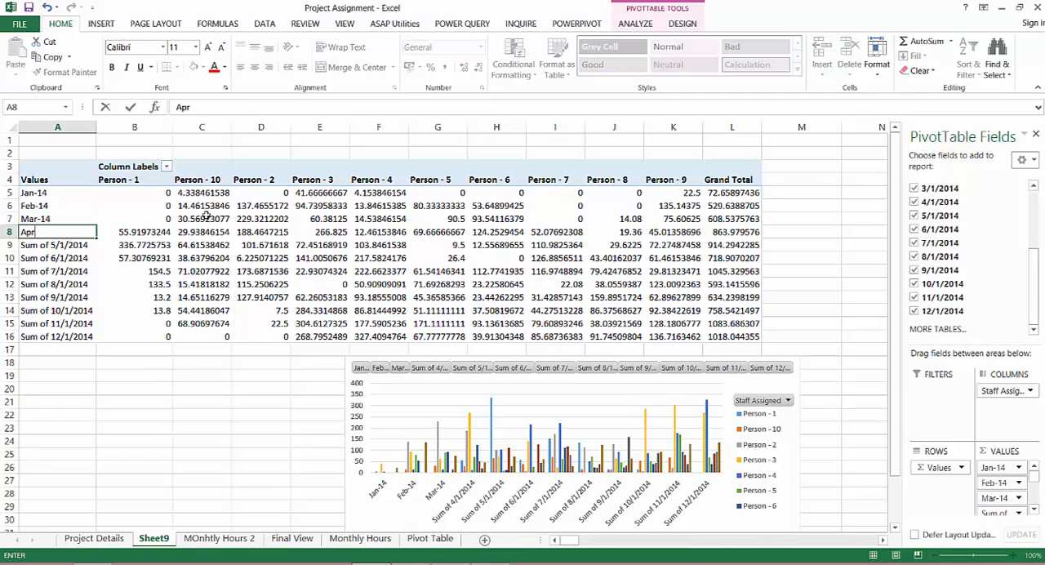
{"action": "type", "text": "-14"}
{"action": "key", "text": "Return"}
{"action": "type", "text": "May"}
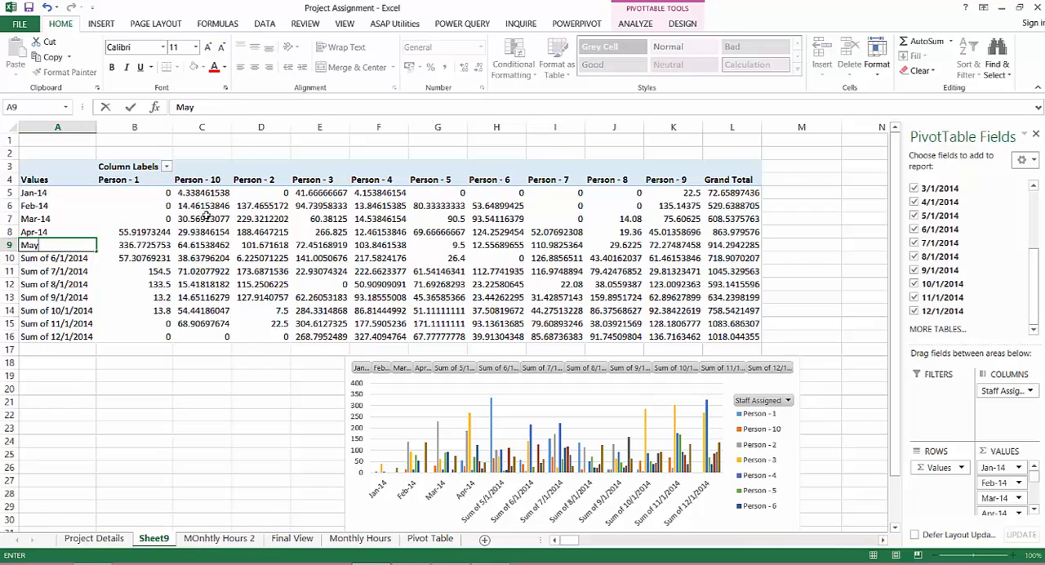
{"action": "type", "text": "-14"}
{"action": "key", "text": "Return"}
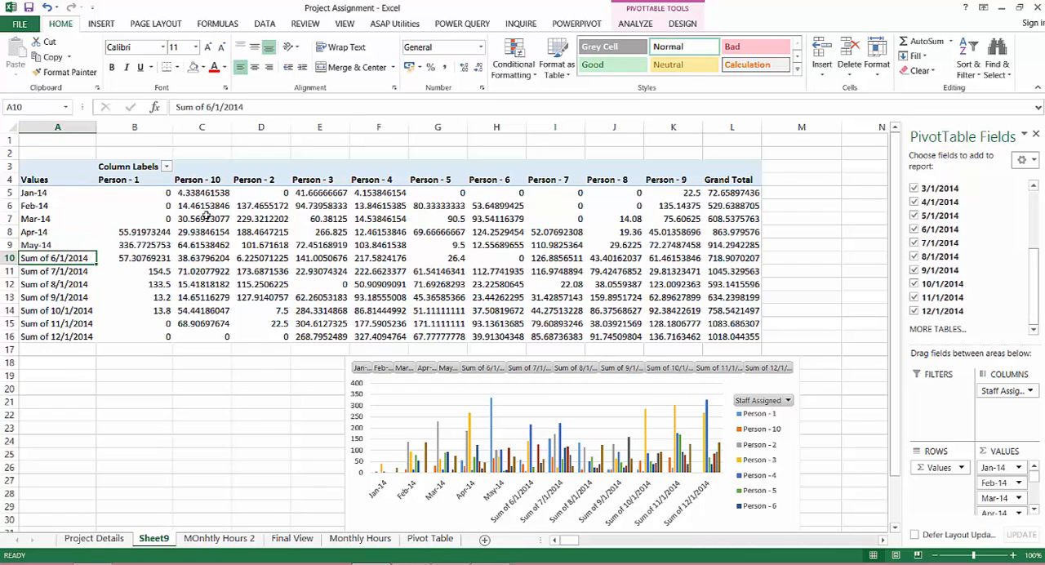
Rename the pivot row labels in A10:A12 to Jun-14, Jul-14 and Aug-14
{"action": "type", "text": "Jun-"}
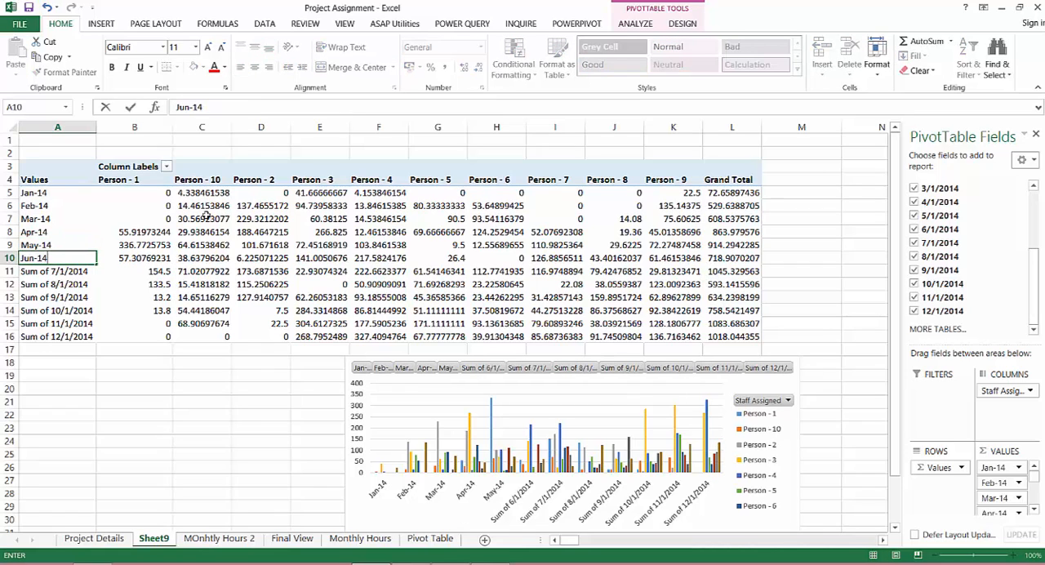
{"action": "key", "text": "Return"}
{"action": "type", "text": "Jul"}
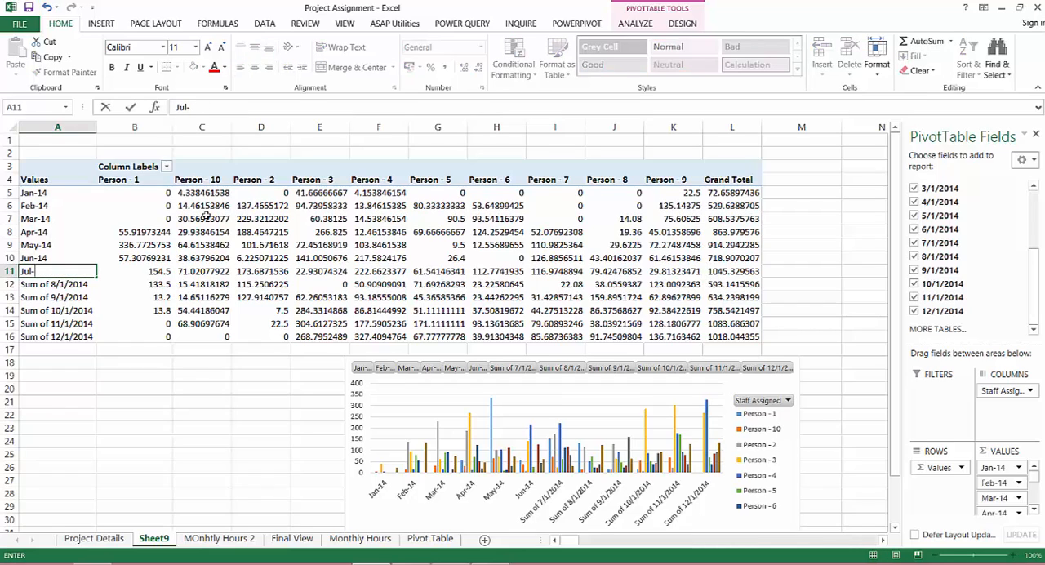
{"action": "type", "text": "-14"}
{"action": "key", "text": "Return"}
{"action": "type", "text": "Aug"}
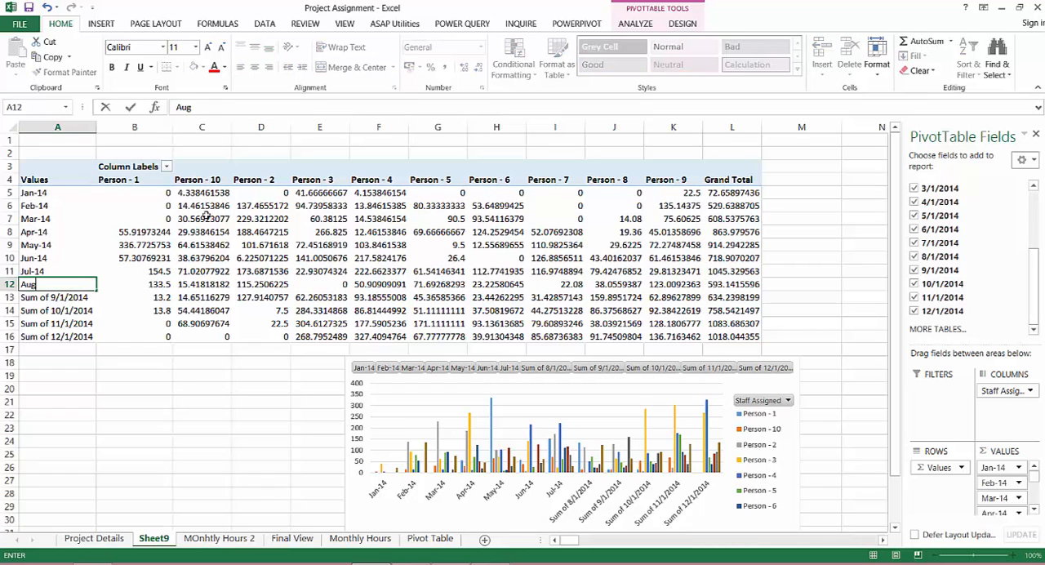
{"action": "type", "text": "-14"}
{"action": "key", "text": "Return"}
Rename the pivot row labels in A13 and A14 to Sep-14 and Oct-14
{"action": "type", "text": "Sep-14"}
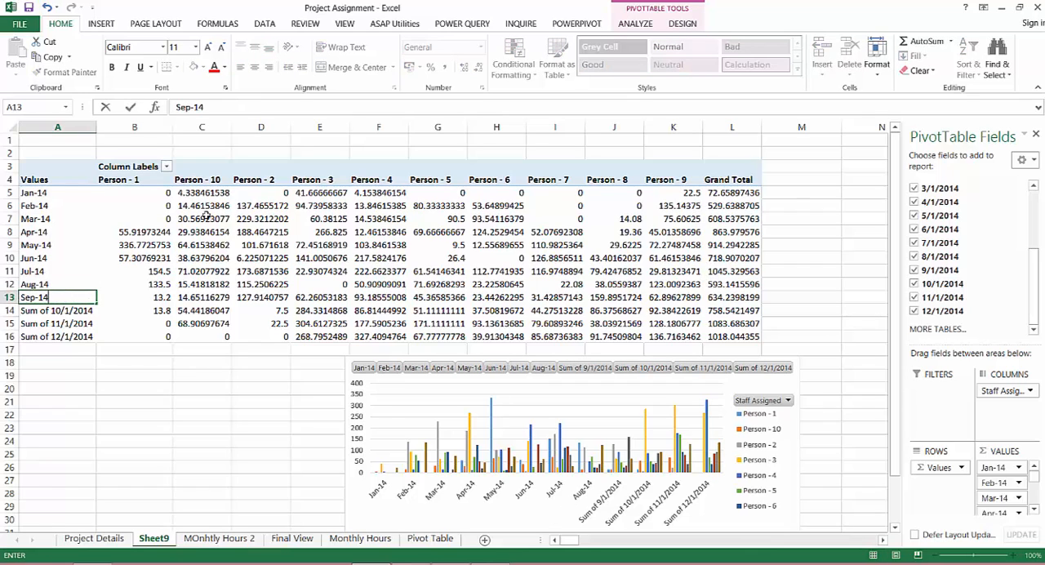
{"action": "key", "text": "Return"}
{"action": "type", "text": "Oct"}
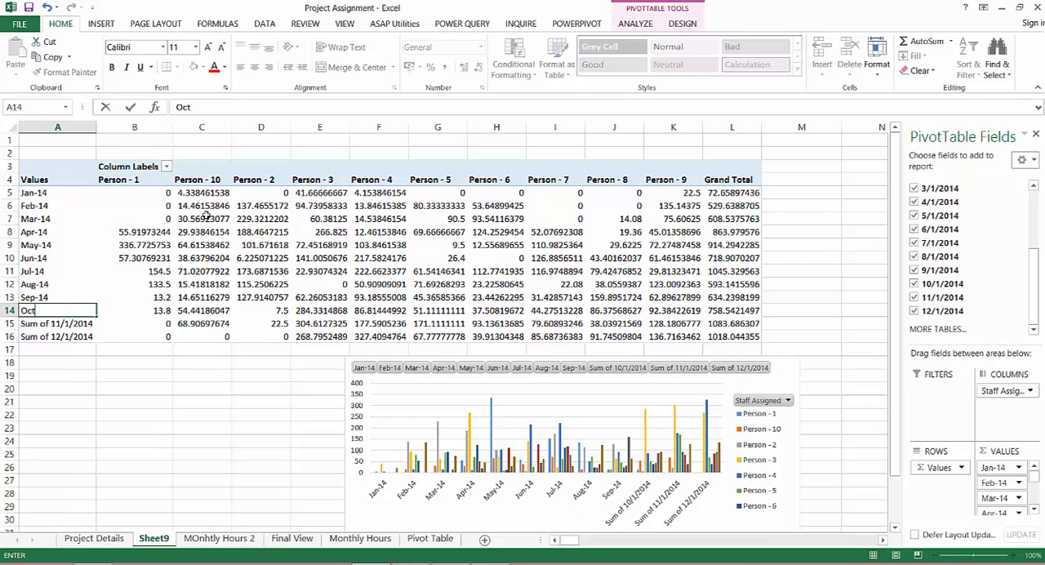
{"action": "type", "text": "-14"}
{"action": "key", "text": "Return"}
Rename the last two pivot row labels, A15 and A16, to Nov-14 and Dec-14
{"action": "type", "text": "No"}
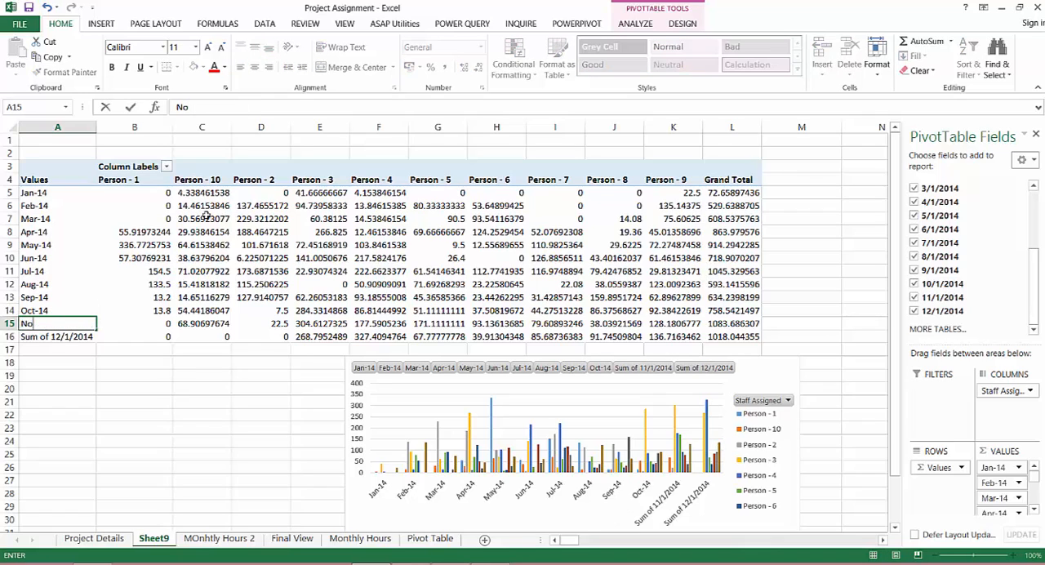
{"action": "key", "text": "Return"}
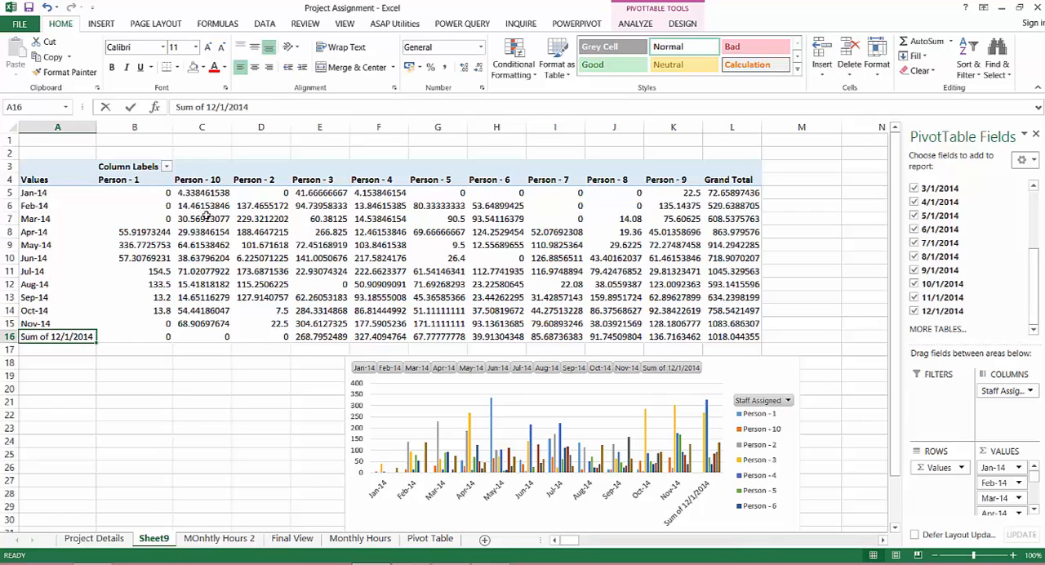
{"action": "type", "text": "Dec-"}
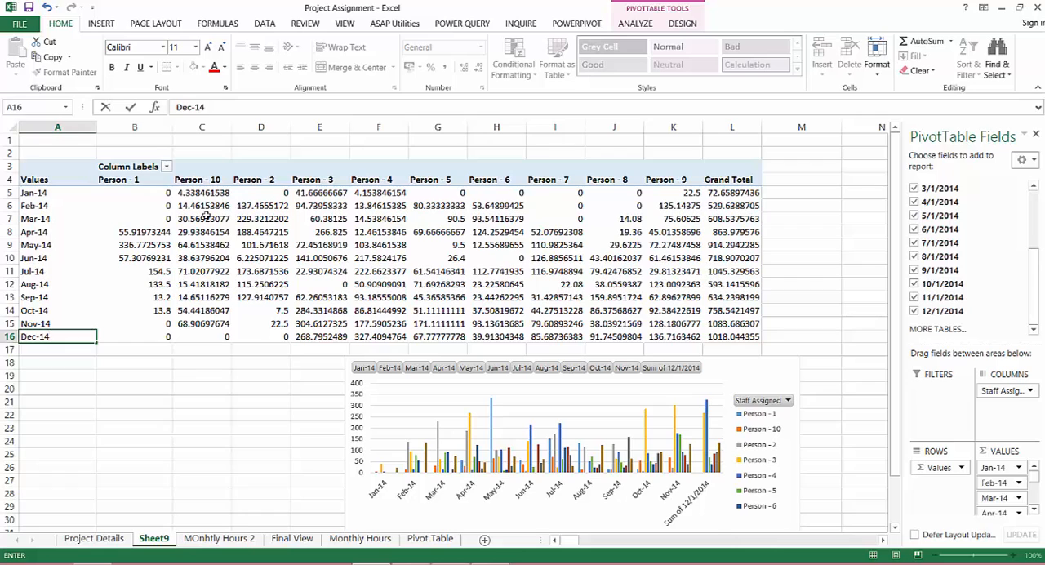
{"action": "key", "text": "Return"}
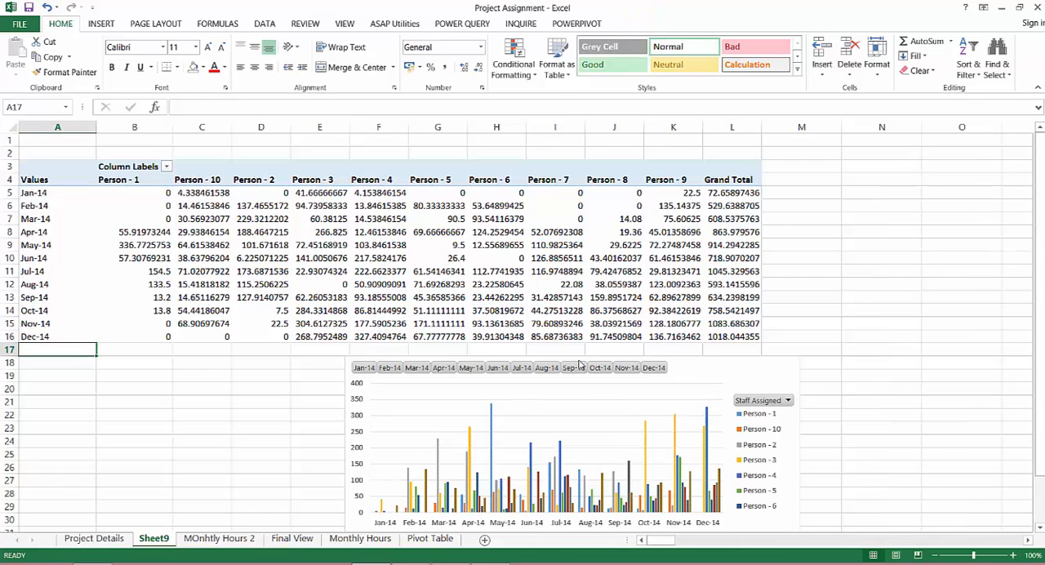
Add a new worksheet and move the pivot chart from Sheet9 to cell B4 of that sheet
{"action": "left_click_drag", "start_coordinate": [706, 354], "coordinate": [563, 176]}
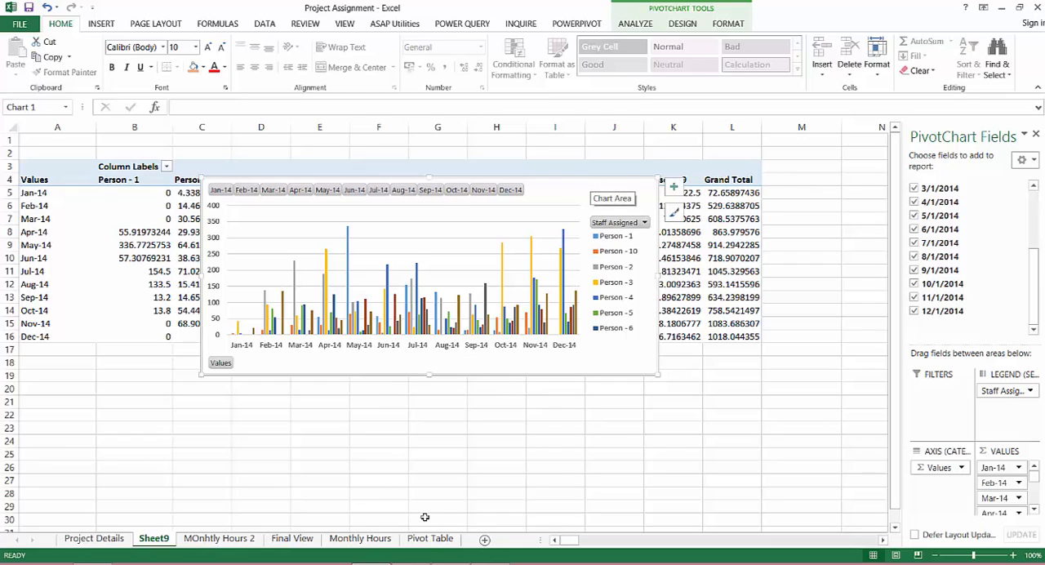
{"action": "left_click", "coordinate": [485, 542]}
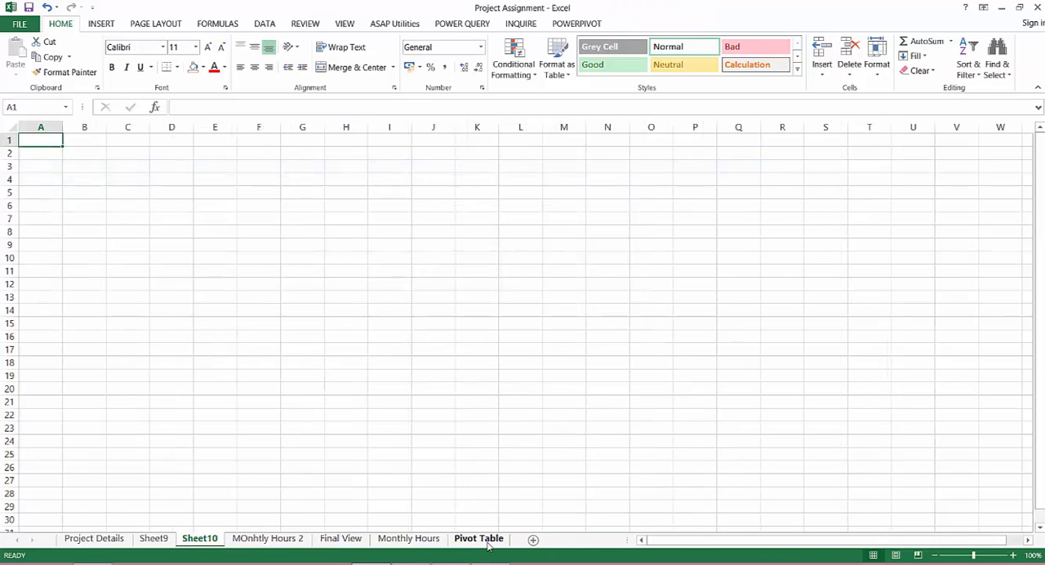
{"action": "left_click", "coordinate": [163, 539]}
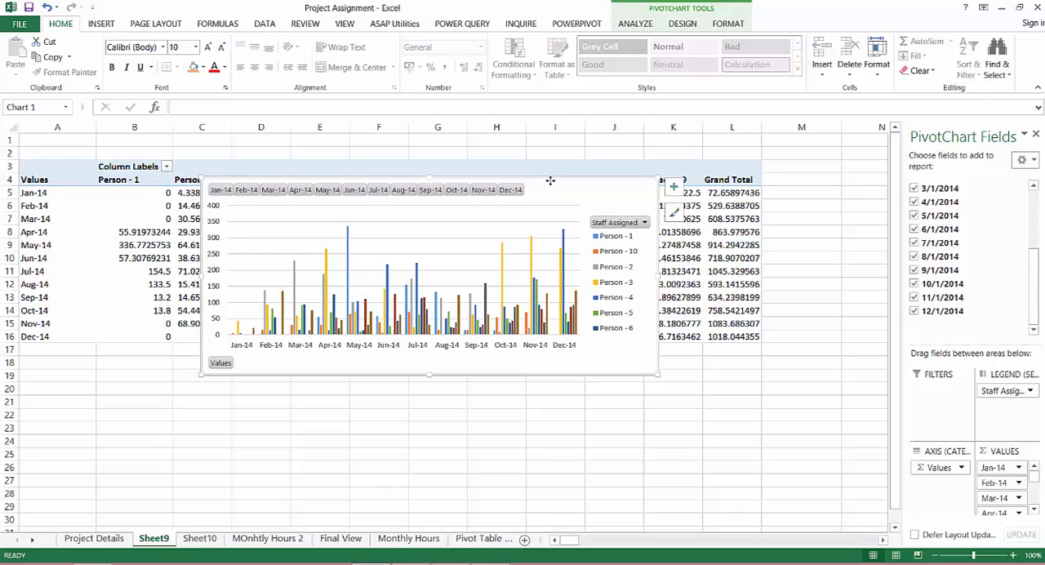
{"action": "key", "text": "Delete"}
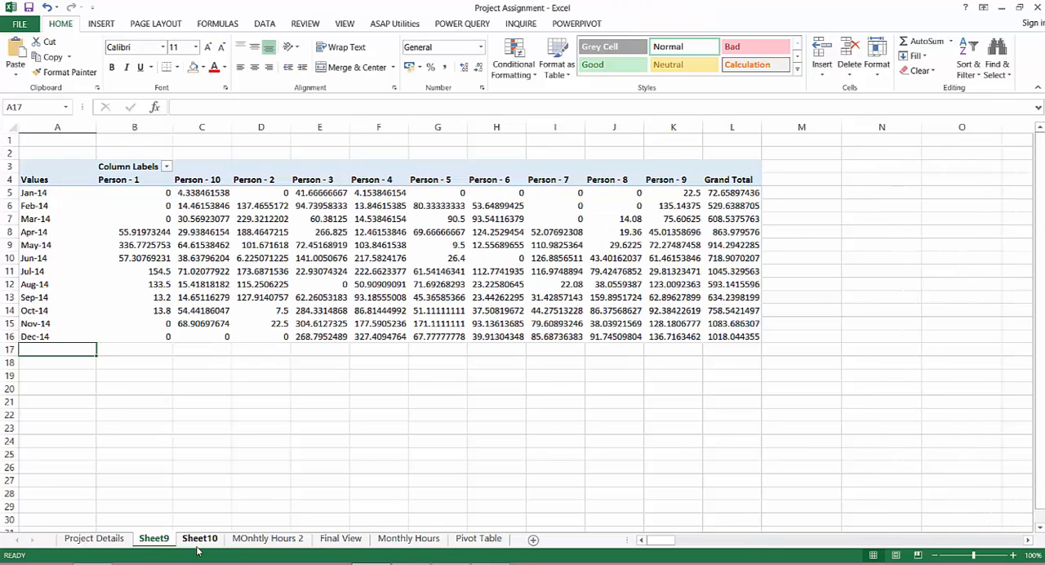
{"action": "left_click", "coordinate": [200, 539]}
{"action": "left_click", "coordinate": [97, 182]}
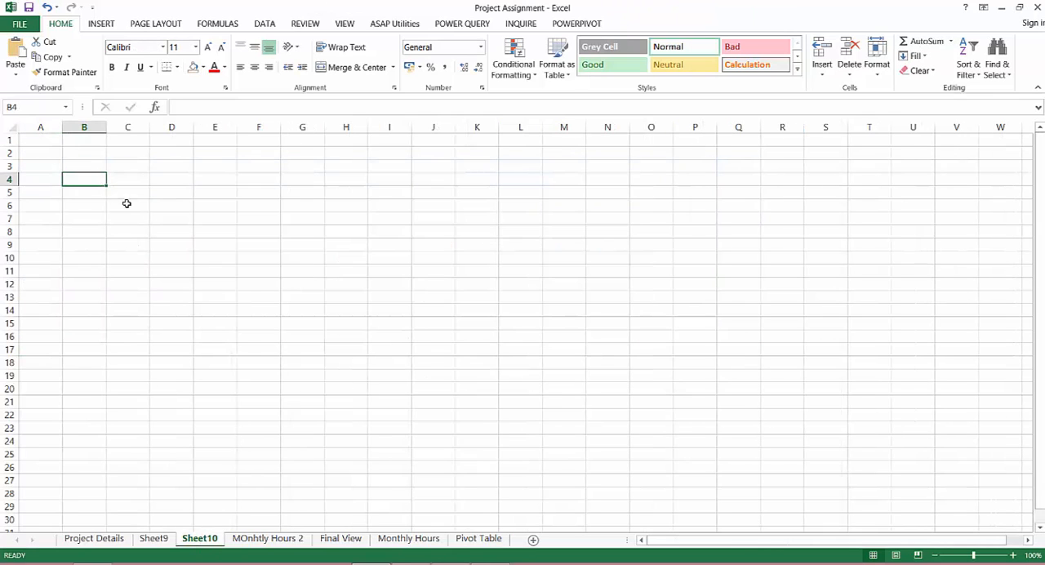
{"action": "key", "text": "ctrl+v"}
Set the width of column A on the chart sheet to 1
{"action": "left_click", "coordinate": [46, 156]}
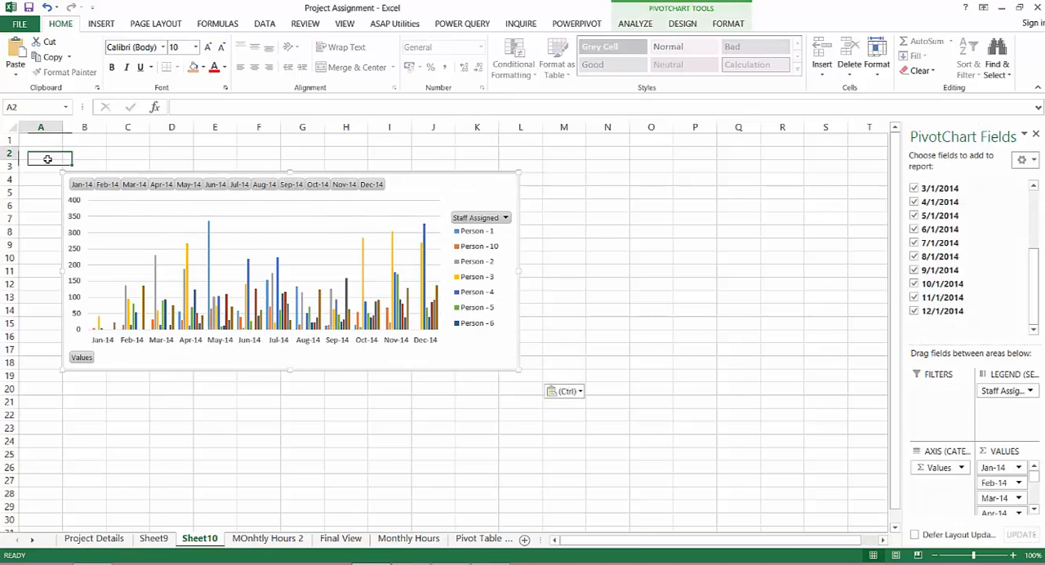
{"action": "key", "text": "alt"}
{"action": "type", "text": "ocw"}
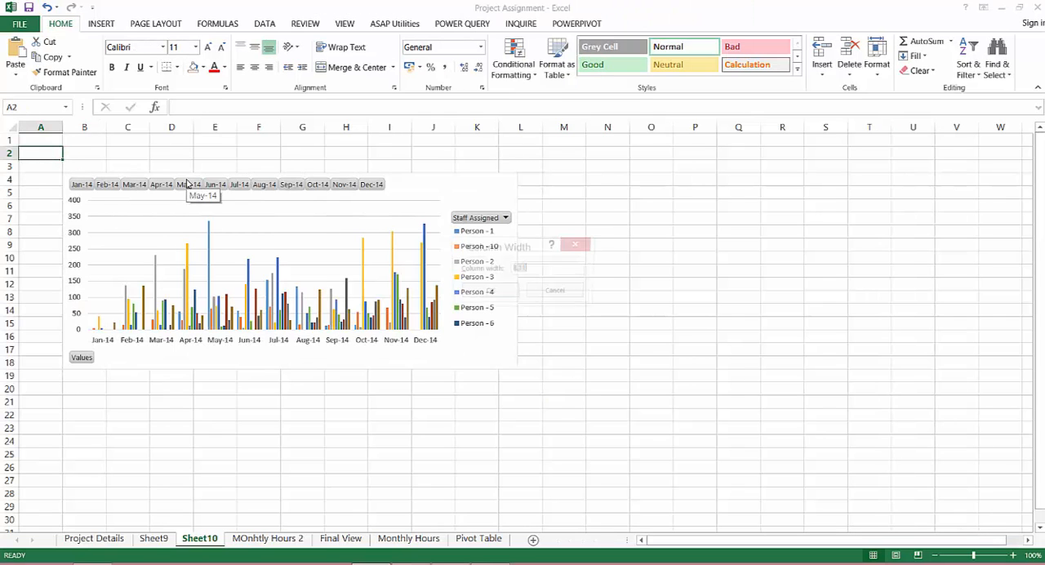
{"action": "type", "text": "1"}
{"action": "key", "text": "Return"}
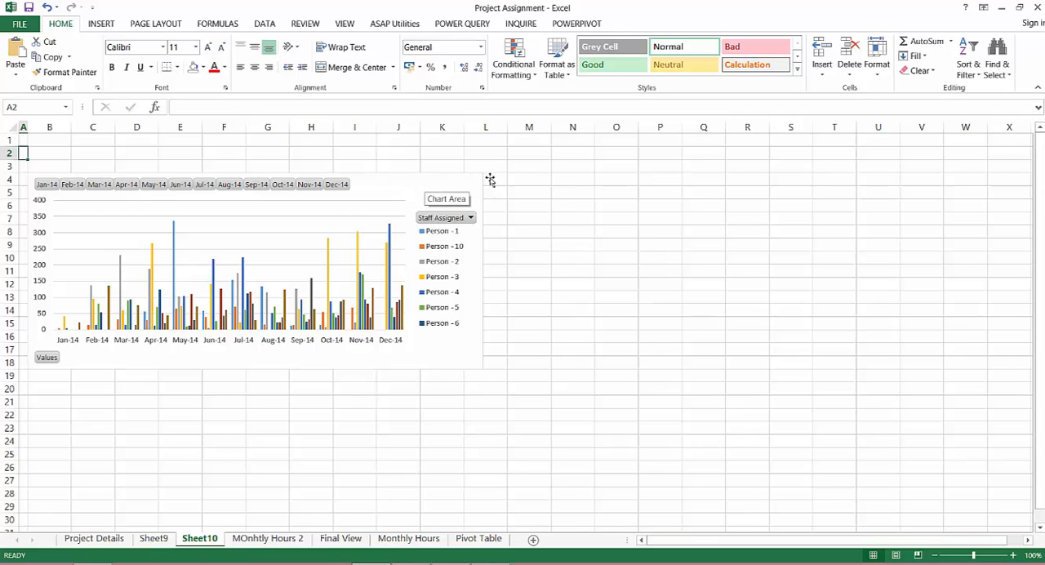
Hide the gridlines and the row and column headings on the chart sheet
{"action": "left_click", "coordinate": [561, 153]}
{"action": "left_click", "coordinate": [304, 23]}
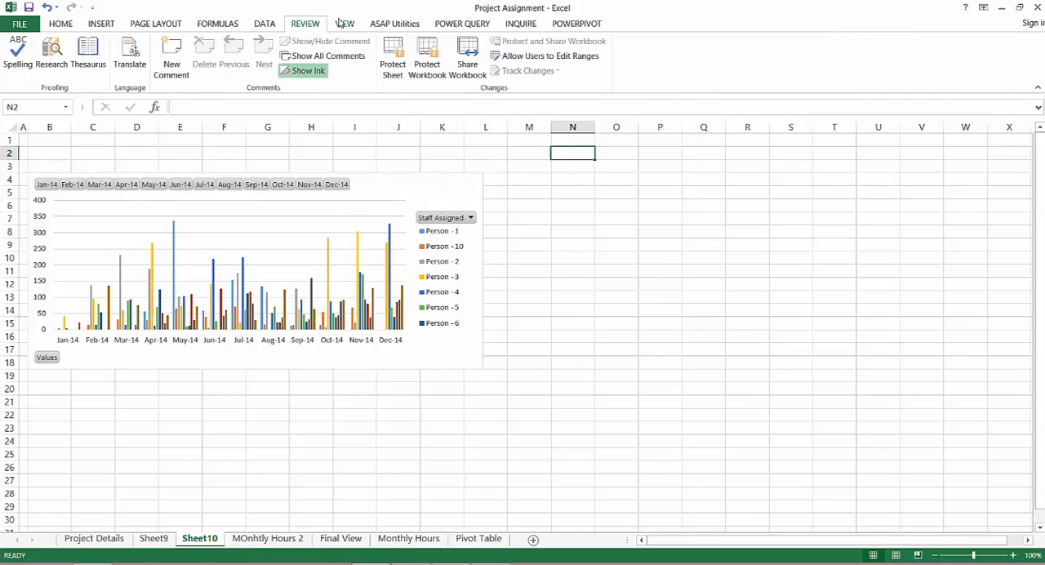
{"action": "left_click", "coordinate": [343, 23]}
{"action": "left_click", "coordinate": [144, 67]}
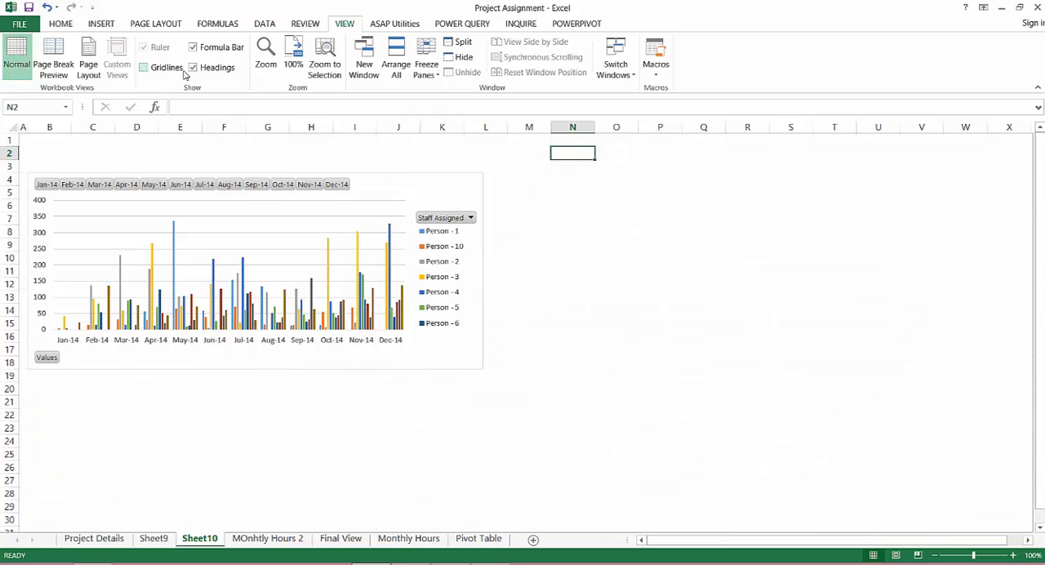
{"action": "left_click", "coordinate": [192, 67]}
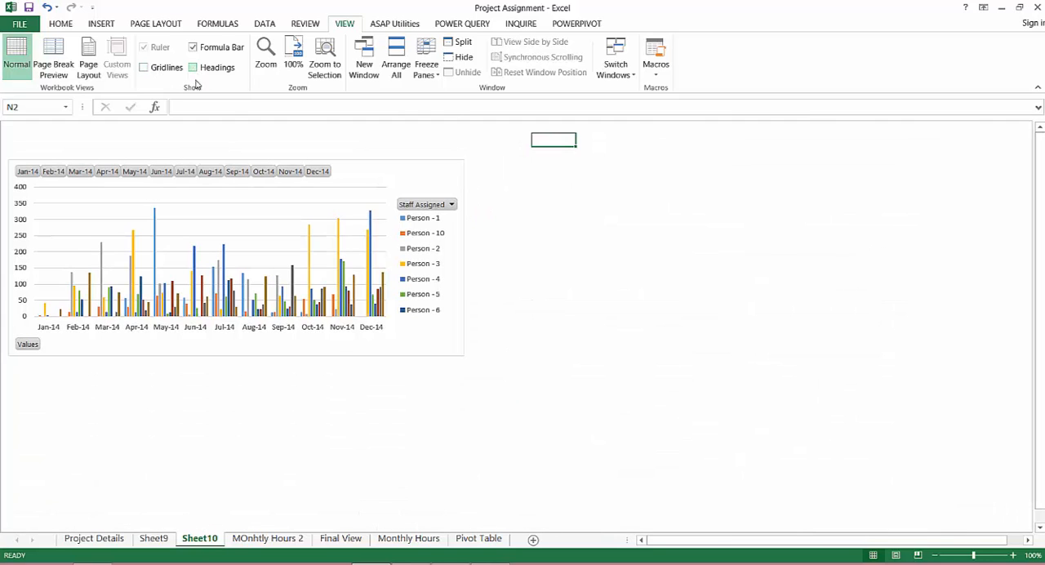
Enlarge the pivot chart to about 10.3 by 5.3 inches and hide all of its field buttons
{"action": "left_click", "coordinate": [388, 163]}
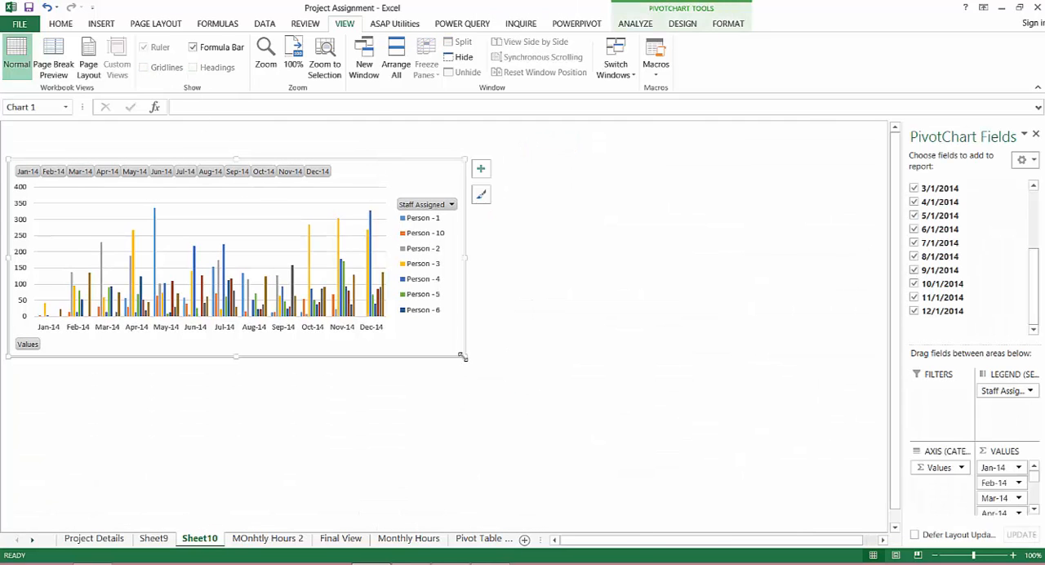
{"action": "left_click_drag", "start_coordinate": [462, 356], "coordinate": [683, 505]}
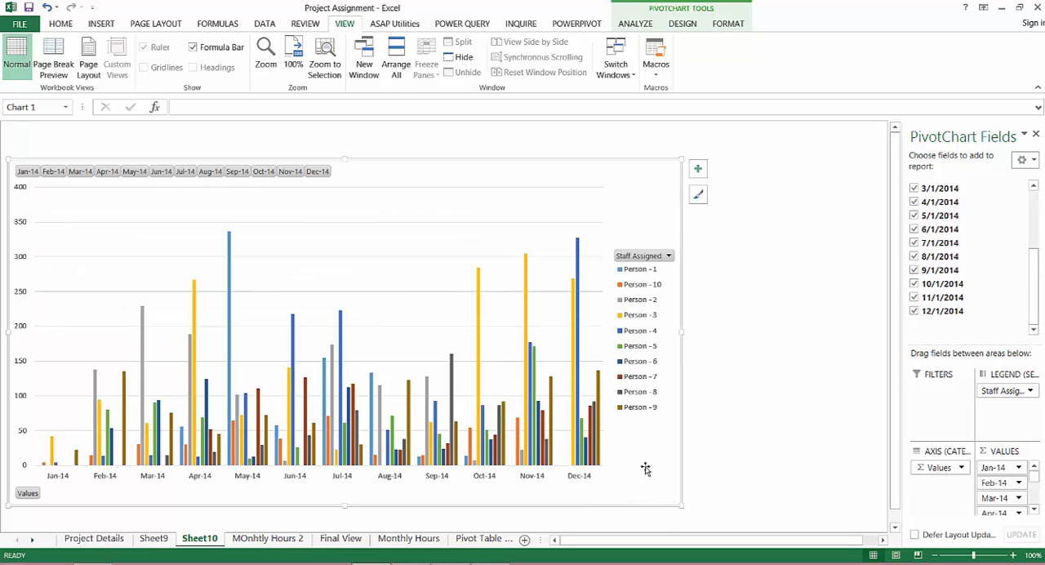
{"action": "right_click", "coordinate": [249, 178]}
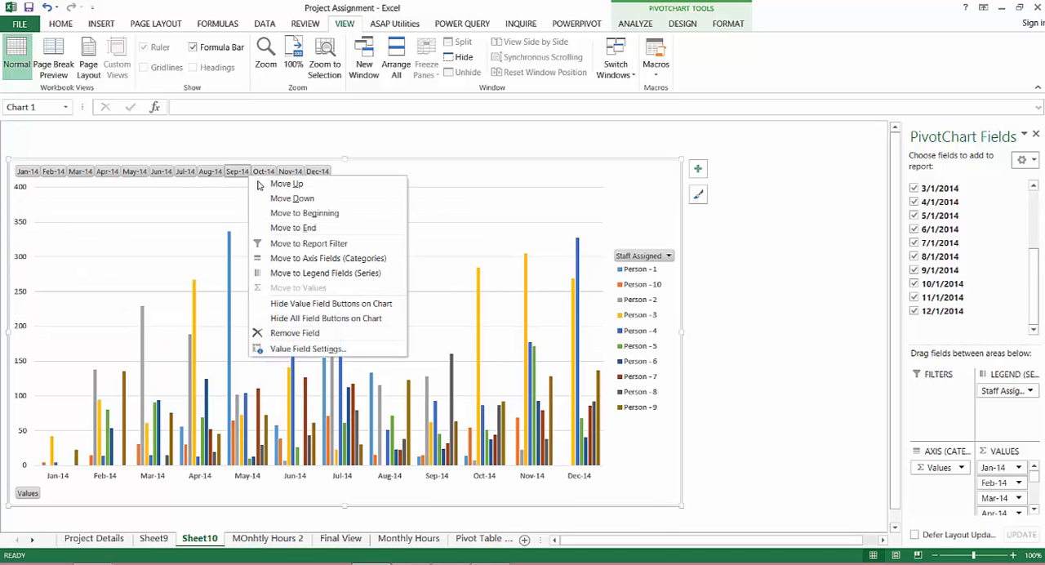
{"action": "left_click", "coordinate": [331, 317]}
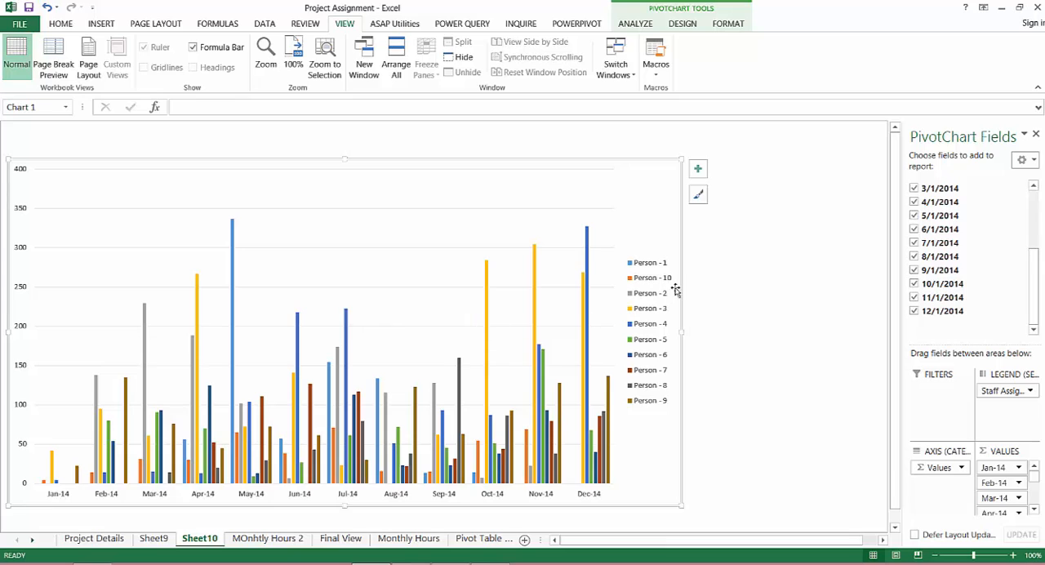
Move the pivot chart's legend to the top of the chart
{"action": "left_click", "coordinate": [682, 24]}
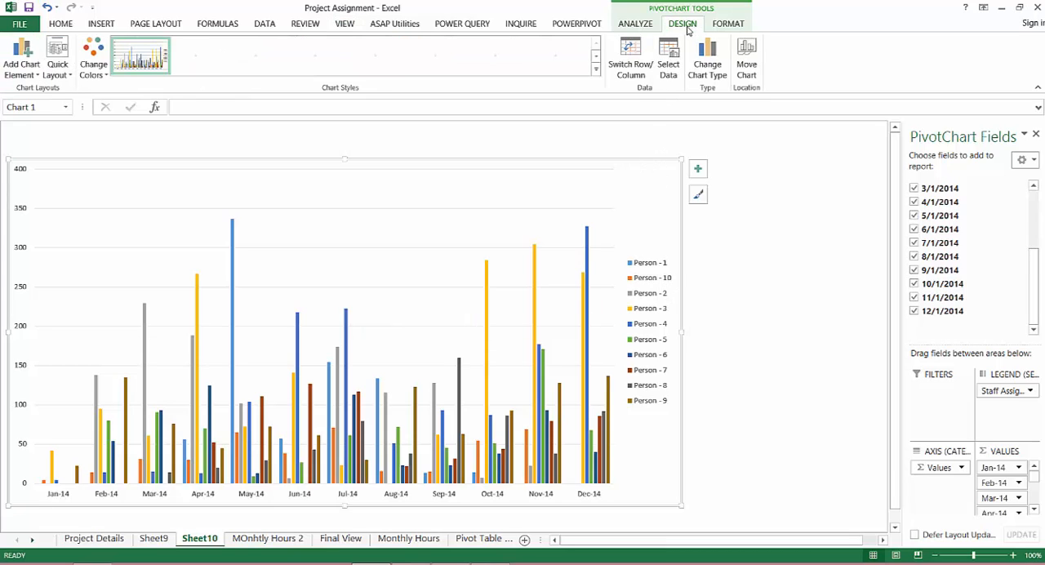
{"action": "left_click", "coordinate": [725, 26]}
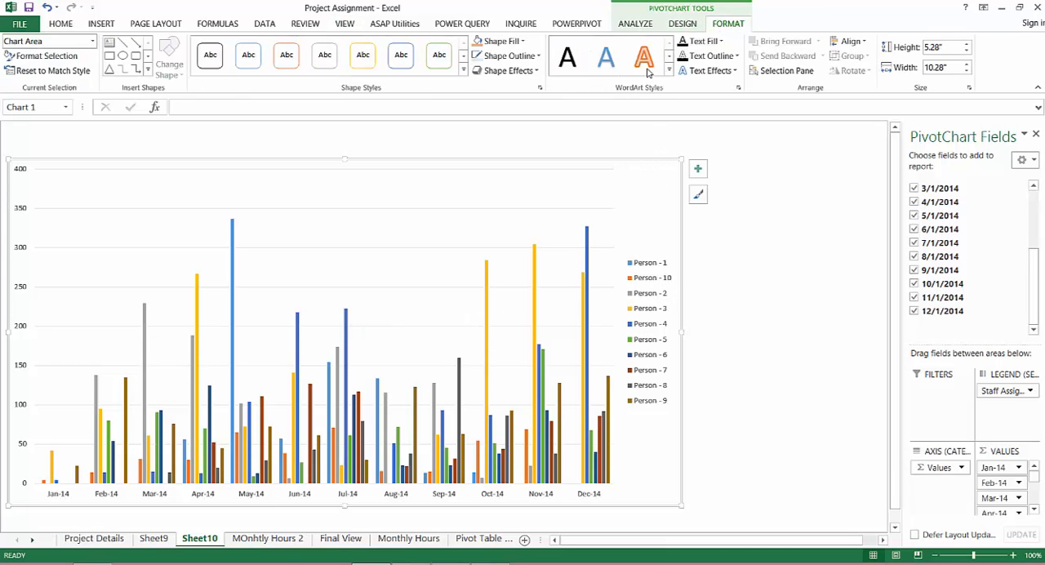
{"action": "left_click", "coordinate": [697, 169]}
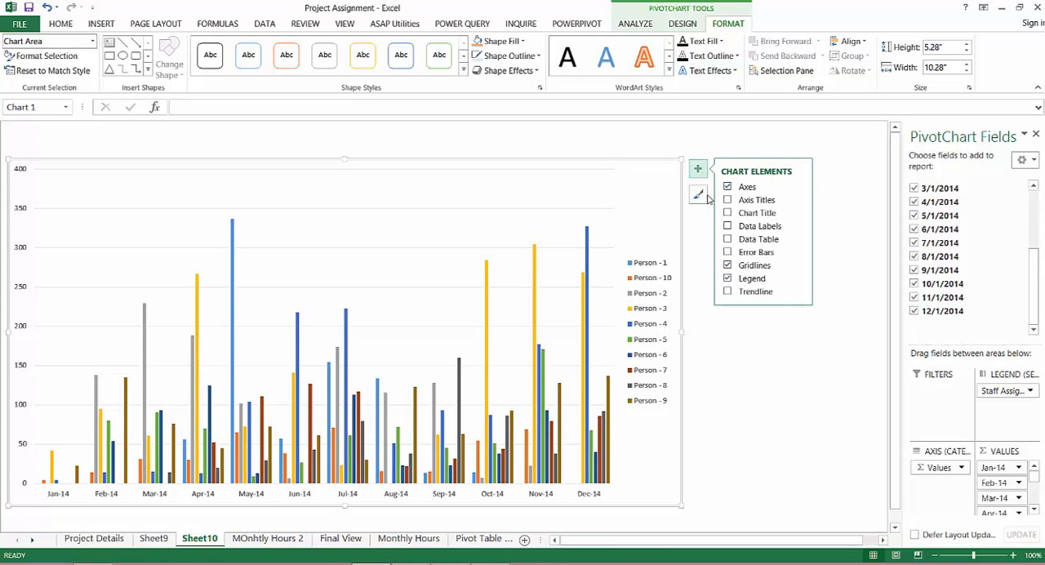
{"action": "left_click", "coordinate": [799, 279]}
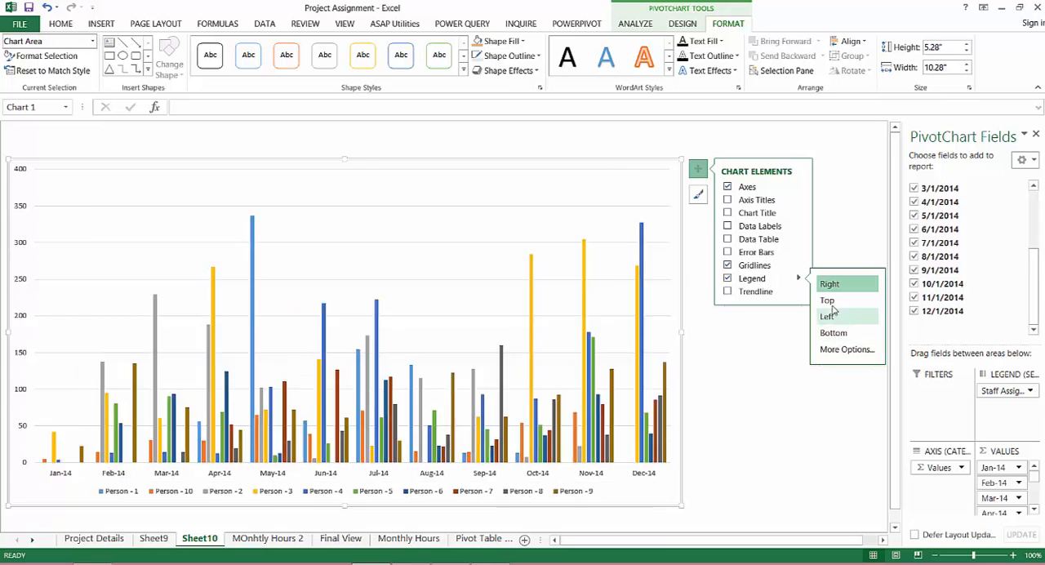
{"action": "left_click", "coordinate": [833, 304]}
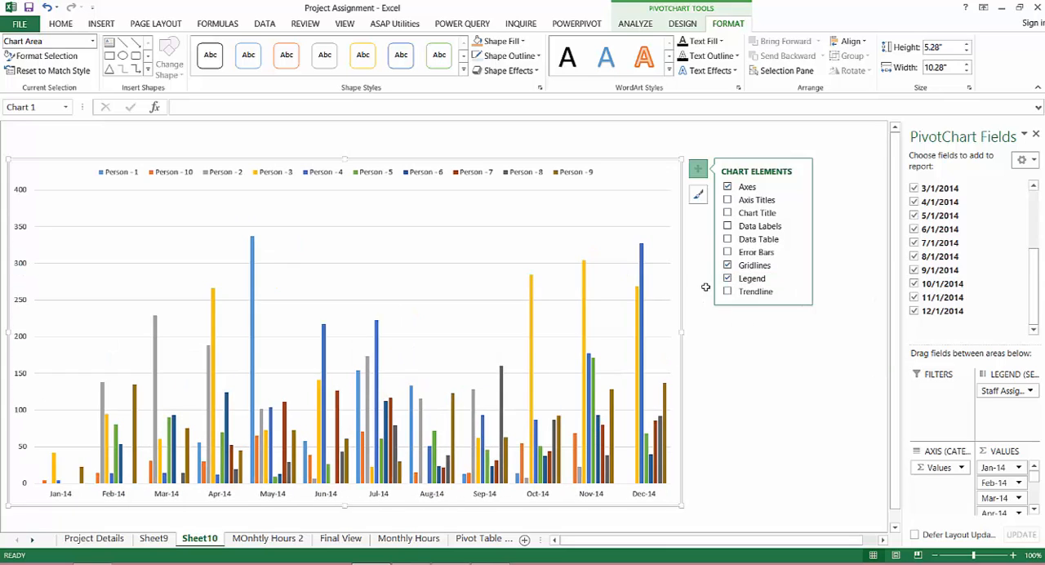
{"action": "left_click", "coordinate": [729, 359]}
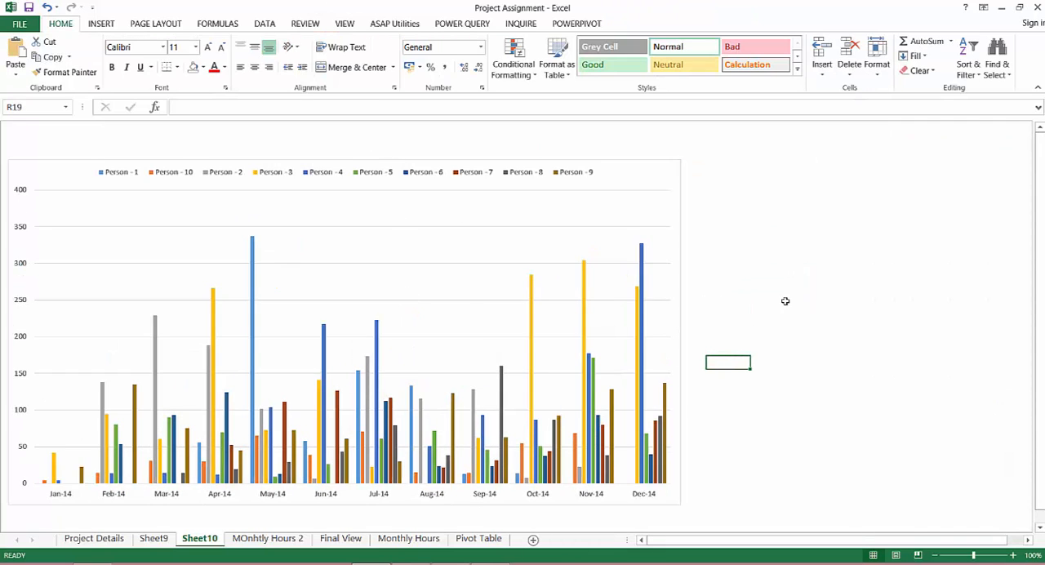
Examine the minimum and maximum bounds in the format options of the chart's vertical axis
{"action": "right_click", "coordinate": [22, 231]}
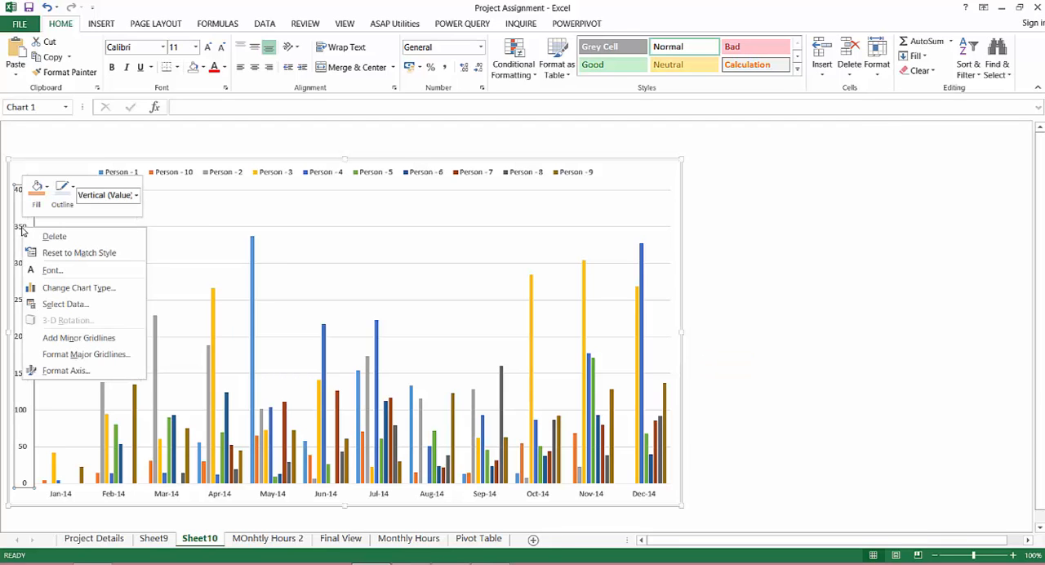
{"action": "left_click", "coordinate": [59, 369]}
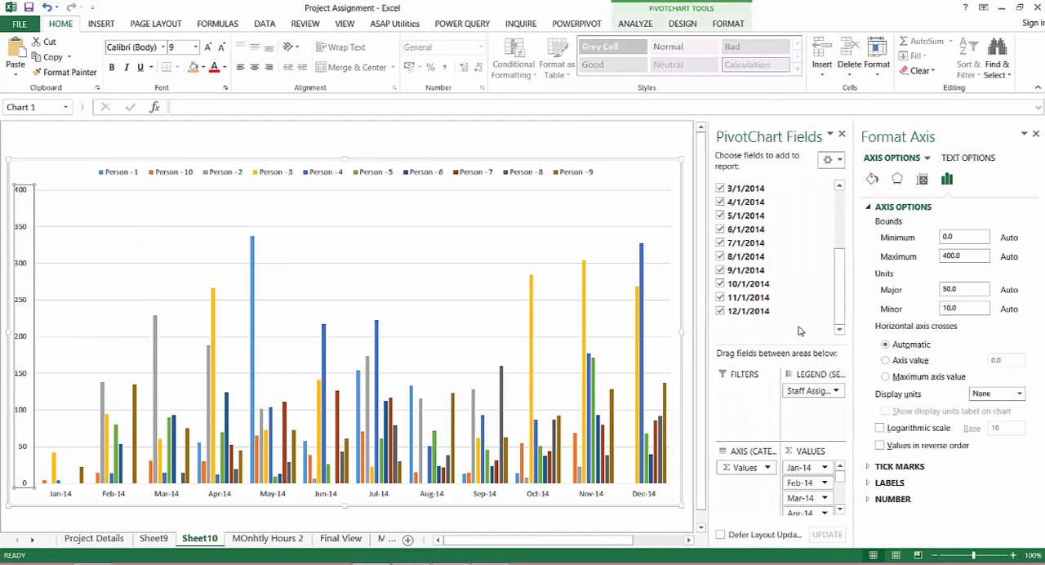
{"action": "left_click", "coordinate": [965, 258]}
{"action": "left_click", "coordinate": [965, 238]}
{"action": "left_click", "coordinate": [1035, 134]}
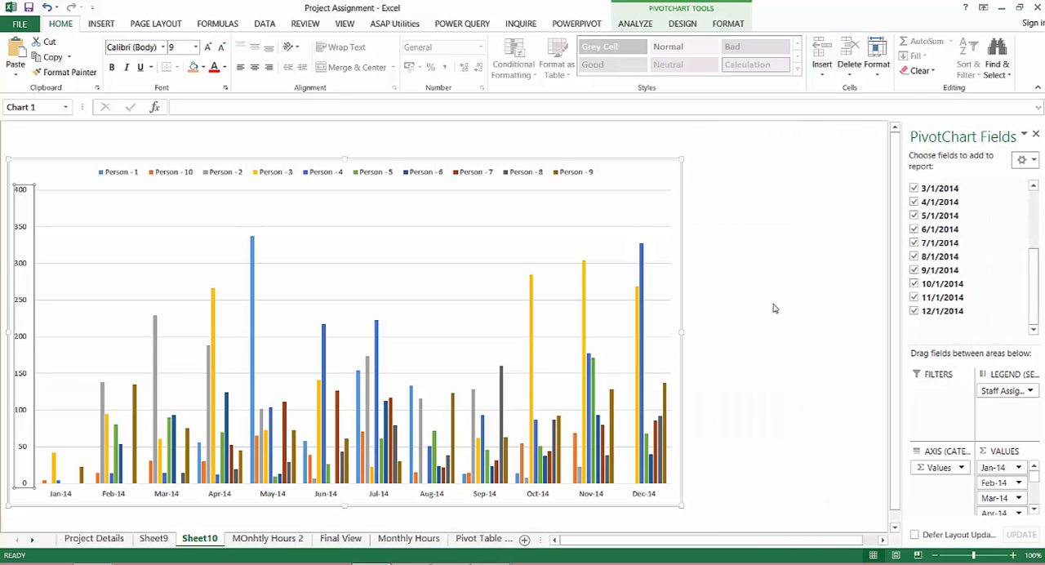
Widen the pivot chart across the sheet and hide the PivotChart field list
{"action": "left_click_drag", "start_coordinate": [681, 333], "coordinate": [752, 333]}
{"action": "left_click", "coordinate": [1036, 134]}
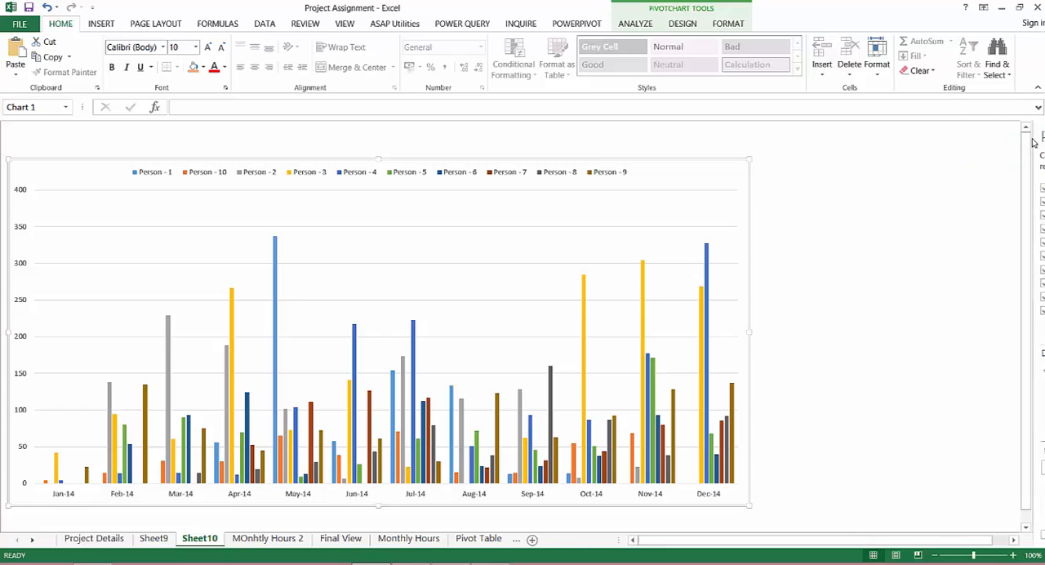
{"action": "left_click_drag", "start_coordinate": [747, 331], "coordinate": [832, 333]}
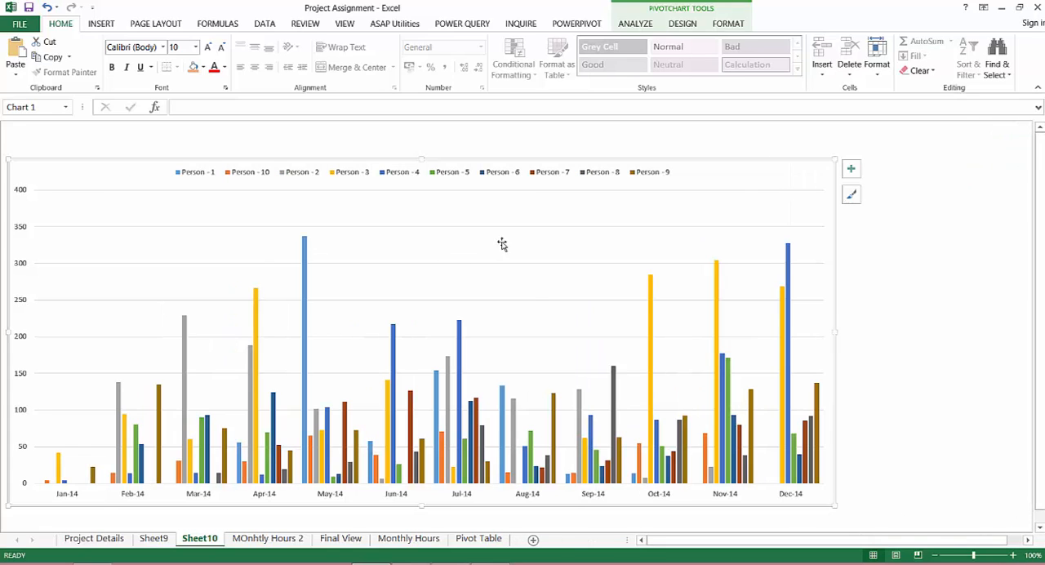
Apply the dark grey gradient chart style to the pivot chart and expand the full set of chart styles
{"action": "left_click", "coordinate": [682, 24]}
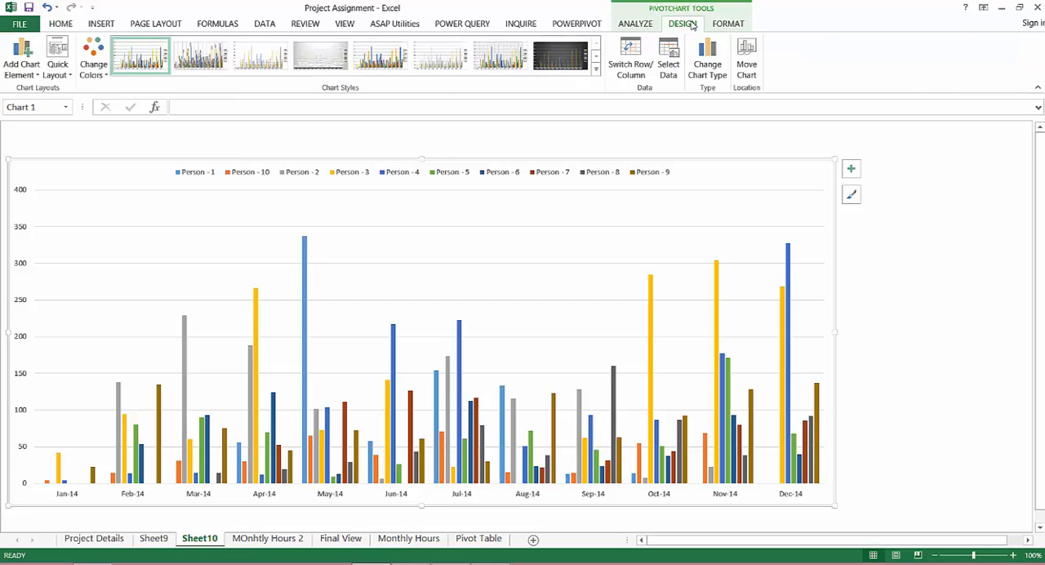
{"action": "left_click", "coordinate": [575, 64]}
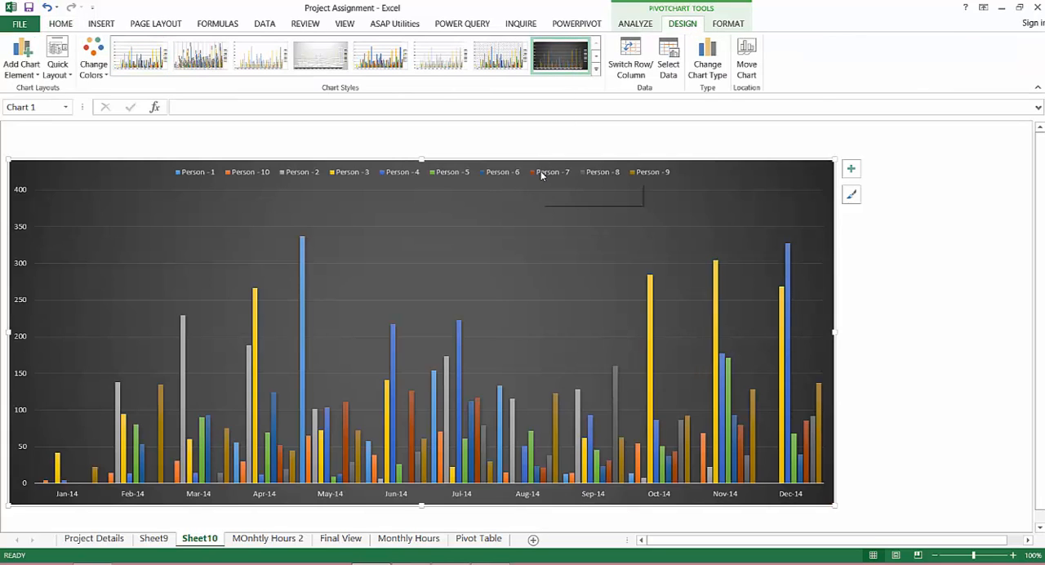
{"action": "left_click", "coordinate": [595, 72]}
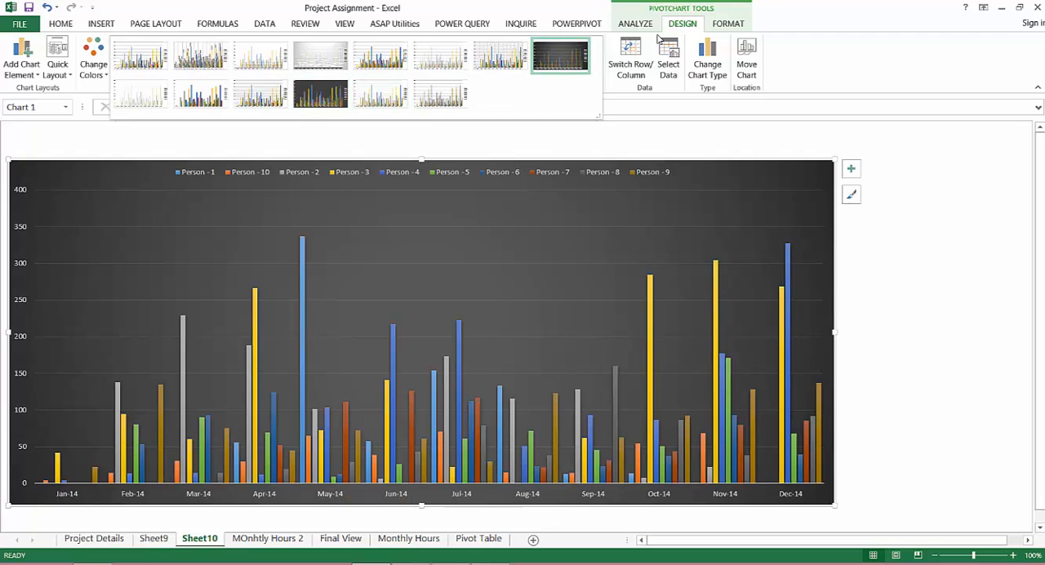
Increase the font size of the pivot chart's legend to 10.5
{"action": "left_click", "coordinate": [627, 137]}
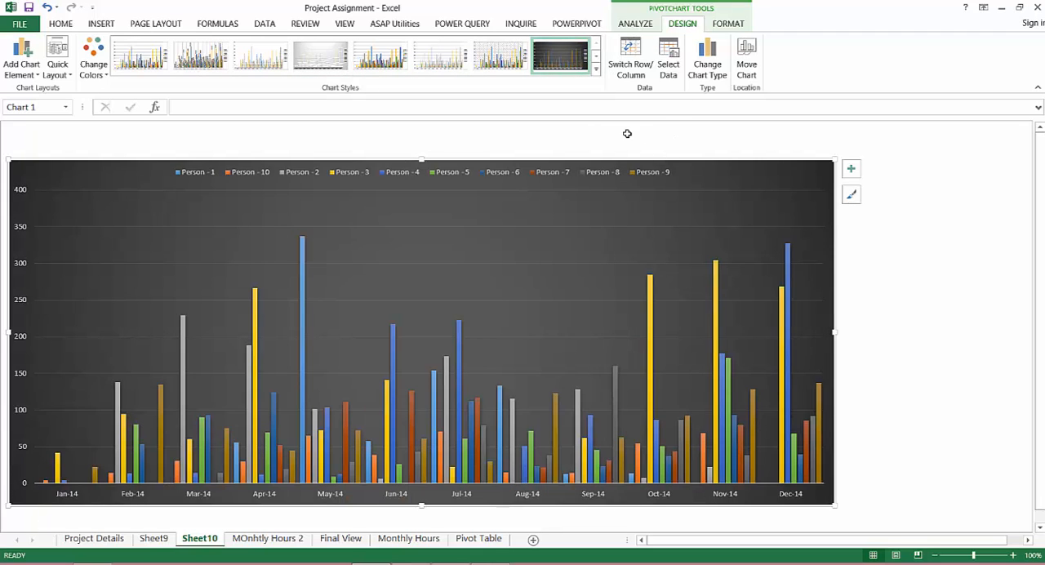
{"action": "left_click", "coordinate": [255, 177]}
{"action": "left_click", "coordinate": [62, 24]}
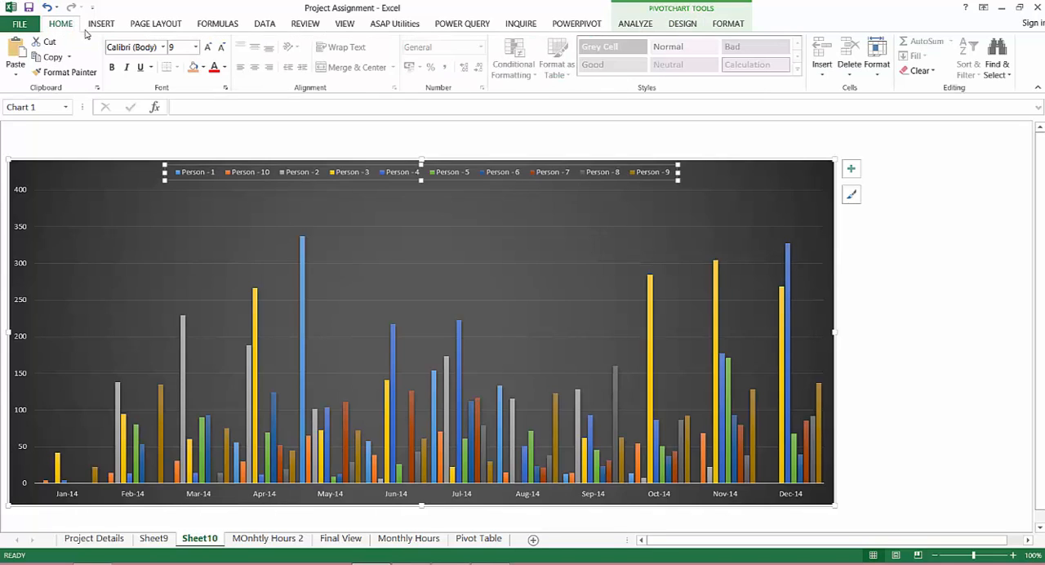
{"action": "left_click", "coordinate": [208, 47]}
{"action": "left_click", "coordinate": [208, 48]}
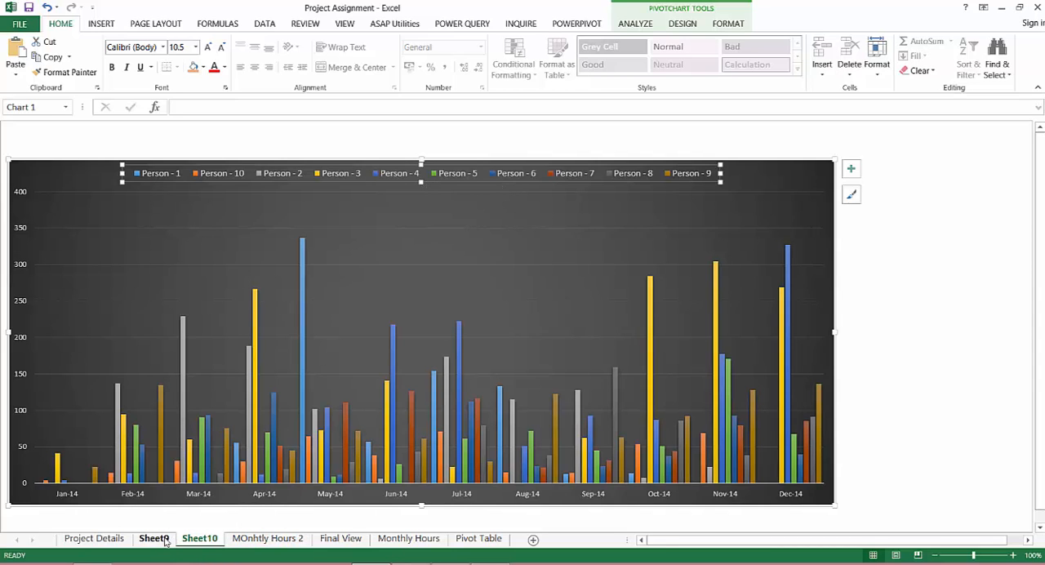
Move the Person - 10 column to the end of the staff columns in the Sheet9 pivot table and return to the chart on Sheet10
{"action": "left_click", "coordinate": [162, 538]}
{"action": "left_click", "coordinate": [208, 181]}
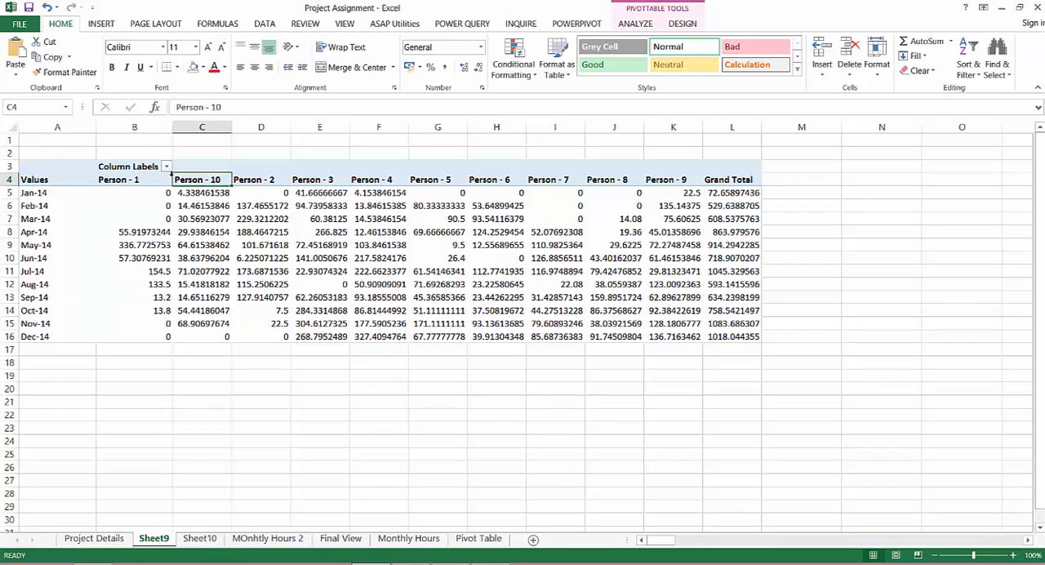
{"action": "right_click", "coordinate": [187, 180]}
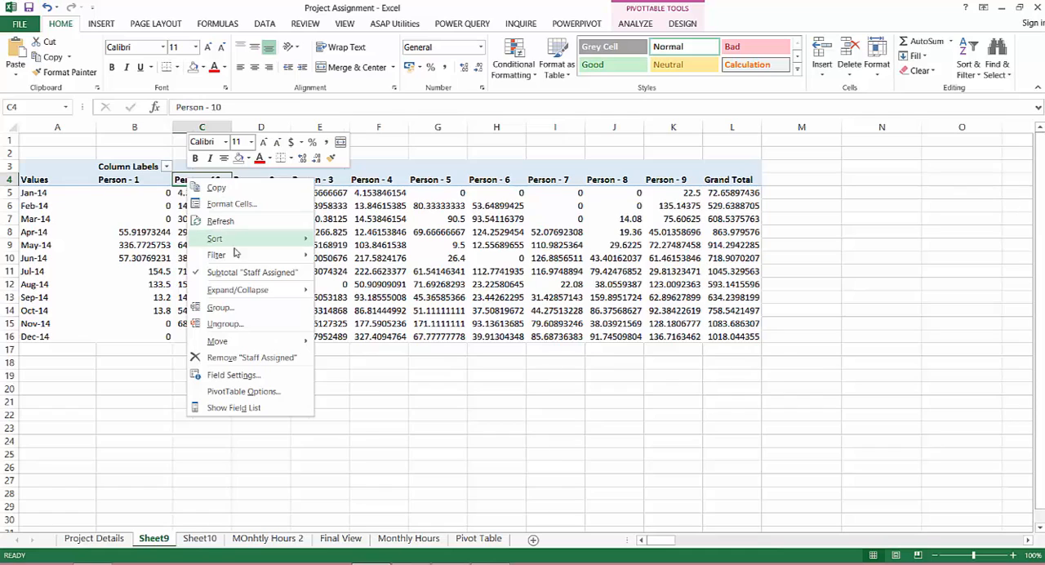
{"action": "mouse_move", "coordinate": [284, 345]}
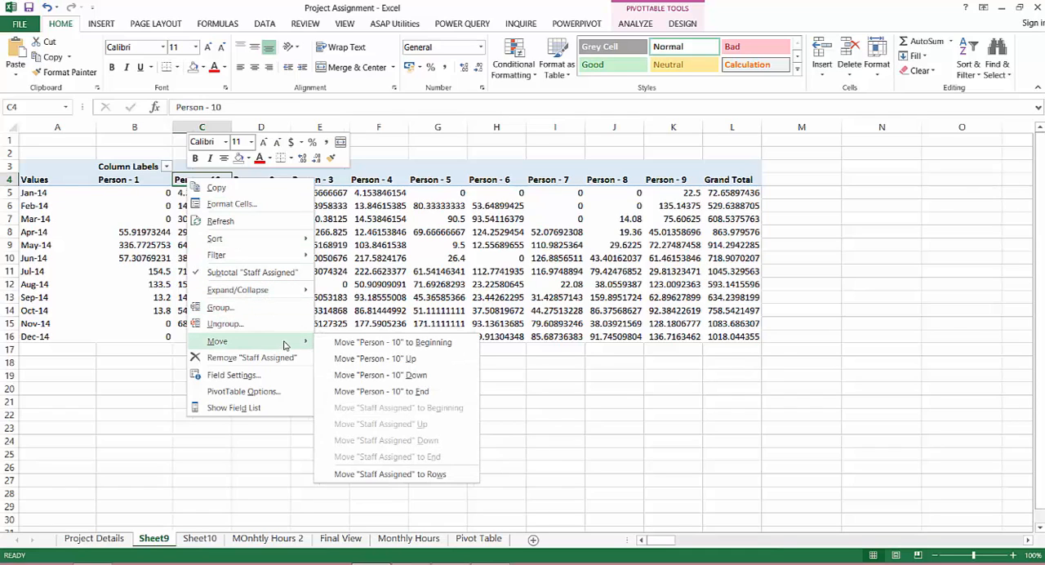
{"action": "left_click", "coordinate": [389, 390]}
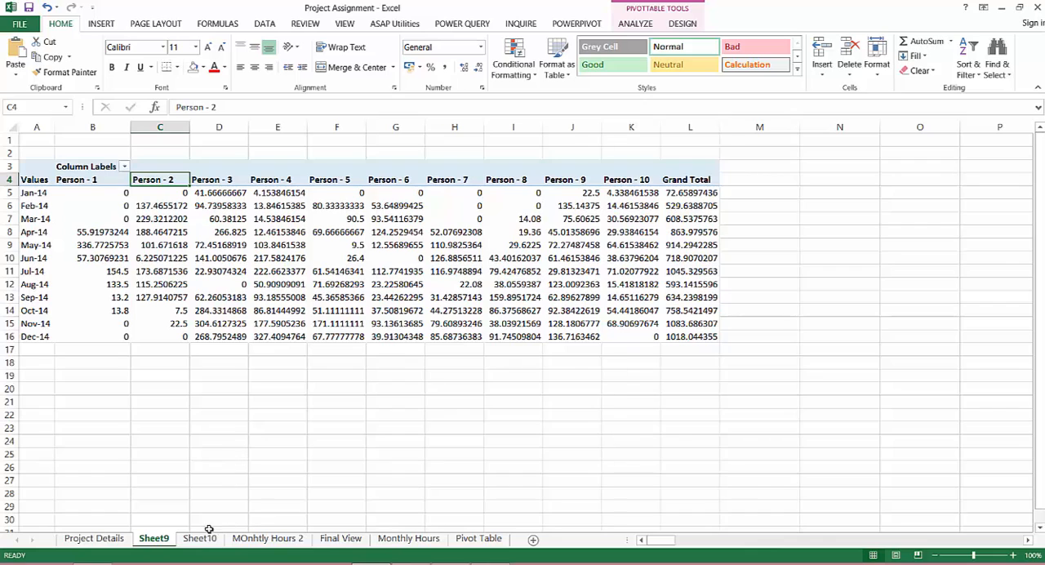
{"action": "left_click", "coordinate": [206, 535]}
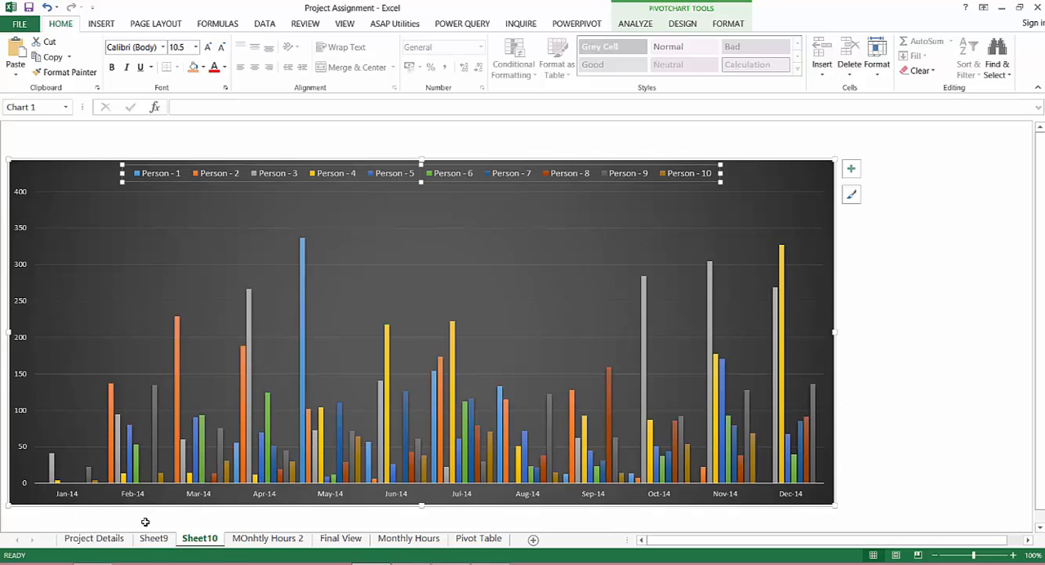
Insert slicers for Project Name, Manager and Staff Assigned from the pivot table on Sheet9
{"action": "left_click", "coordinate": [154, 538]}
{"action": "left_click", "coordinate": [229, 248]}
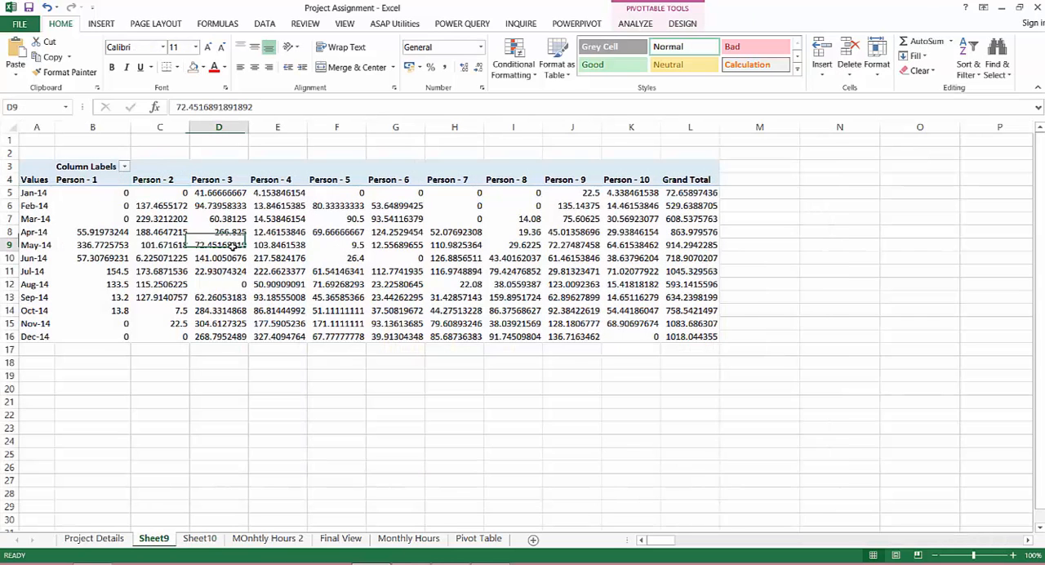
{"action": "left_click", "coordinate": [638, 25]}
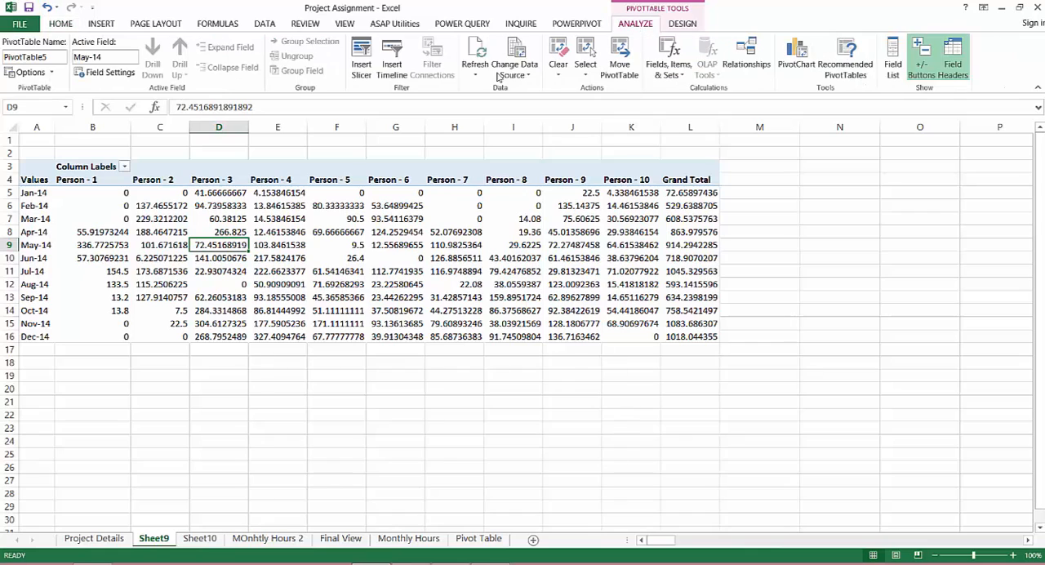
{"action": "left_click", "coordinate": [362, 65]}
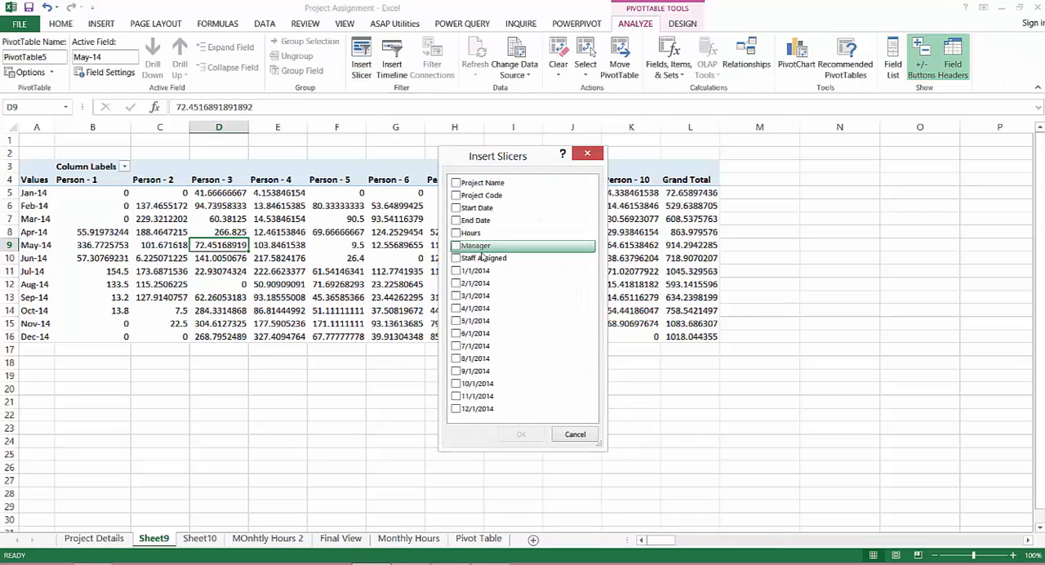
{"action": "left_click", "coordinate": [455, 246]}
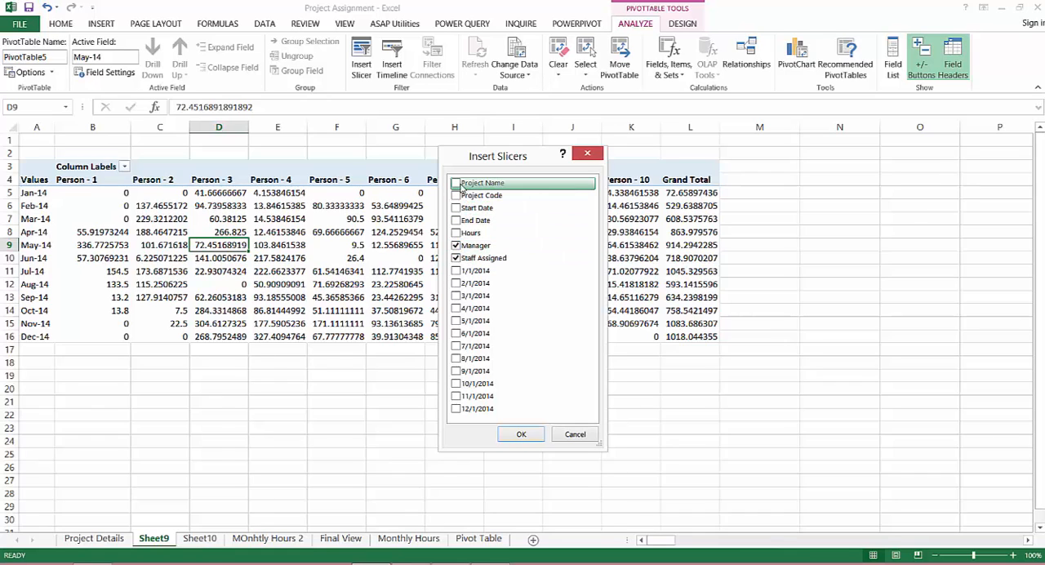
{"action": "left_click", "coordinate": [521, 434]}
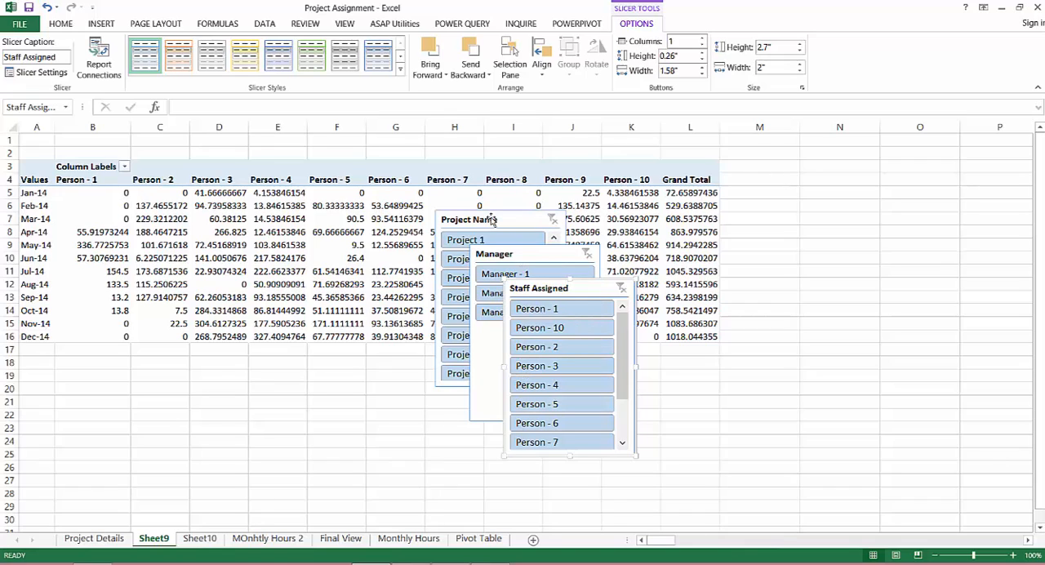
Cut the Project Name, Manager and Staff Assigned slicers from Sheet9 and paste them beside the pivot chart on Sheet10
{"action": "left_click", "coordinate": [492, 221]}
{"action": "left_click", "coordinate": [562, 255], "text": "ctrl"}
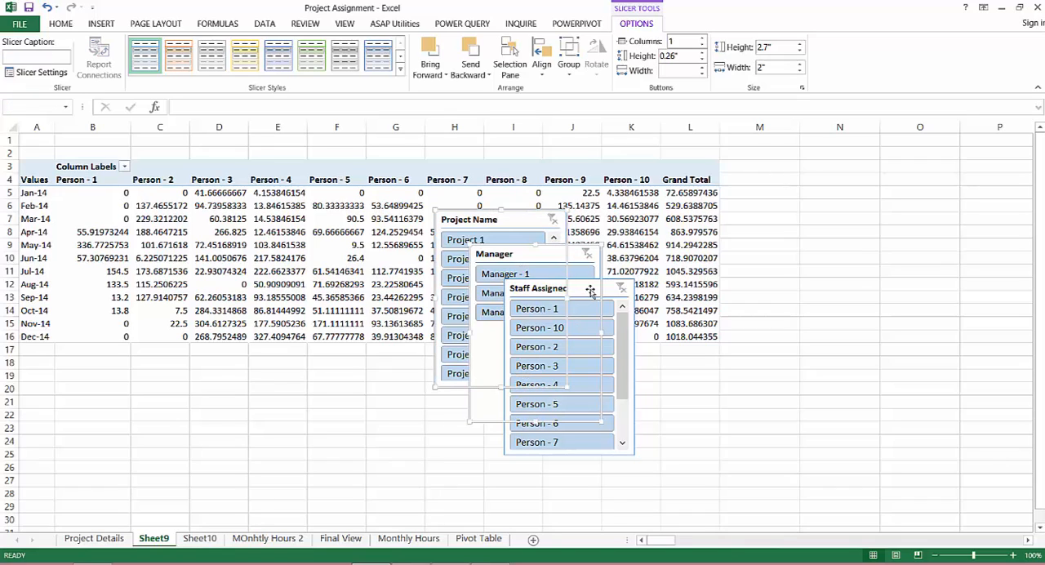
{"action": "left_click", "coordinate": [590, 291], "text": "ctrl"}
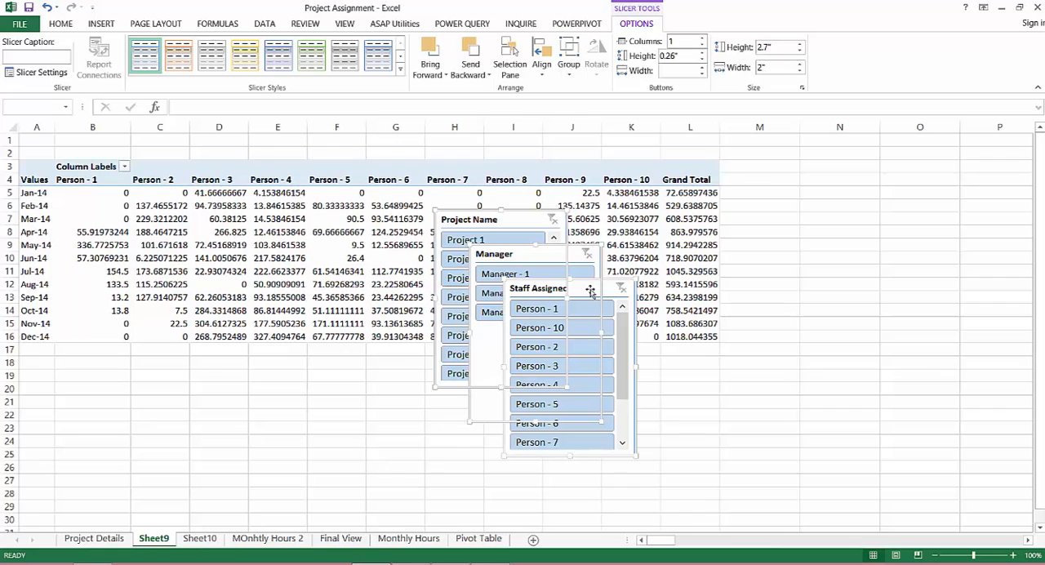
{"action": "key", "text": "Escape"}
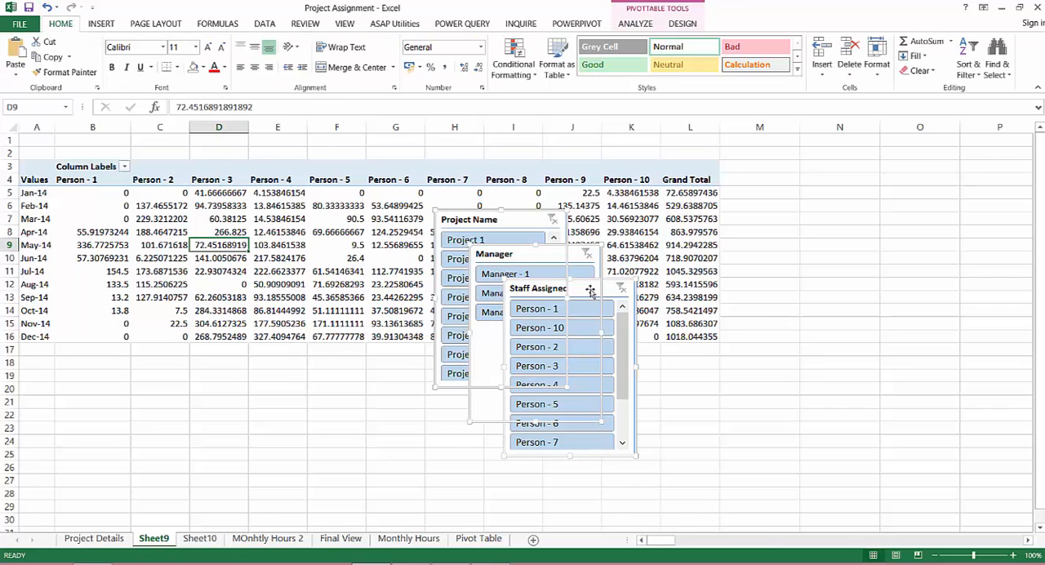
{"action": "left_click", "coordinate": [200, 539]}
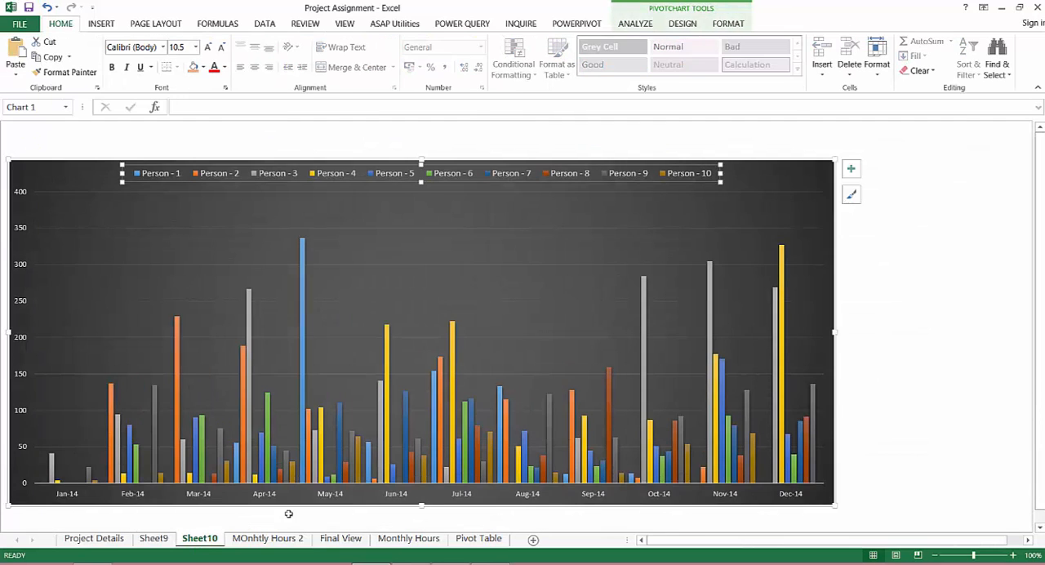
{"action": "left_click", "coordinate": [914, 192]}
{"action": "key", "text": "ctrl+v"}
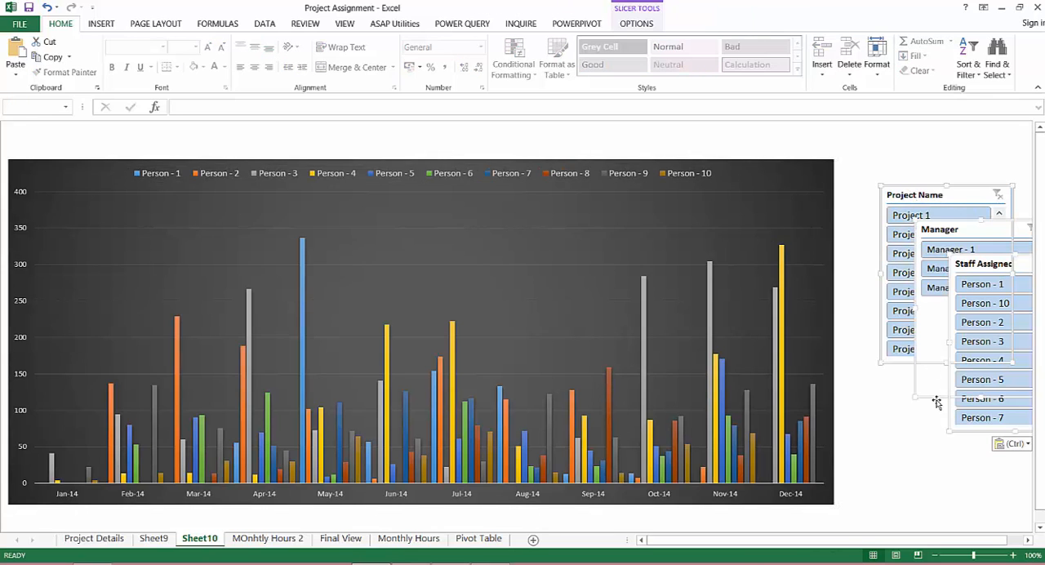
Separate the pasted slicers beside the chart, placing Staff Assigned level with the chart's upper edge and Manager and Project Name below it
{"action": "left_click", "coordinate": [936, 414]}
{"action": "left_click_drag", "start_coordinate": [928, 197], "coordinate": [901, 365]}
{"action": "left_click_drag", "start_coordinate": [941, 233], "coordinate": [898, 350]}
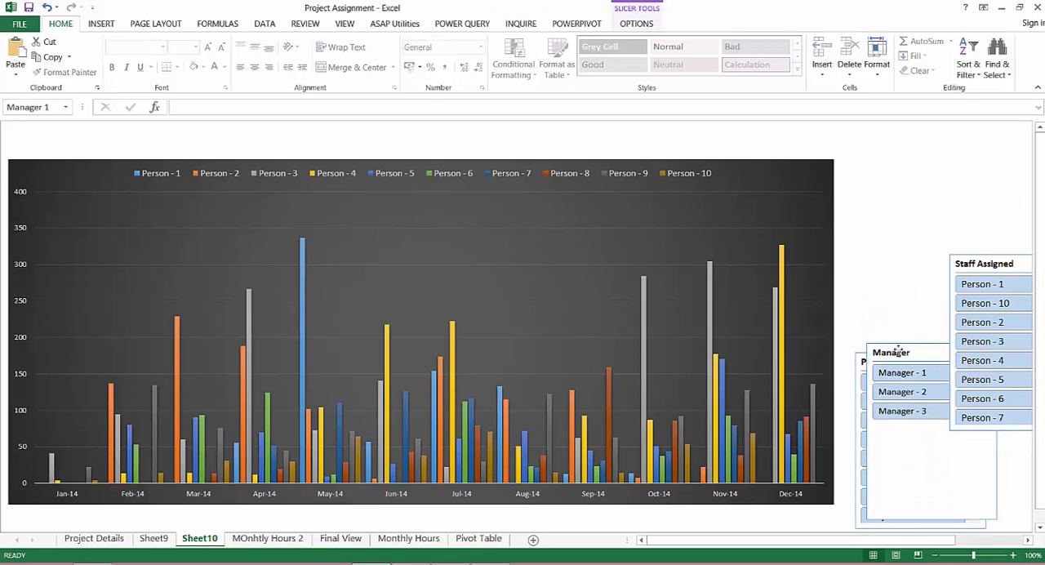
{"action": "left_click_drag", "start_coordinate": [972, 263], "coordinate": [873, 167]}
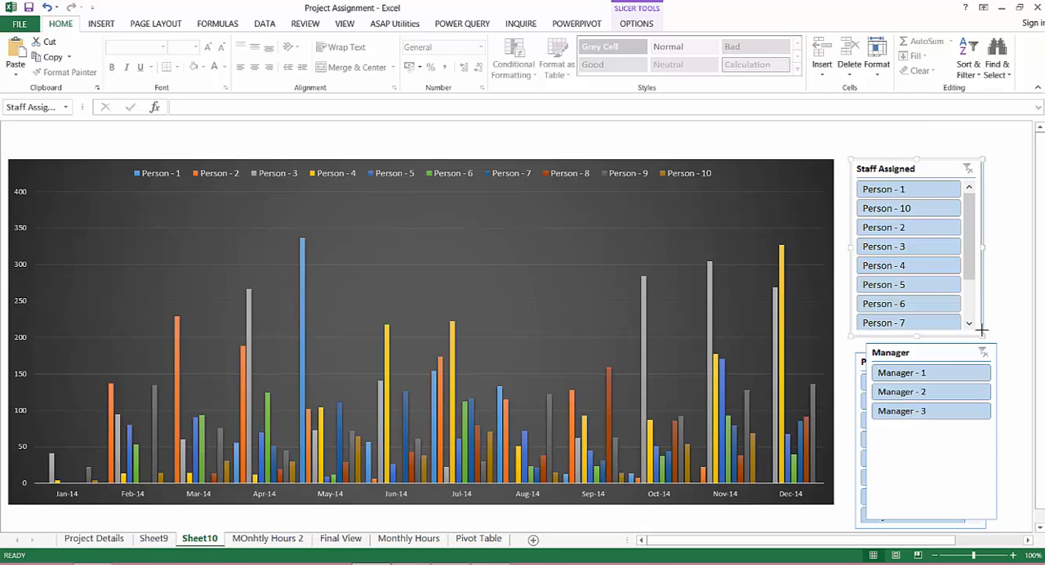
Resize the Staff Assigned slicer to about 2.64 inches wide and arrange its buttons in two columns
{"action": "left_click_drag", "start_coordinate": [982, 329], "coordinate": [1023, 288]}
{"action": "left_click", "coordinate": [632, 23]}
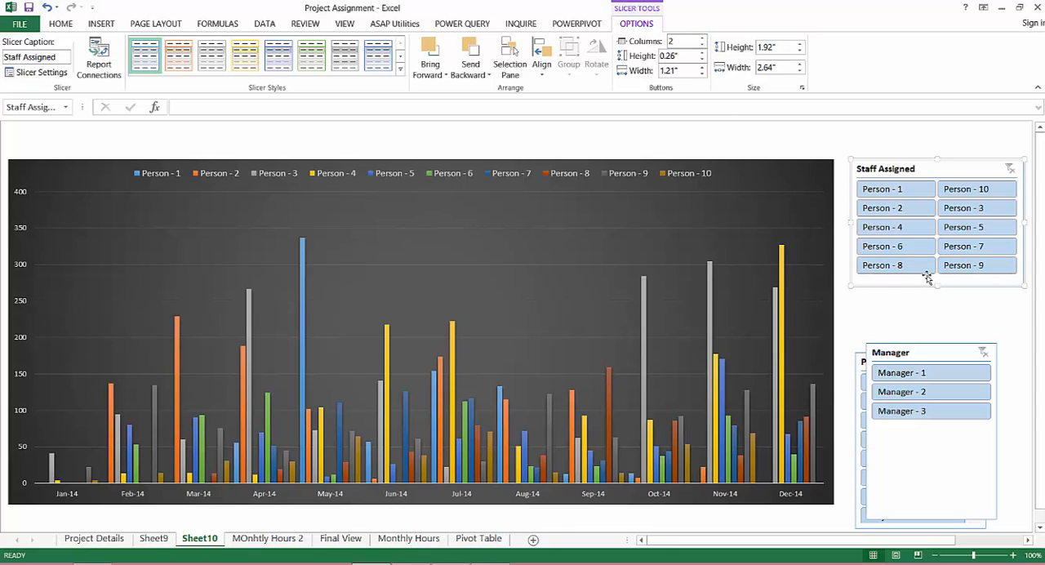
{"action": "left_click_drag", "start_coordinate": [936, 283], "coordinate": [938, 286]}
Place the Manager slicer directly under Staff Assigned, resize it to about 1 by 2.58 inches and arrange its buttons in two columns
{"action": "left_click_drag", "start_coordinate": [912, 354], "coordinate": [899, 288]}
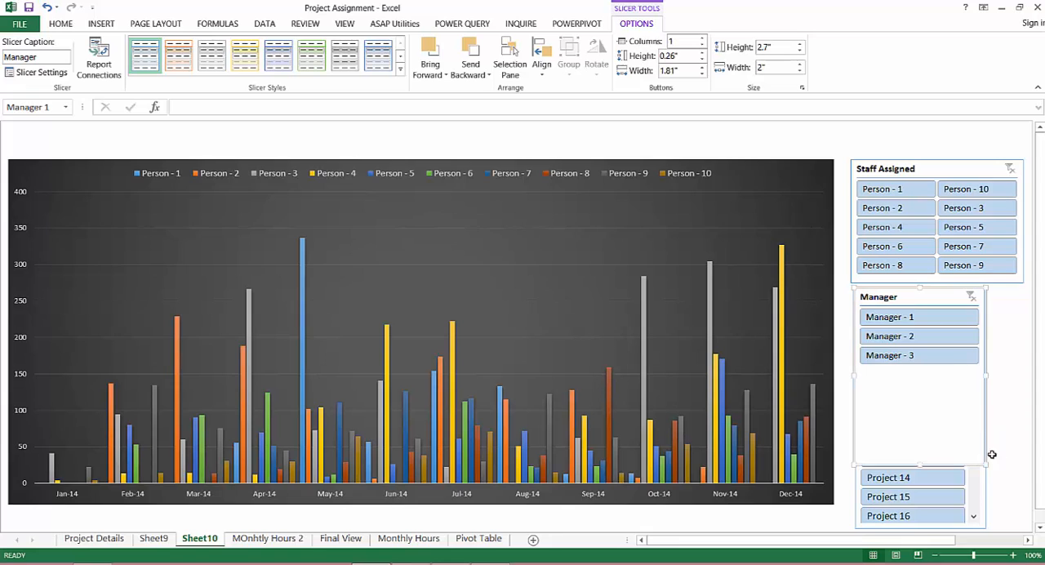
{"action": "left_click_drag", "start_coordinate": [985, 464], "coordinate": [1023, 360]}
{"action": "left_click", "coordinate": [703, 42]}
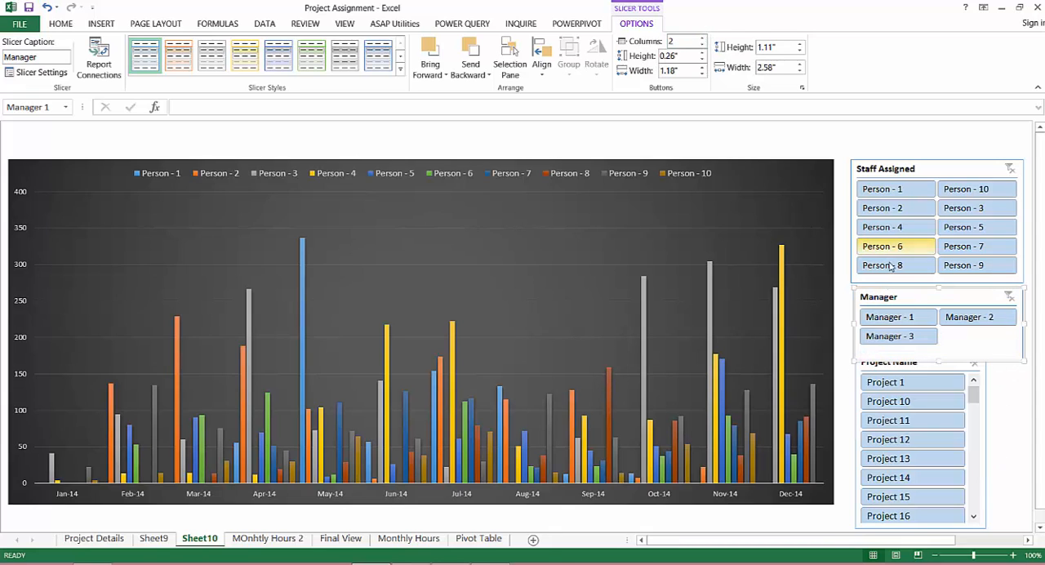
{"action": "left_click_drag", "start_coordinate": [937, 360], "coordinate": [887, 365]}
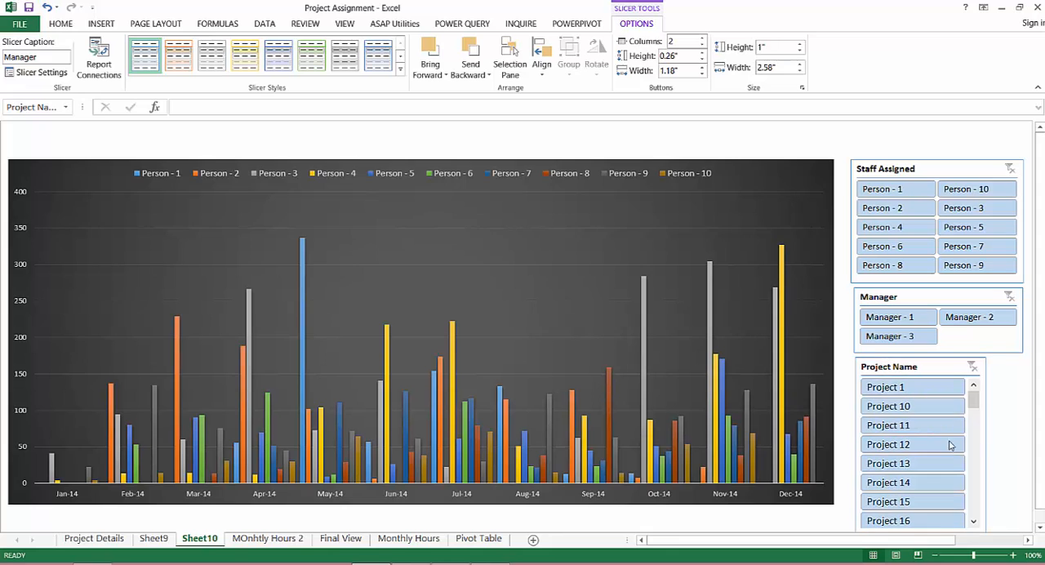
Fit the Project Name slicer under the Manager slicer at about 2.18 by 2.51 inches and arrange its buttons in two columns
{"action": "left_click_drag", "start_coordinate": [989, 359], "coordinate": [982, 389]}
{"action": "left_click_drag", "start_coordinate": [914, 391], "coordinate": [912, 362]}
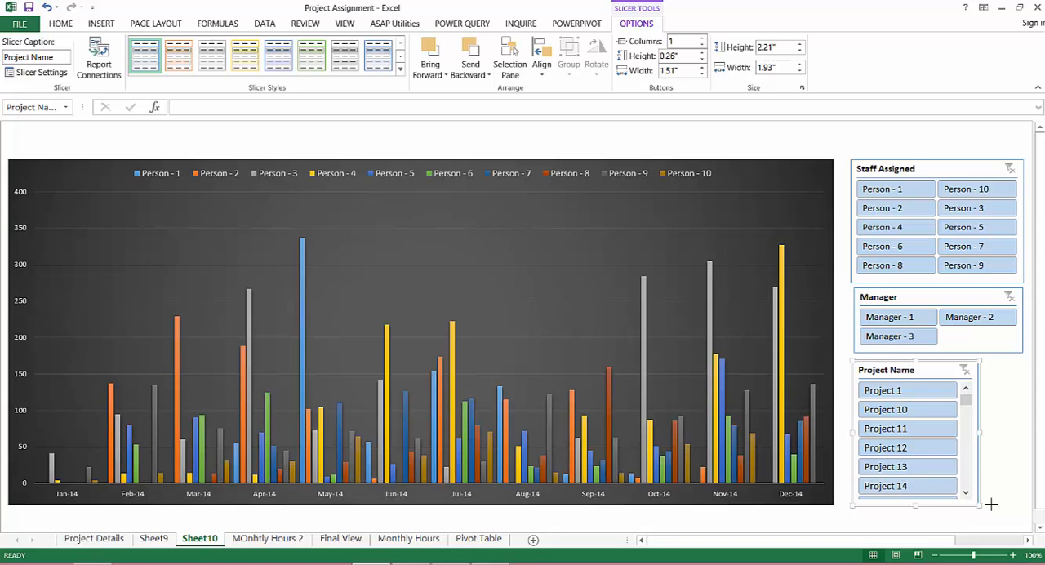
{"action": "left_click_drag", "start_coordinate": [991, 505], "coordinate": [1016, 502]}
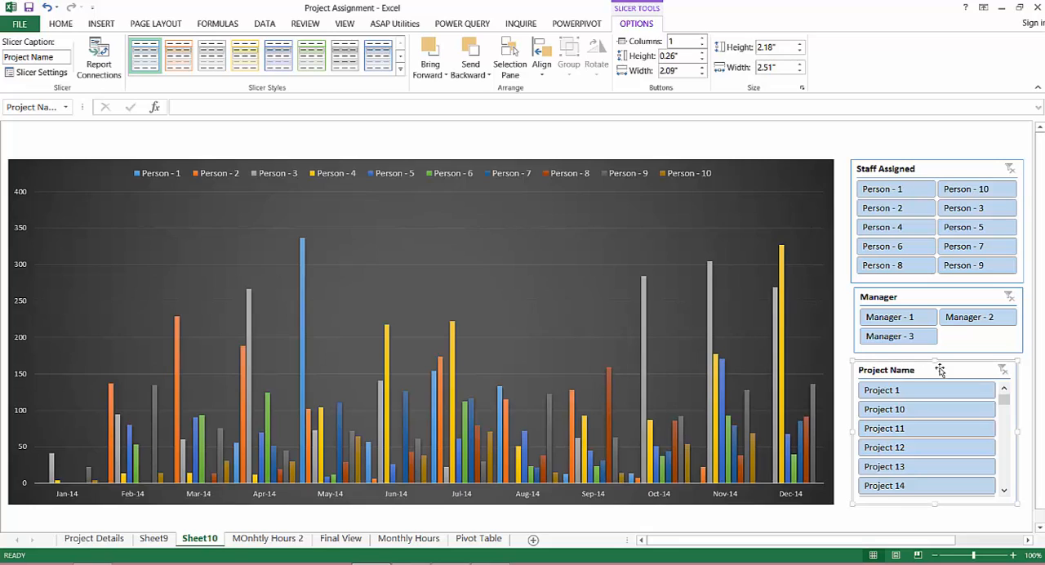
{"action": "left_click", "coordinate": [702, 37]}
Draw a rounded rectangle banner about 0.4 by 15.47 inches above the chart, spanning the chart and the slicers
{"action": "left_click", "coordinate": [772, 142]}
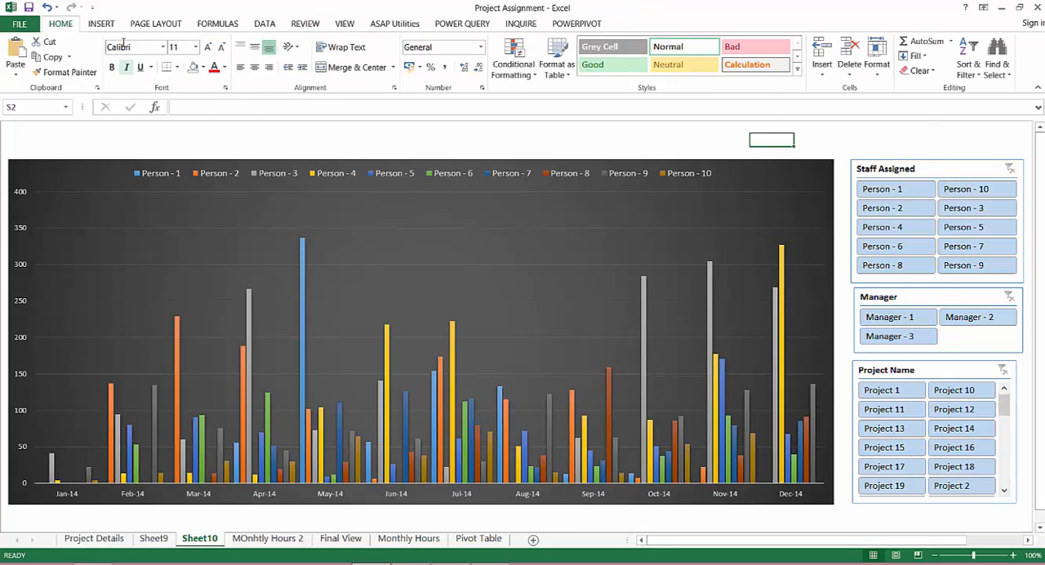
{"action": "left_click", "coordinate": [101, 24]}
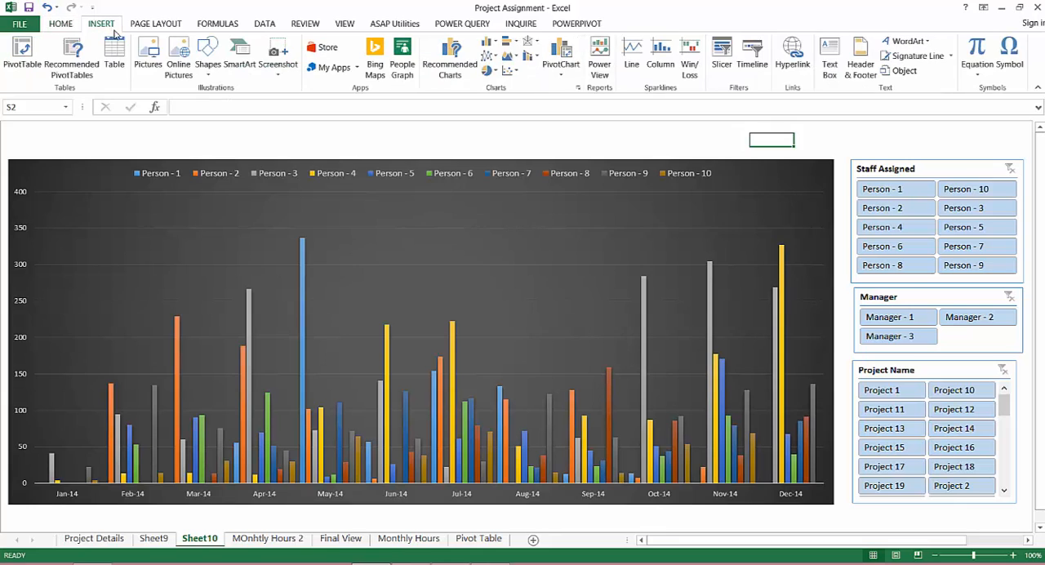
{"action": "left_click", "coordinate": [206, 64]}
{"action": "left_click", "coordinate": [273, 110]}
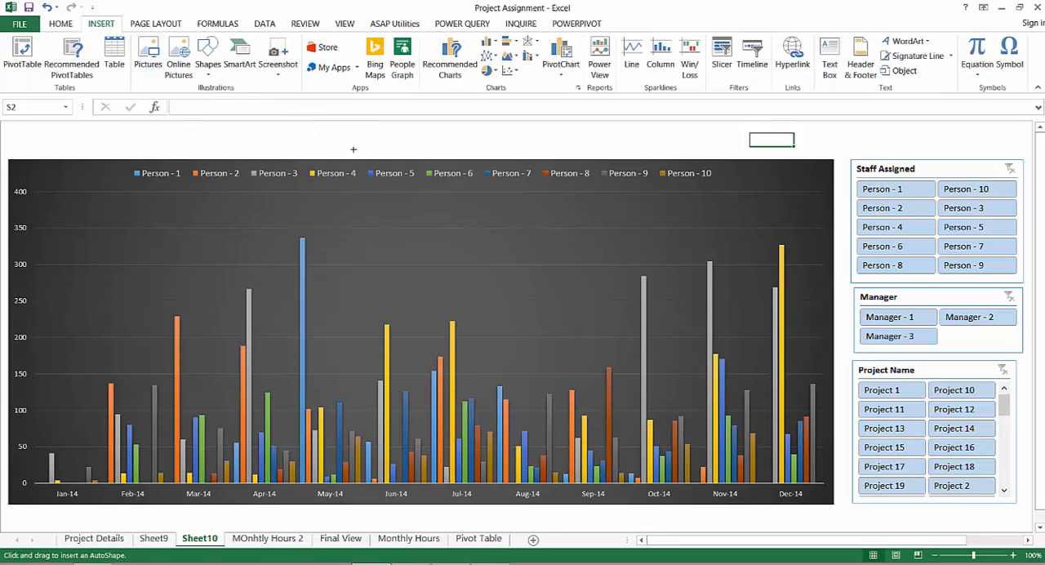
{"action": "mouse_move", "coordinate": [17, 126]}
{"action": "left_mouse_down"}
{"action": "mouse_move", "coordinate": [681, 163]}
{"action": "mouse_move", "coordinate": [917, 142]}
{"action": "mouse_move", "coordinate": [1020, 153]}
{"action": "left_mouse_up"}
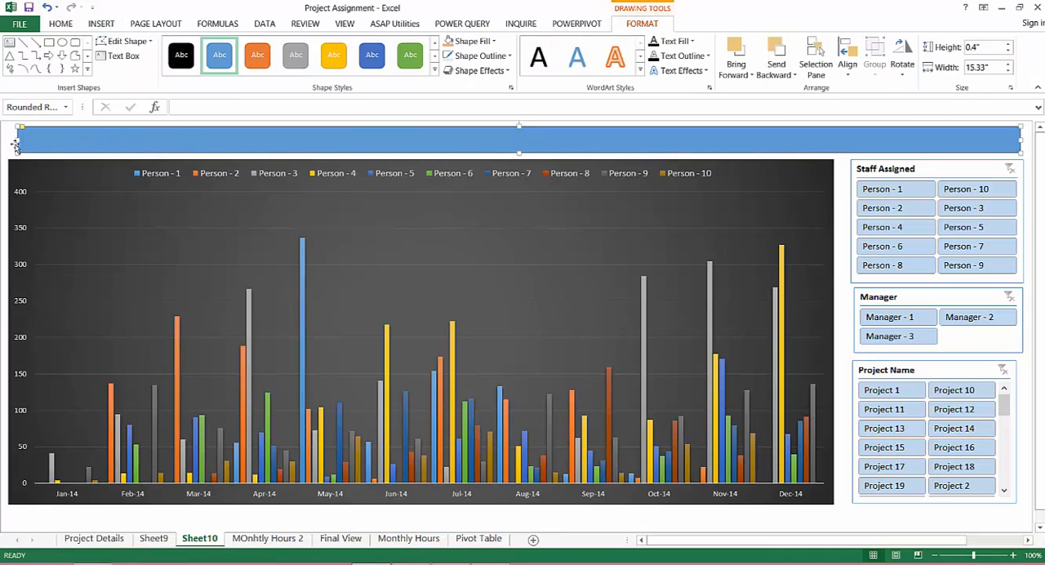
{"action": "left_click_drag", "start_coordinate": [15, 146], "coordinate": [7, 144]}
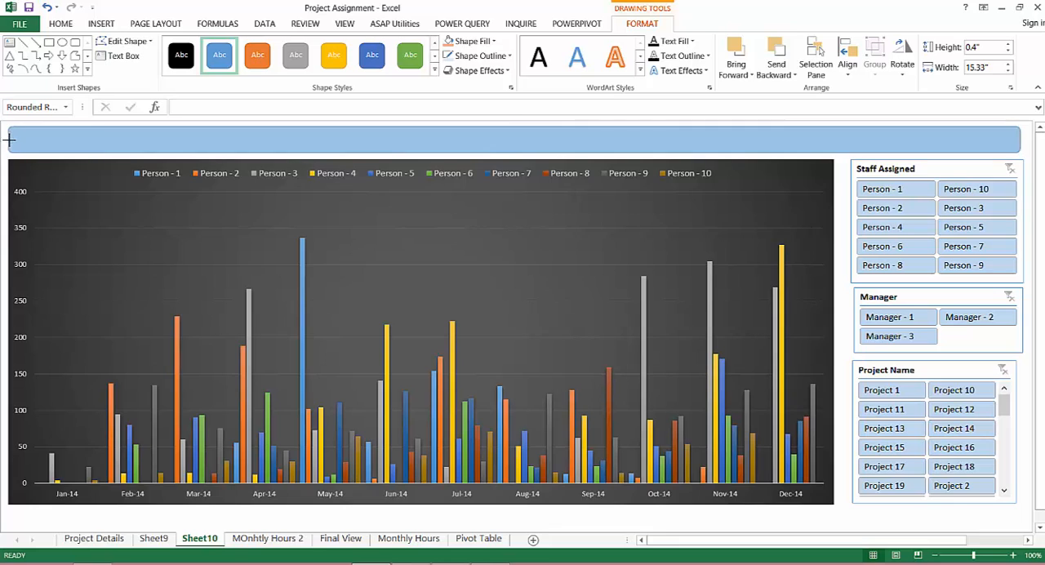
Add the title text "Project Assignment - Monhtly hours view" to the banner shape
{"action": "right_click", "coordinate": [50, 143]}
{"action": "left_click", "coordinate": [93, 221]}
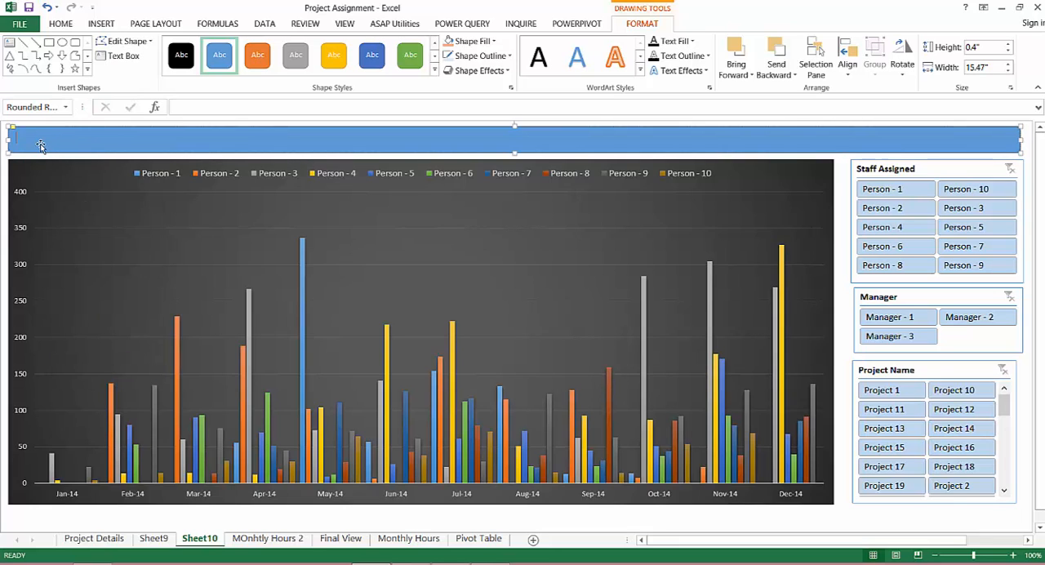
{"action": "type", "text": "Project Assignm"}
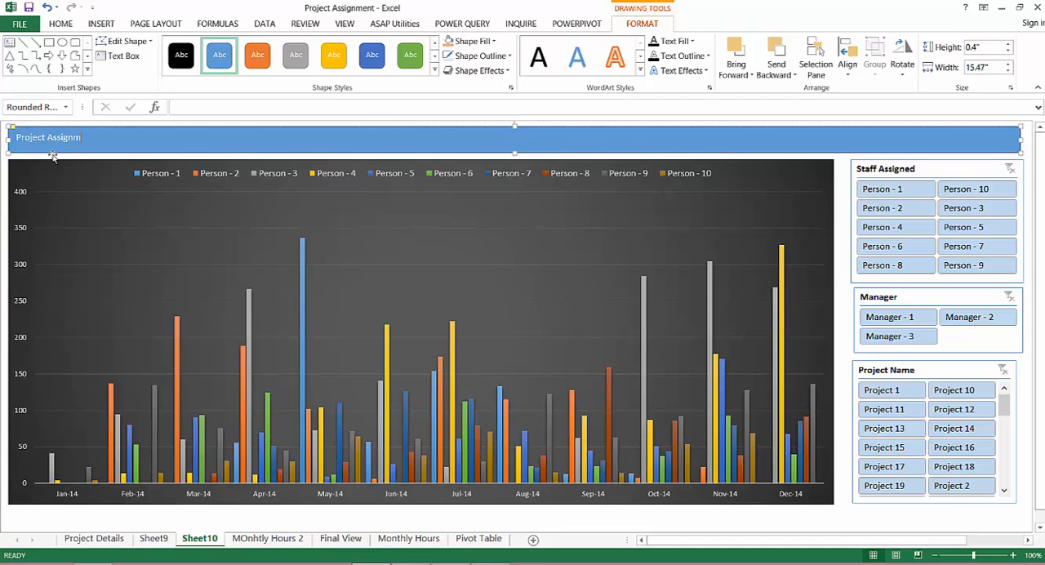
{"action": "type", "text": "ent - Monthly"}
Format the banner's title text at size 18, bold and vertically centred in the shape
{"action": "right_click", "coordinate": [4, 165]}
{"action": "key", "text": "Escape"}
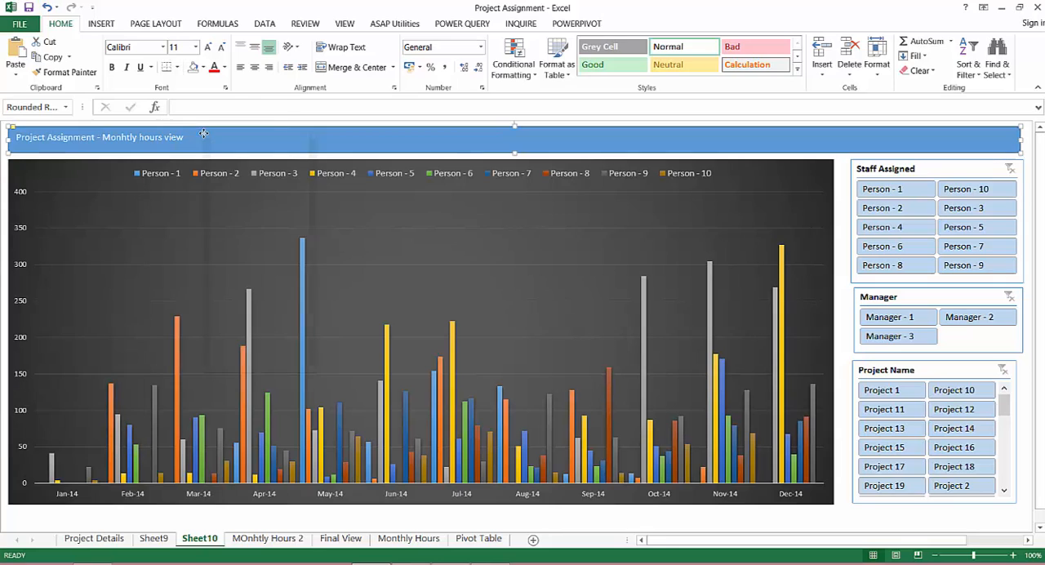
{"action": "right_click", "coordinate": [203, 133]}
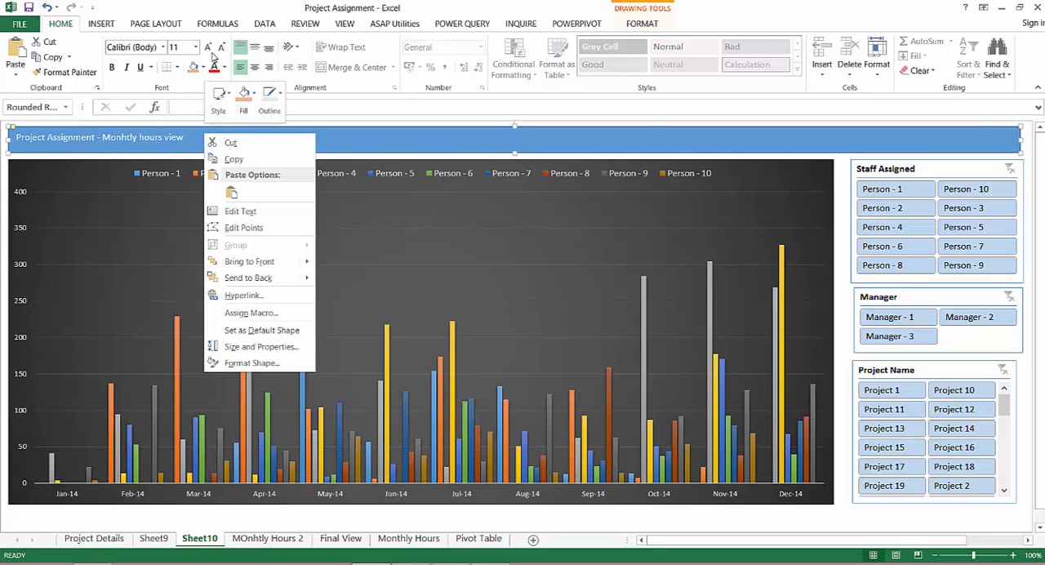
{"action": "left_click", "coordinate": [209, 48]}
{"action": "left_click", "coordinate": [209, 48]}
{"action": "left_click", "coordinate": [209, 48]}
{"action": "left_click", "coordinate": [209, 49]}
{"action": "left_click", "coordinate": [209, 48]}
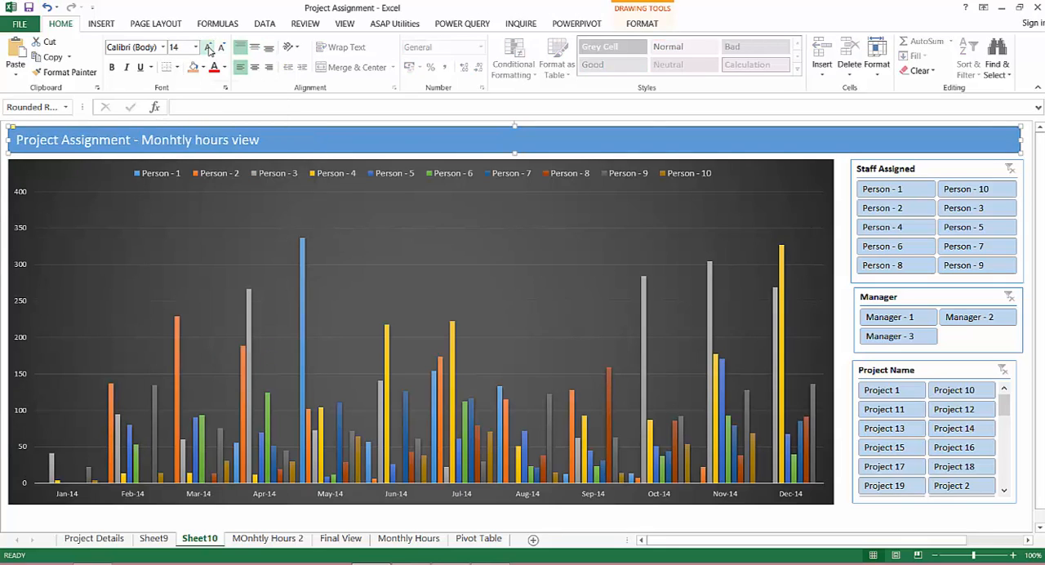
{"action": "left_click", "coordinate": [209, 48]}
{"action": "left_click", "coordinate": [111, 67]}
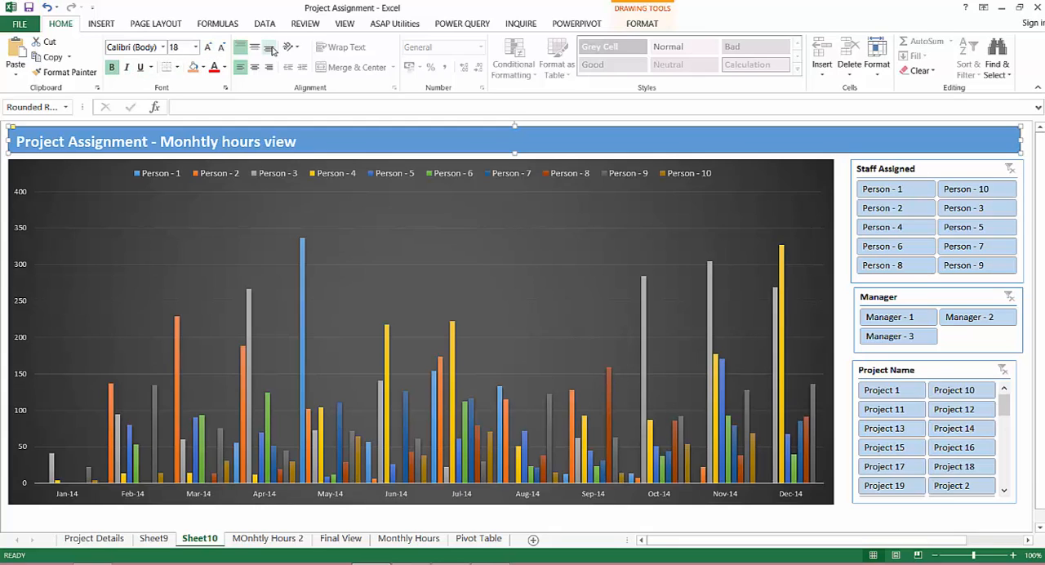
{"action": "left_click", "coordinate": [255, 47]}
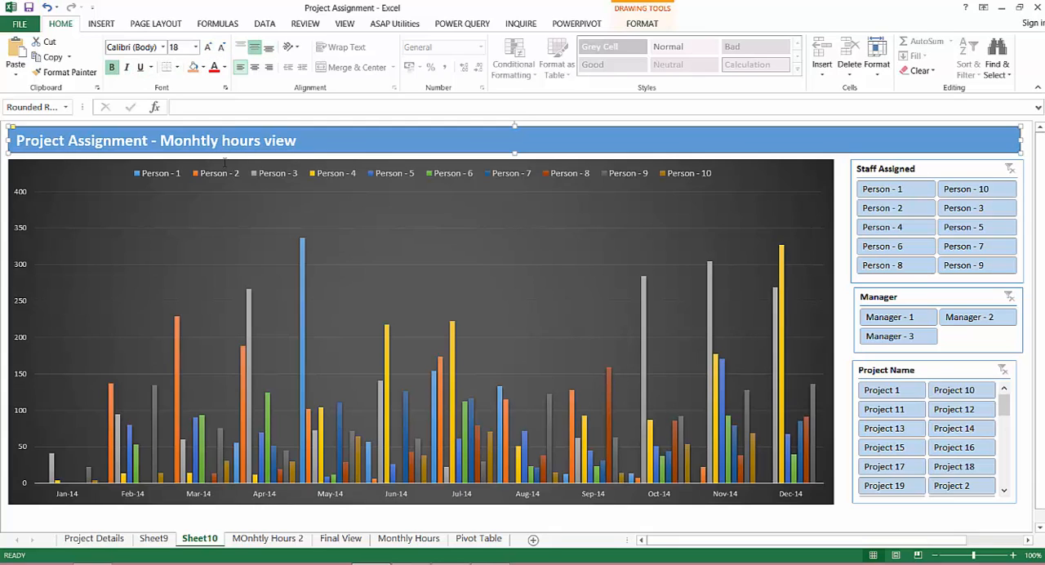
{"action": "left_click", "coordinate": [40, 514]}
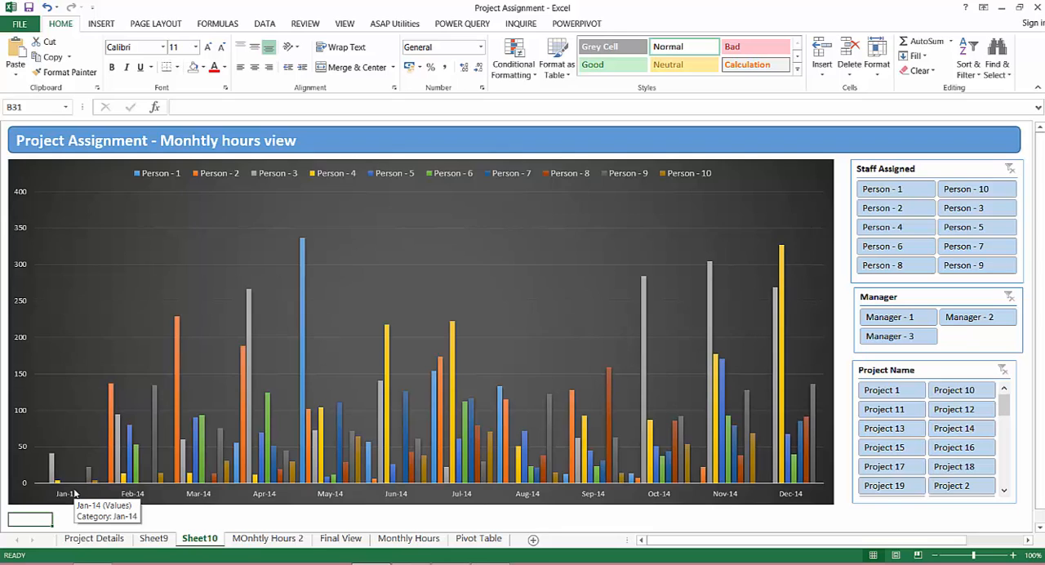
{"action": "key", "text": "Down"}
{"action": "key", "text": "ctrl+shift+Down"}
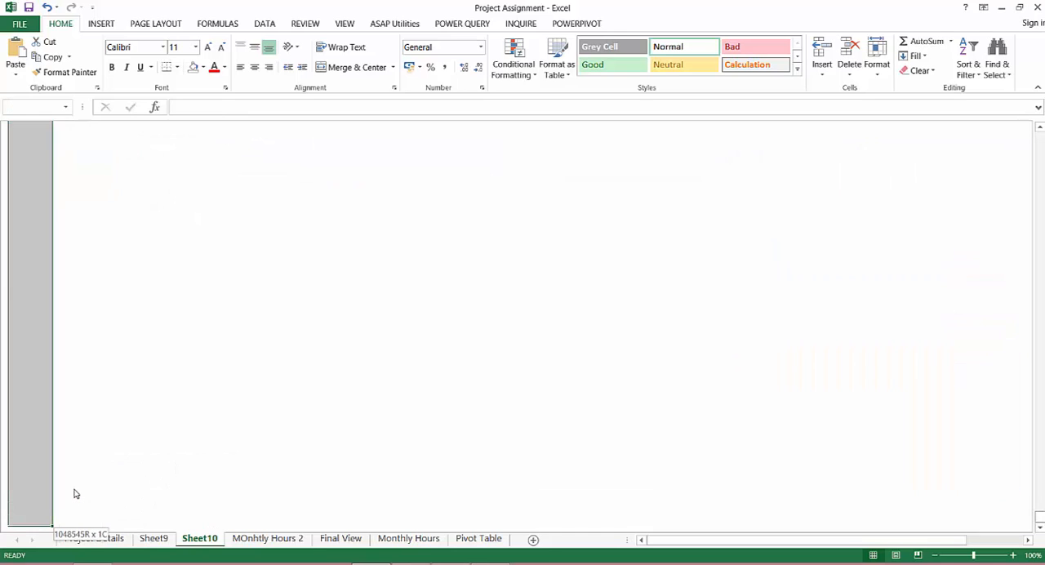
{"action": "key", "text": "ctrl+shift+Up"}
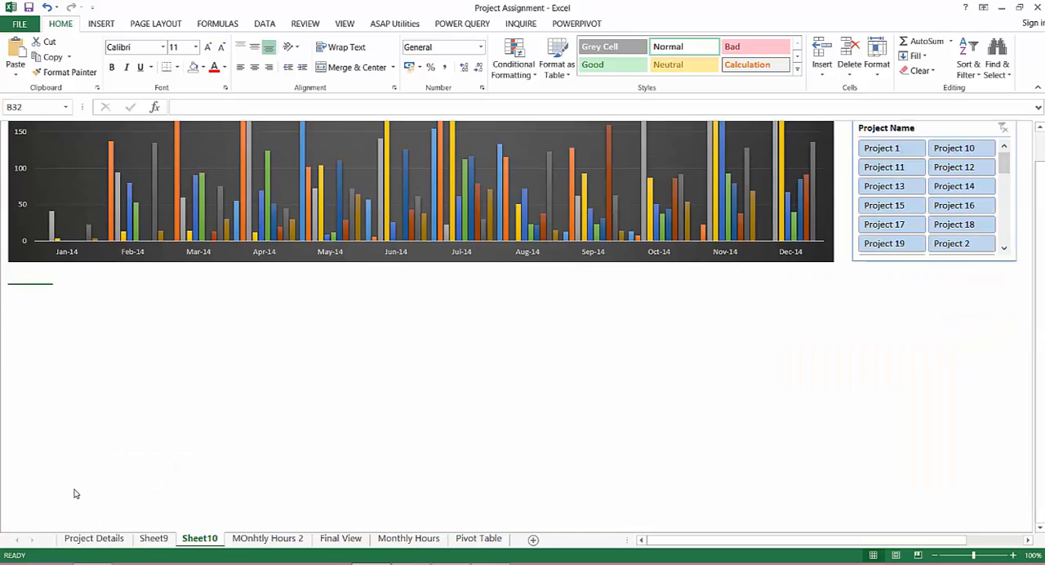
{"action": "key", "text": "Up"}
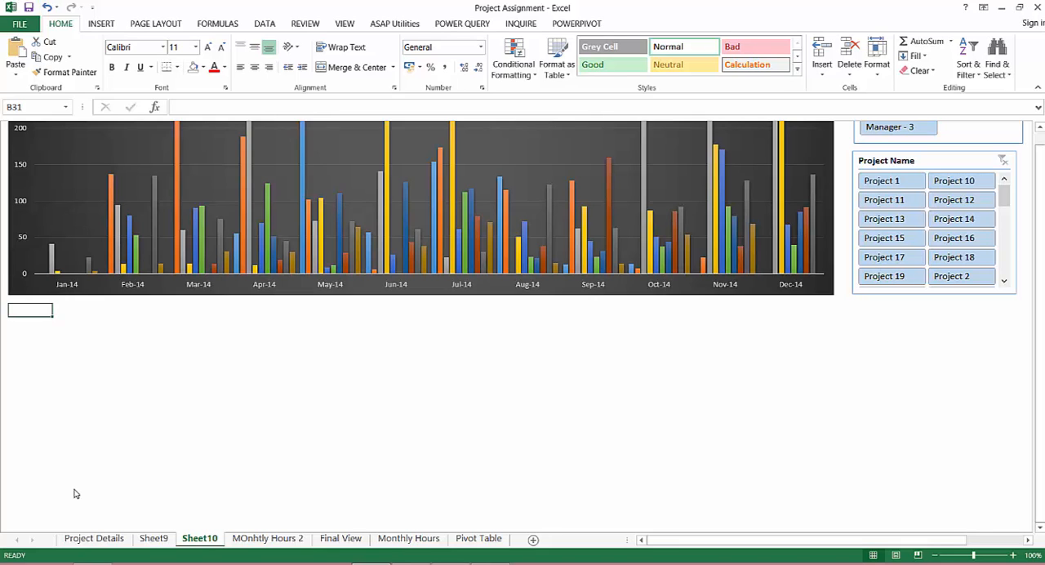
Show the row and column headings on the dashboard sheet
{"action": "left_click", "coordinate": [345, 25]}
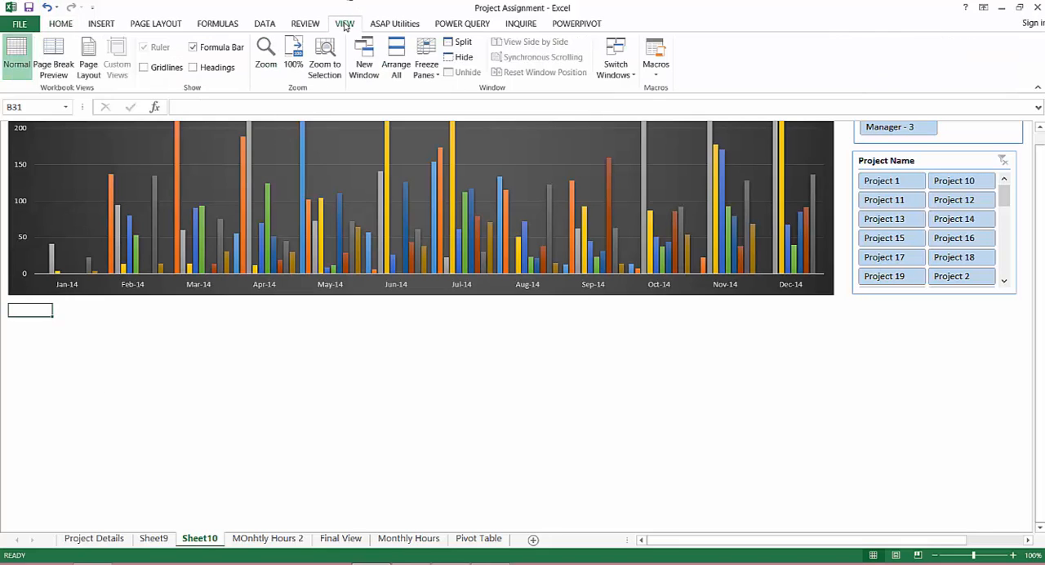
{"action": "left_click", "coordinate": [211, 71]}
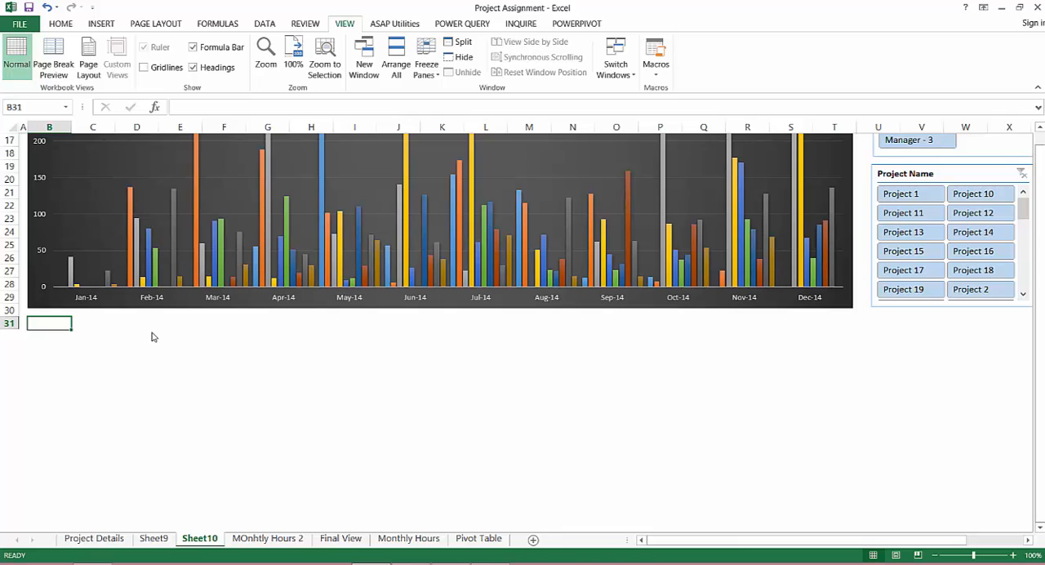
{"action": "scroll", "coordinate": [603, 423], "scroll_direction": "up", "scroll_amount": 5}
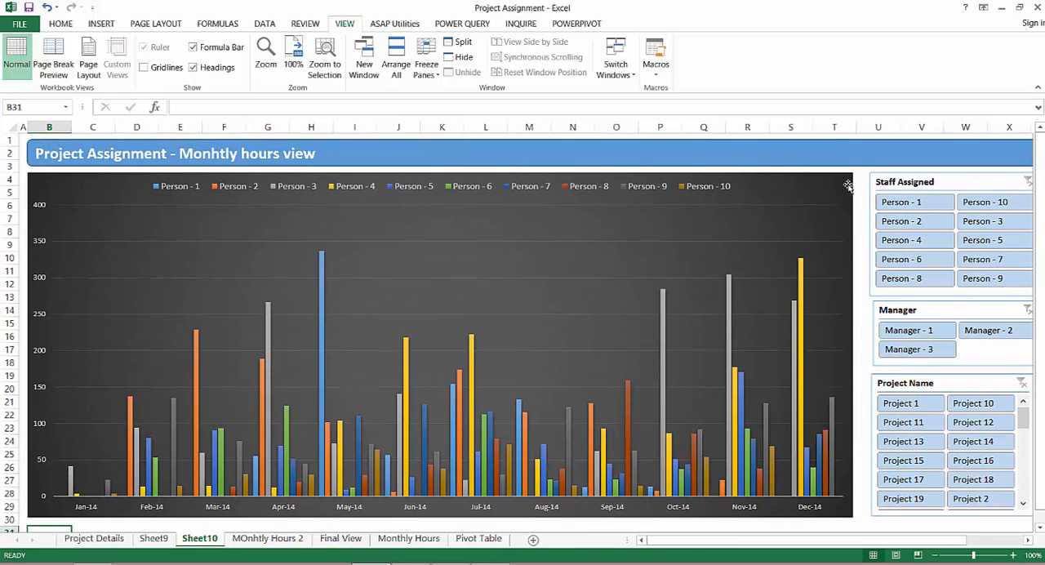
{"action": "left_click", "coordinate": [861, 210]}
{"action": "right_click", "coordinate": [861, 210]}
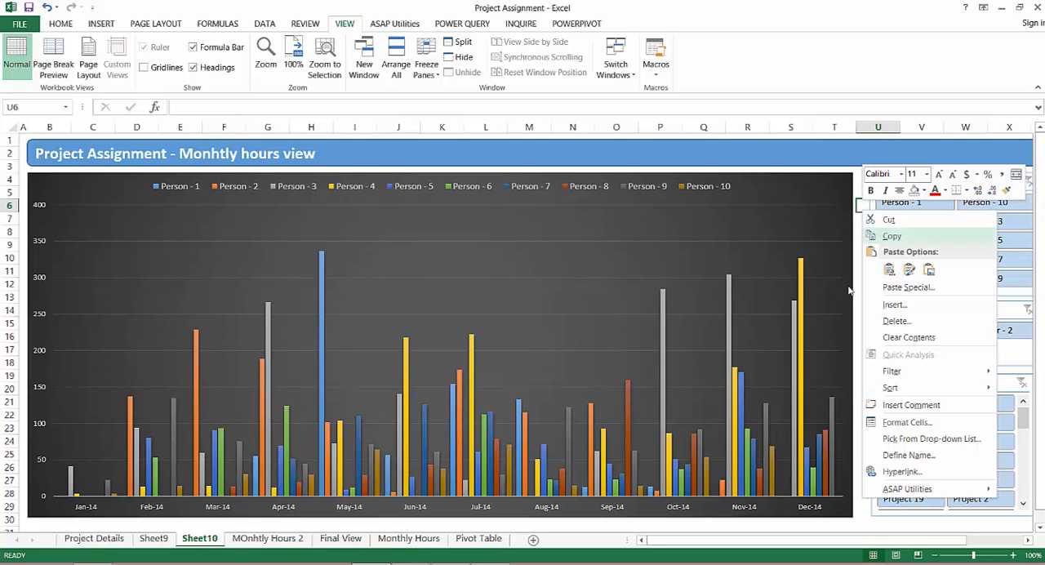
{"action": "left_click", "coordinate": [845, 523]}
{"action": "right_click", "coordinate": [845, 522]}
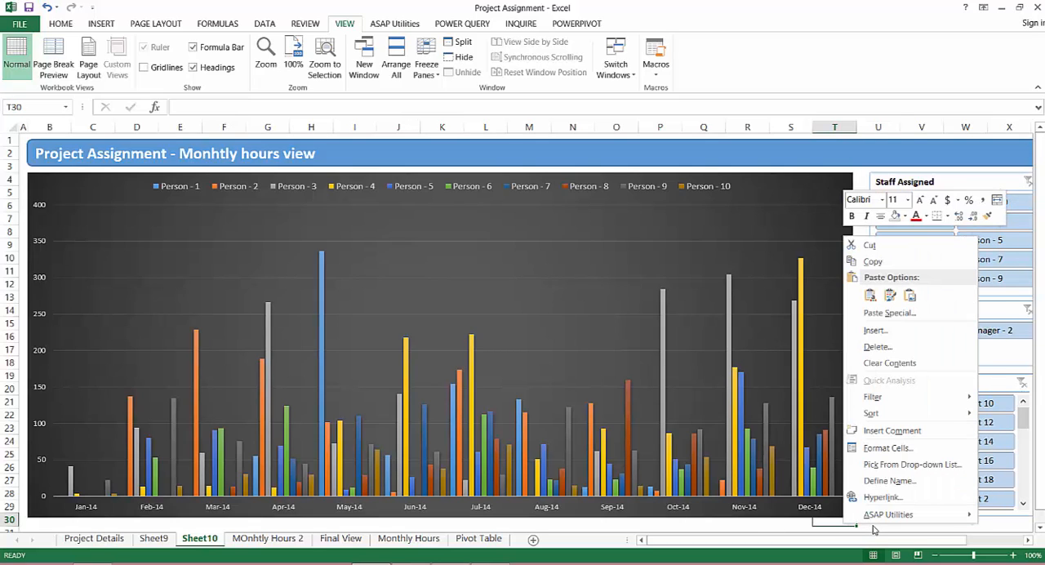
{"action": "left_click", "coordinate": [816, 522]}
{"action": "key", "text": "Right"}
{"action": "key", "text": "Right"}
{"action": "key", "text": "Right"}
{"action": "key", "text": "Right"}
{"action": "key", "text": "Right"}
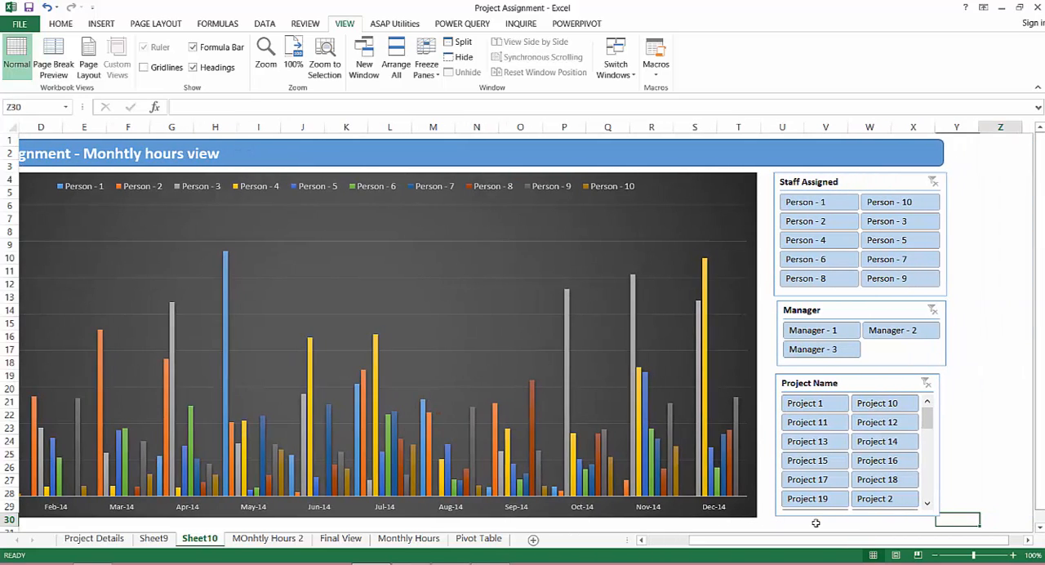
{"action": "key", "text": "ctrl+shift+Right"}
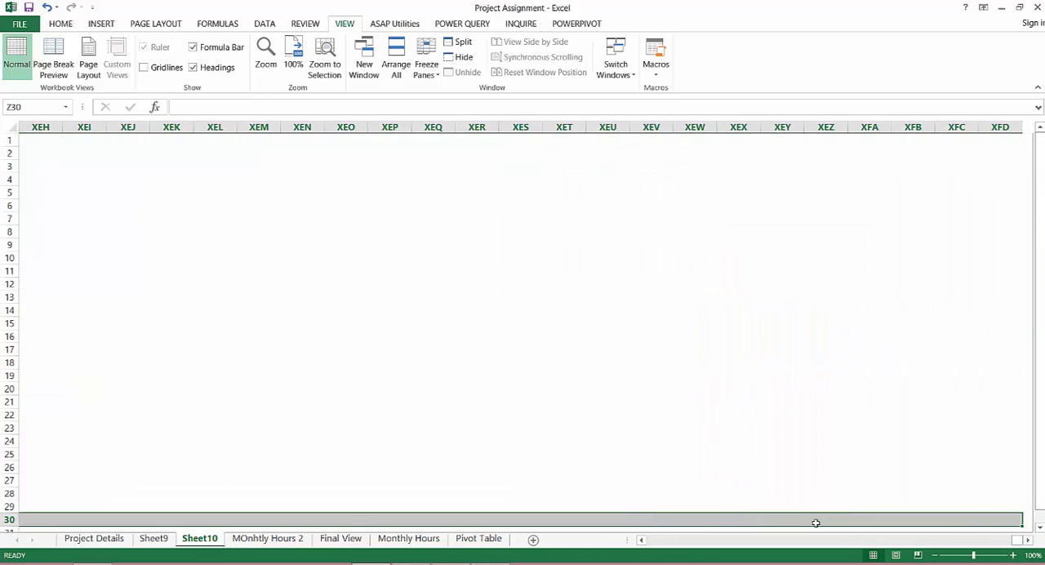
{"action": "key", "text": "ctrl+0"}
{"action": "key", "text": "Home"}
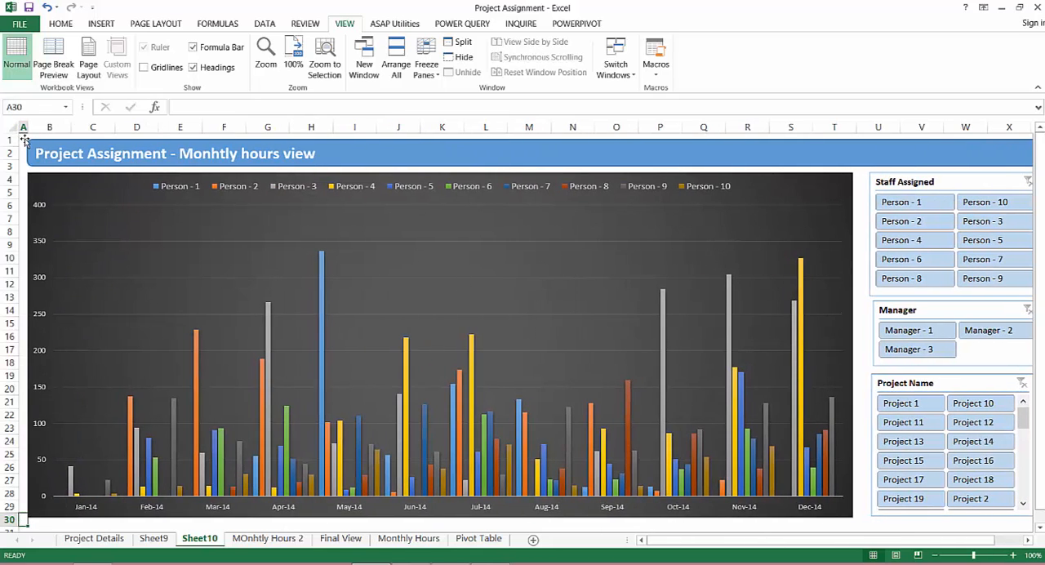
Select the range A1:Y30 behind the banner, chart and slicers
{"action": "right_click", "coordinate": [22, 138]}
{"action": "left_click", "coordinate": [187, 185]}
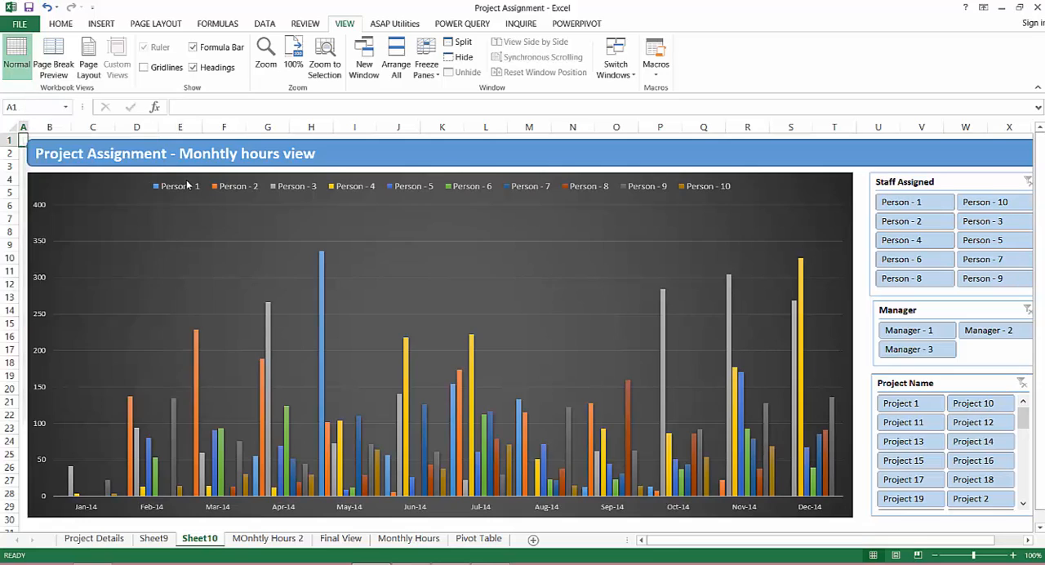
{"action": "key", "text": "shift+Down"}
{"action": "key", "text": "shift+Down"}
{"action": "key", "text": "shift+Down"}
{"action": "key", "text": "shift+Down"}
{"action": "key", "text": "shift+Down"}
{"action": "key", "text": "shift+Down"}
{"action": "key", "text": "shift+Down"}
{"action": "key", "text": "shift+Down"}
{"action": "key", "text": "shift+Down"}
{"action": "key", "text": "shift+Down"}
{"action": "key", "text": "shift+Down"}
{"action": "key", "text": "shift+Down"}
{"action": "key", "text": "shift+Down"}
{"action": "key", "text": "shift+Down"}
{"action": "key", "text": "shift+Down"}
{"action": "key", "text": "shift+Down"}
{"action": "key", "text": "shift+Down"}
{"action": "key", "text": "shift+Down"}
{"action": "key", "text": "shift+Down"}
{"action": "key", "text": "shift+Down"}
{"action": "key", "text": "shift+Down"}
{"action": "key", "text": "shift+Down"}
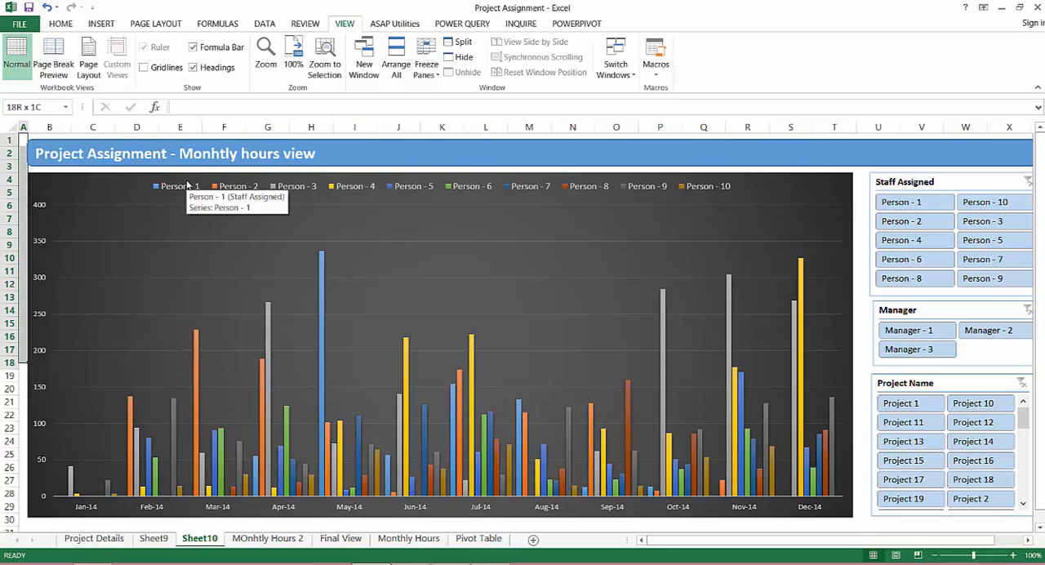
{"action": "key", "text": "shift+Right"}
{"action": "key", "text": "shift+Right"}
{"action": "key", "text": "shift+Right"}
{"action": "key", "text": "shift+Right"}
{"action": "key", "text": "shift+Right"}
{"action": "key", "text": "shift+Right"}
{"action": "key", "text": "shift+Right"}
{"action": "key", "text": "shift+Right"}
{"action": "key", "text": "shift+Right"}
{"action": "key", "text": "shift+Right"}
{"action": "key", "text": "shift+Right"}
{"action": "key", "text": "shift+Right"}
{"action": "key", "text": "shift+Right"}
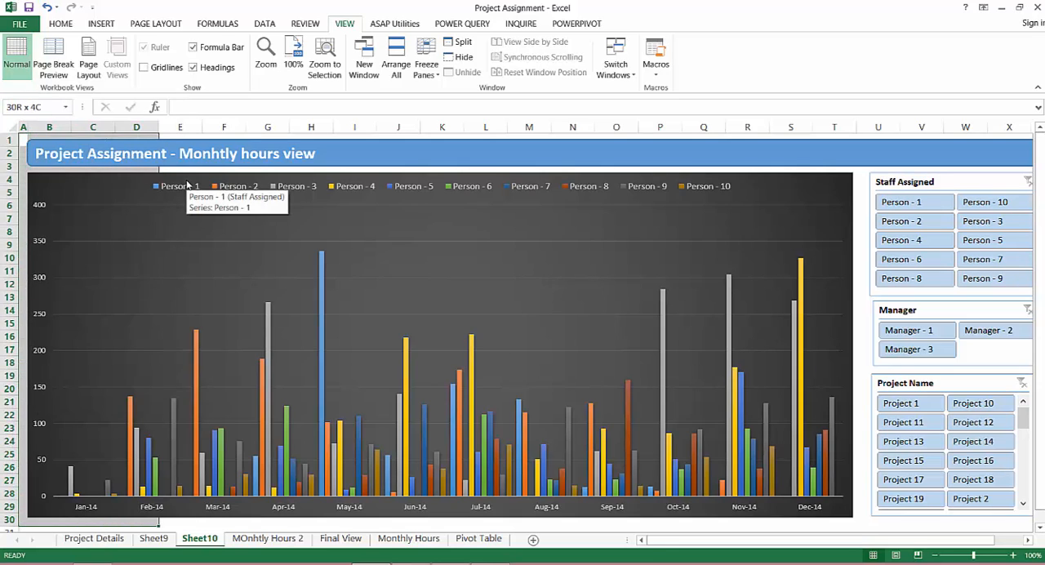
{"action": "key", "text": "shift+Right"}
{"action": "key", "text": "shift+Right"}
{"action": "key", "text": "shift+Right"}
{"action": "key", "text": "shift+Right"}
{"action": "key", "text": "shift+Right"}
{"action": "key", "text": "shift+Right"}
{"action": "key", "text": "shift+Right"}
{"action": "key", "text": "shift+Right"}
{"action": "key", "text": "shift+Right"}
{"action": "key", "text": "shift+Right"}
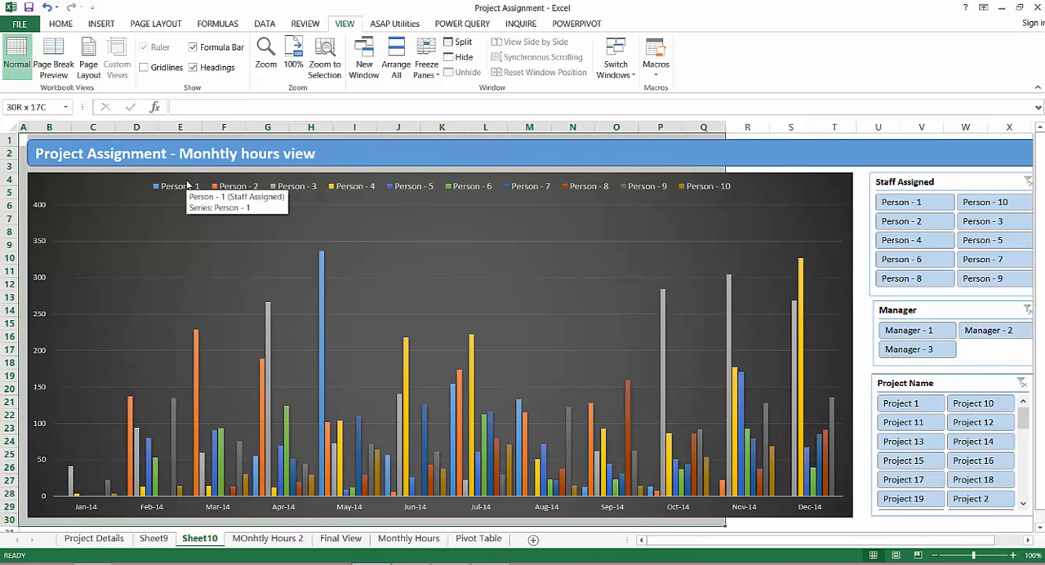
{"action": "key", "text": "shift+Right"}
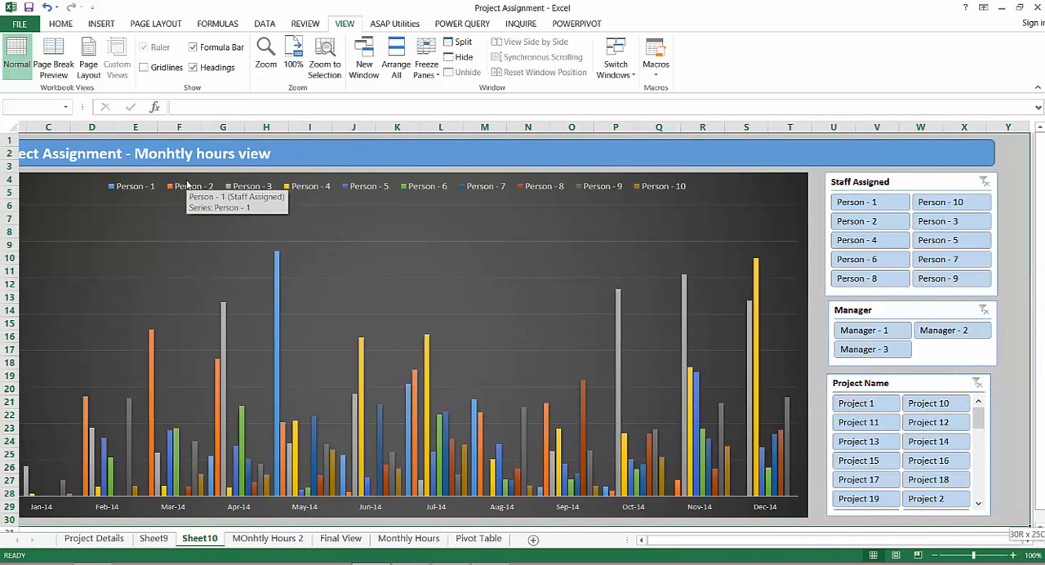
Duplicate the Check Cell style as "Grey Cell 2" with a grey fill and no borders
{"action": "left_click", "coordinate": [61, 23]}
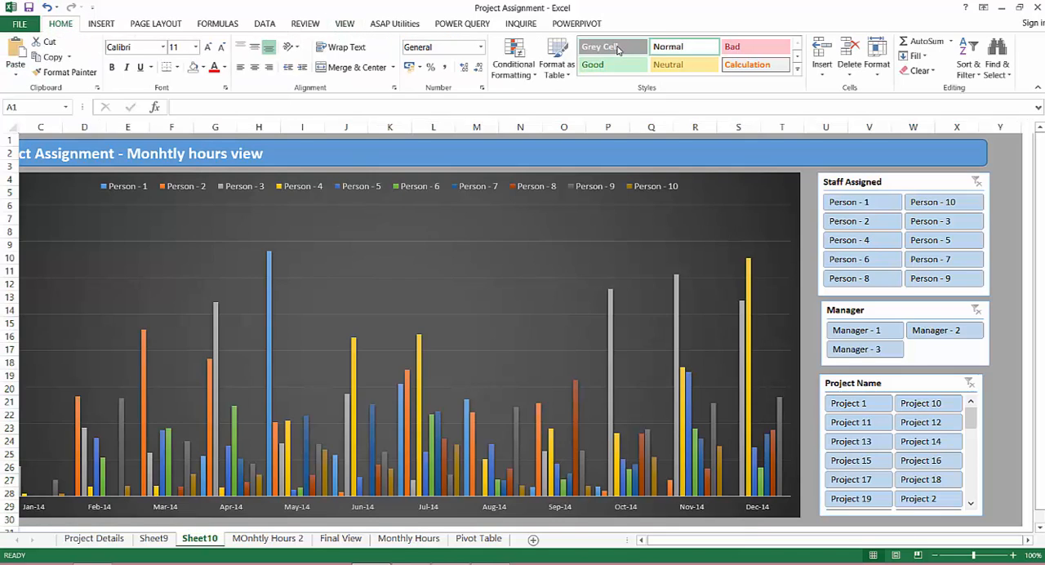
{"action": "left_click", "coordinate": [797, 70]}
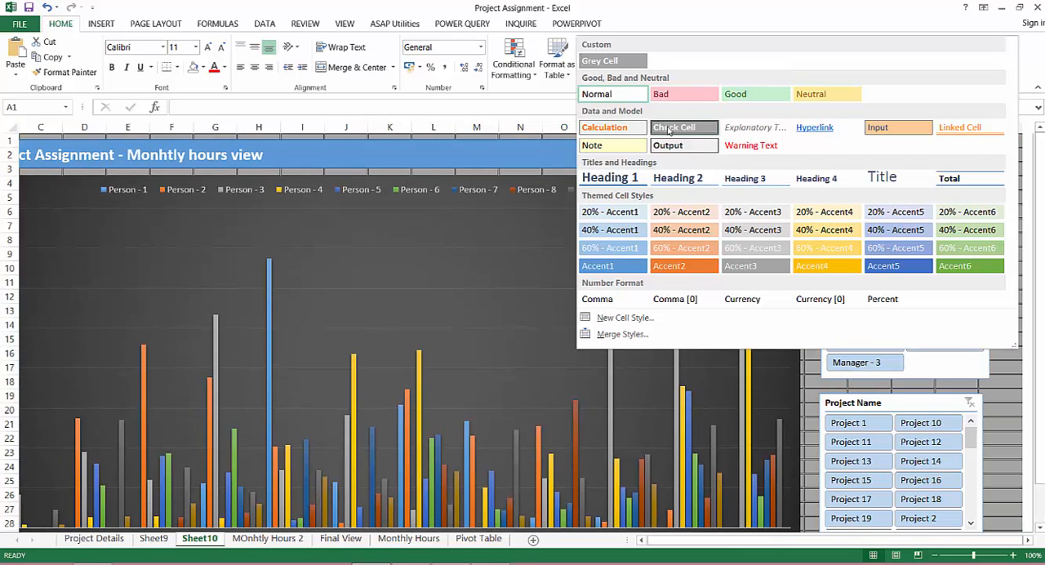
{"action": "right_click", "coordinate": [670, 129]}
{"action": "left_click", "coordinate": [706, 168]}
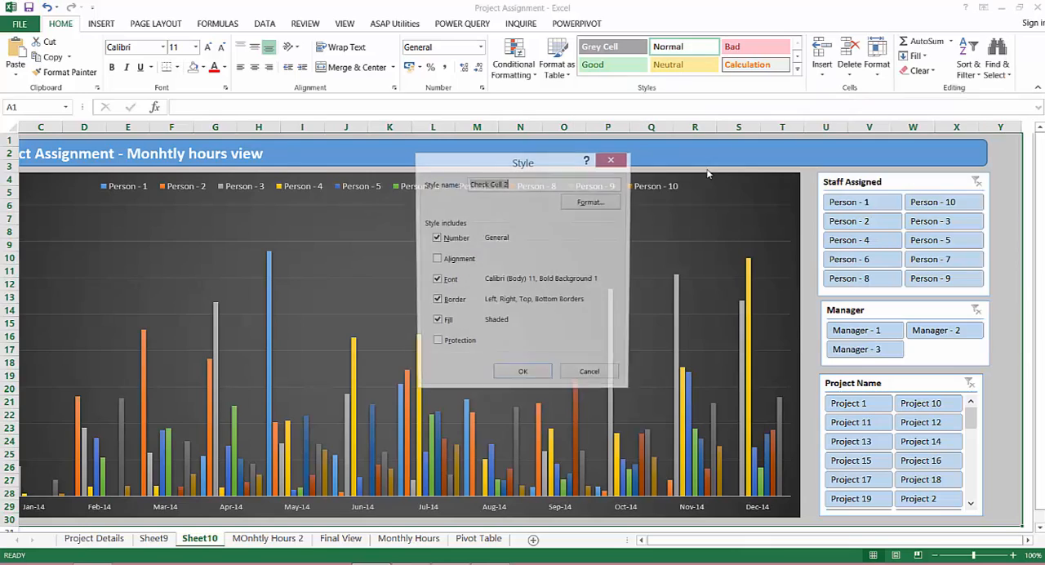
{"action": "type", "text": "Grey"}
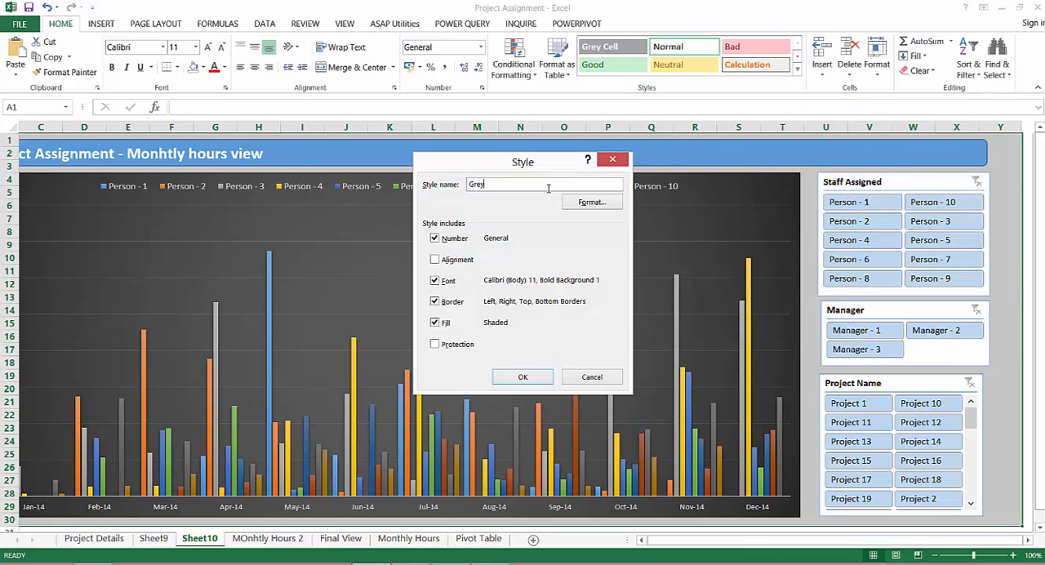
{"action": "type", "text": " Cell 2"}
{"action": "left_click", "coordinate": [591, 201]}
{"action": "left_click", "coordinate": [504, 142]}
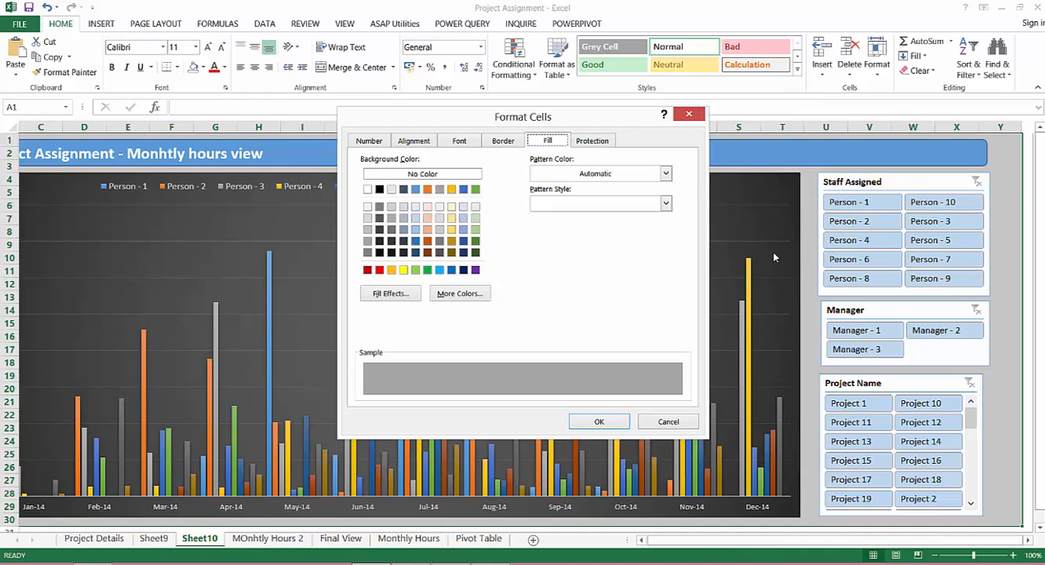
{"action": "left_click", "coordinate": [611, 426]}
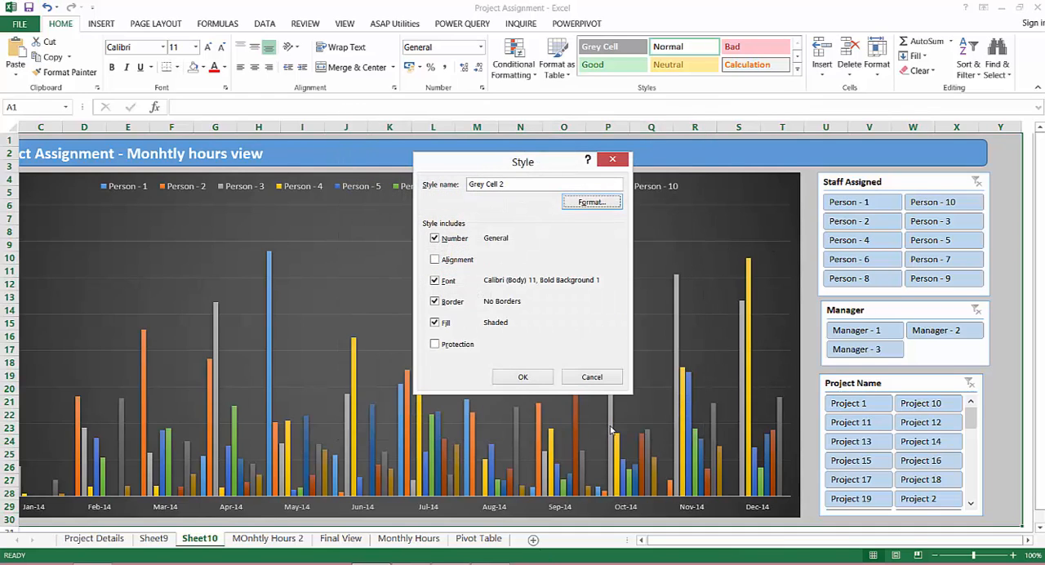
{"action": "left_click", "coordinate": [523, 377]}
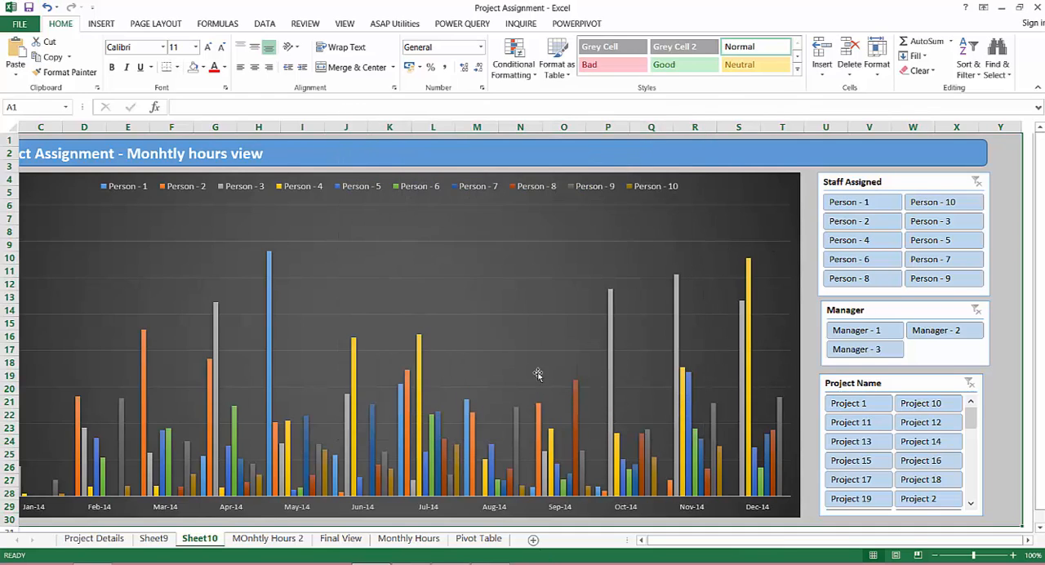
Apply the Grey Cell 2 style to the range A1:Y30 and hide the row and column headings
{"action": "left_click", "coordinate": [669, 49]}
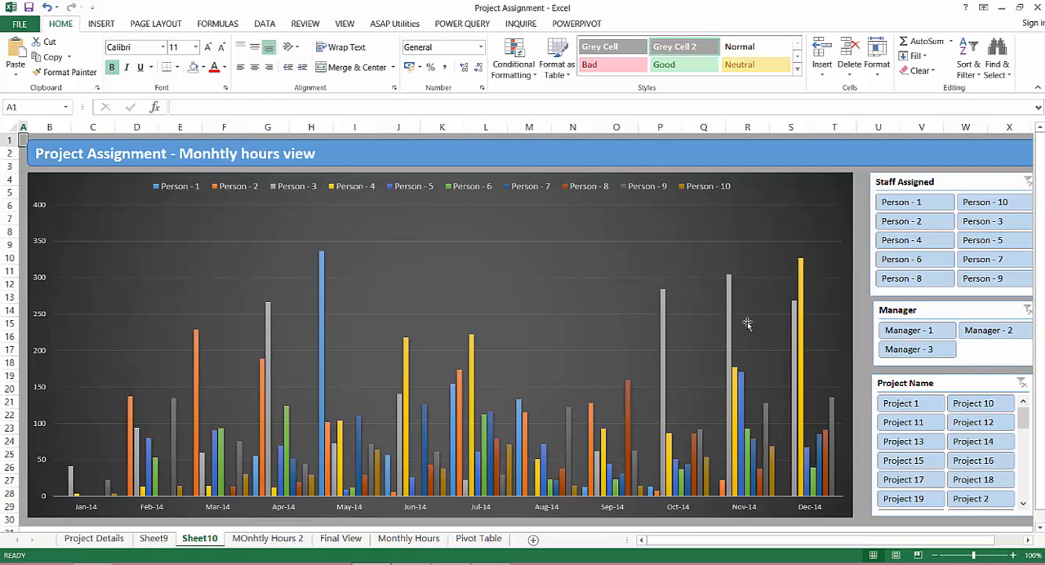
{"action": "left_click", "coordinate": [343, 23]}
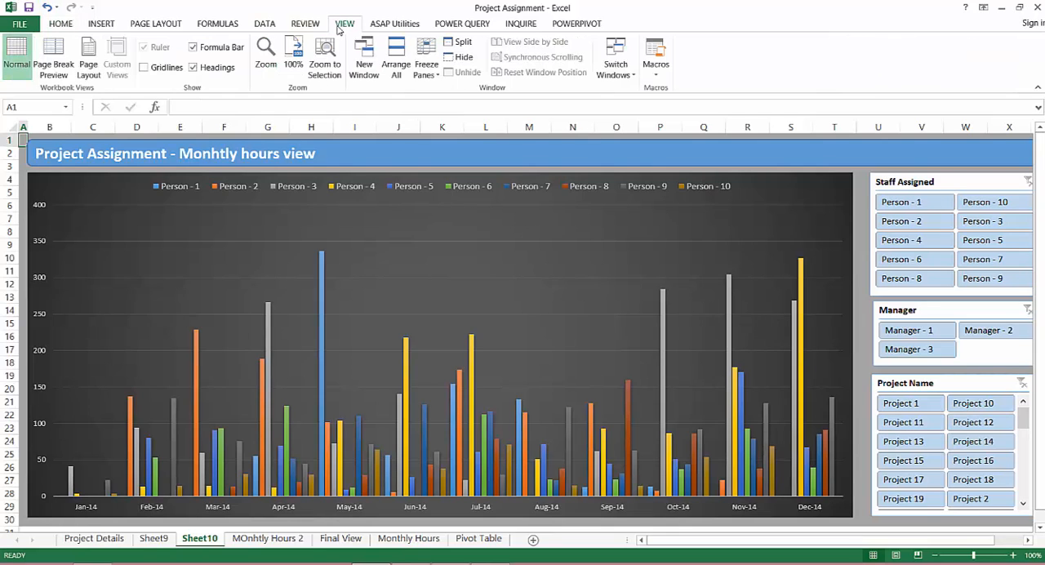
{"action": "left_click", "coordinate": [205, 70]}
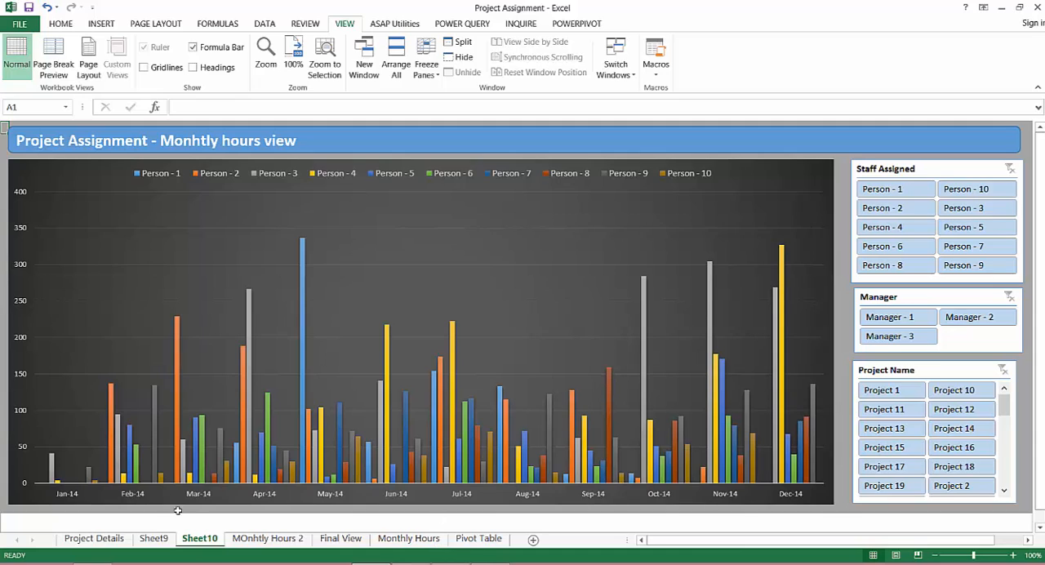
Rename the Sheet10 dashboard sheet as "Monthly Hours Chart"
{"action": "double_click", "coordinate": [202, 542]}
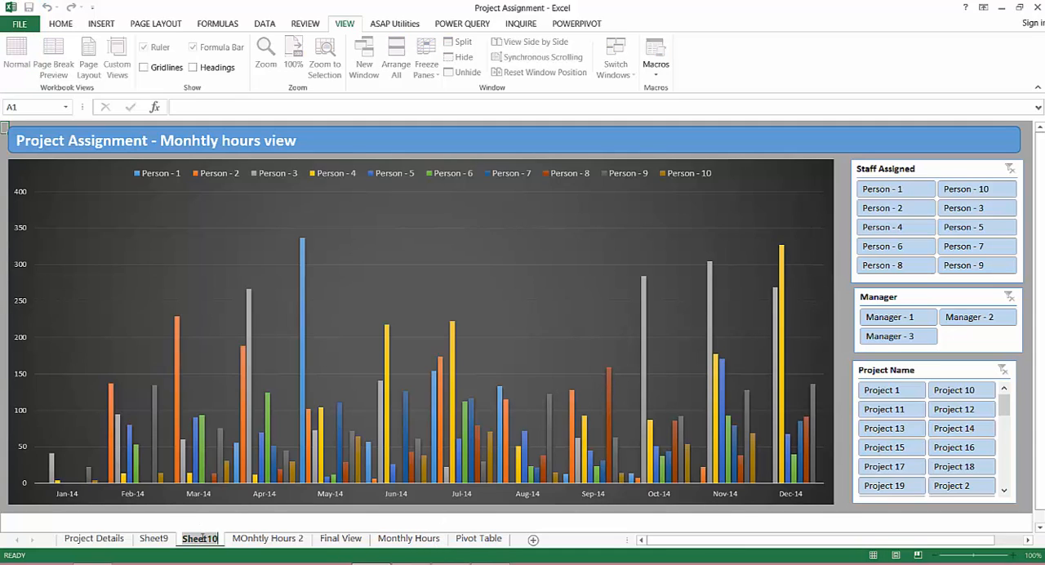
{"action": "type", "text": "Monthly"}
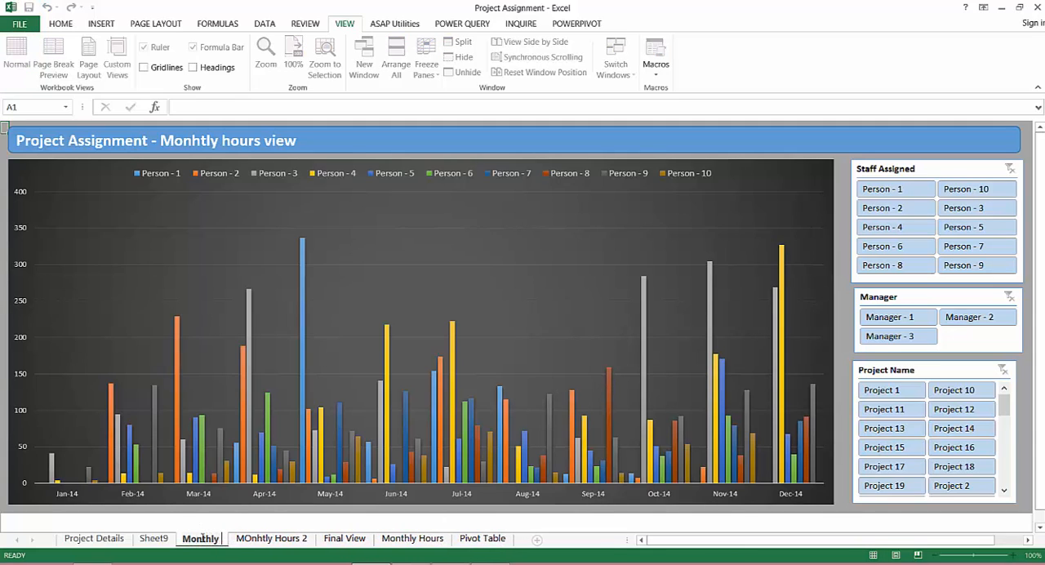
{"action": "type", "text": " Hou"}
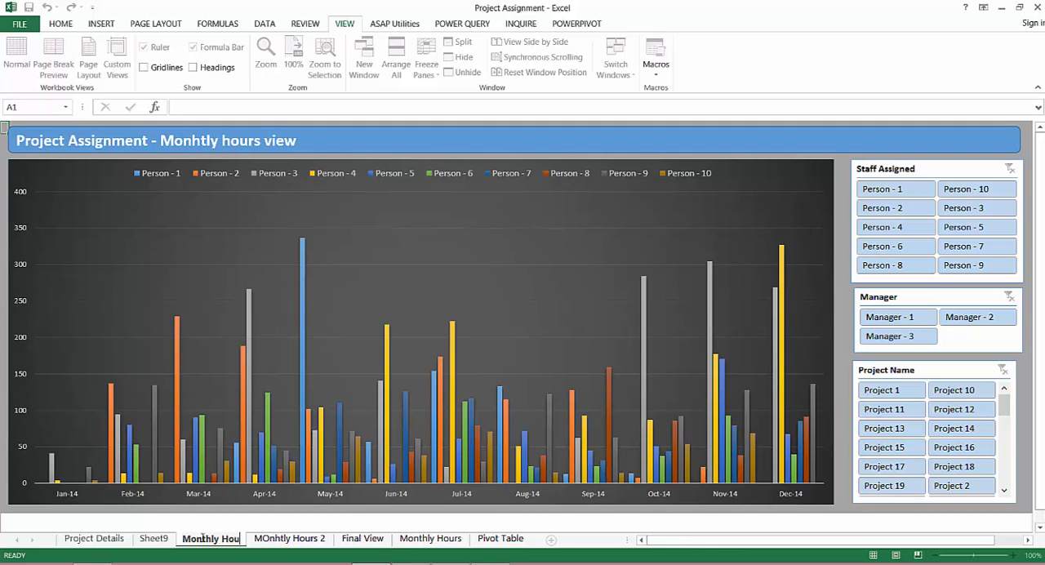
{"action": "type", "text": "rs"}
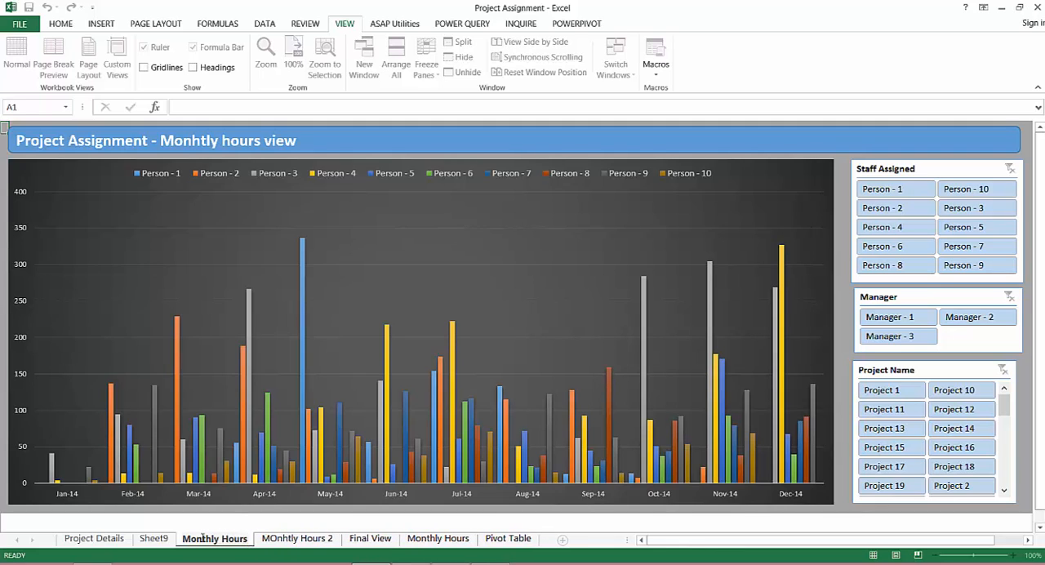
{"action": "key", "text": "Return"}
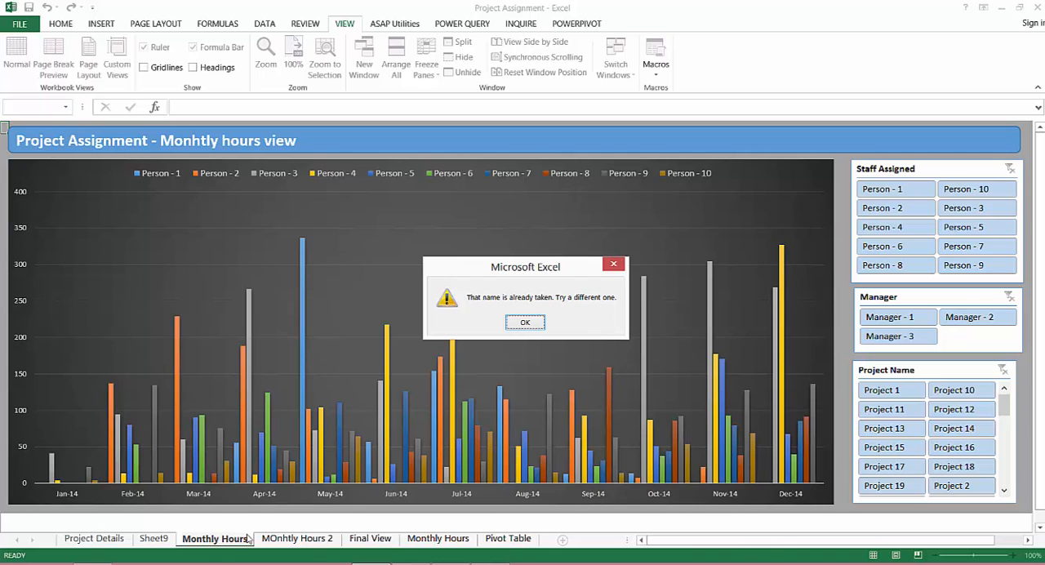
{"action": "left_click", "coordinate": [523, 323]}
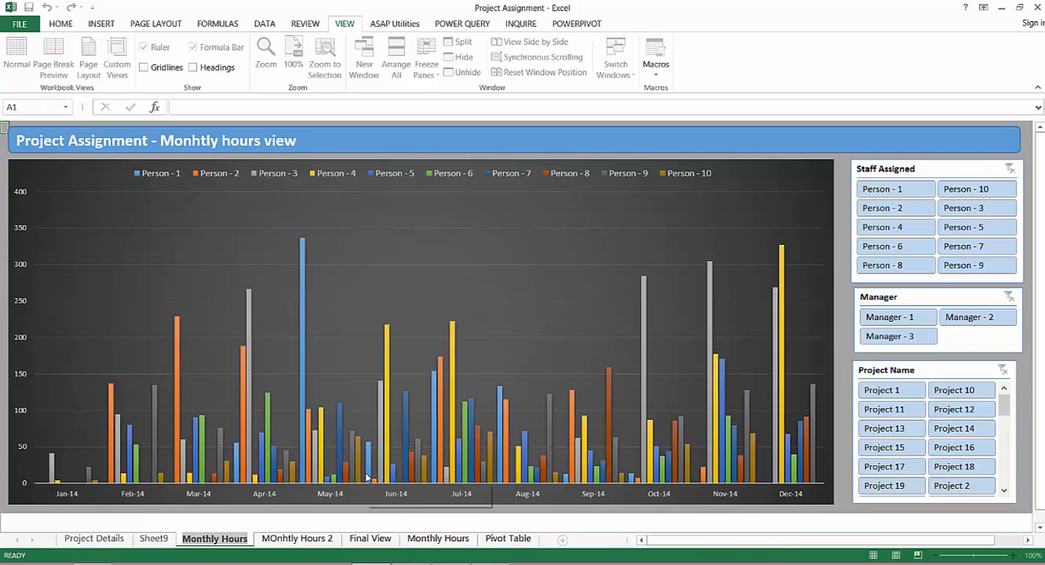
{"action": "type", "text": "2"}
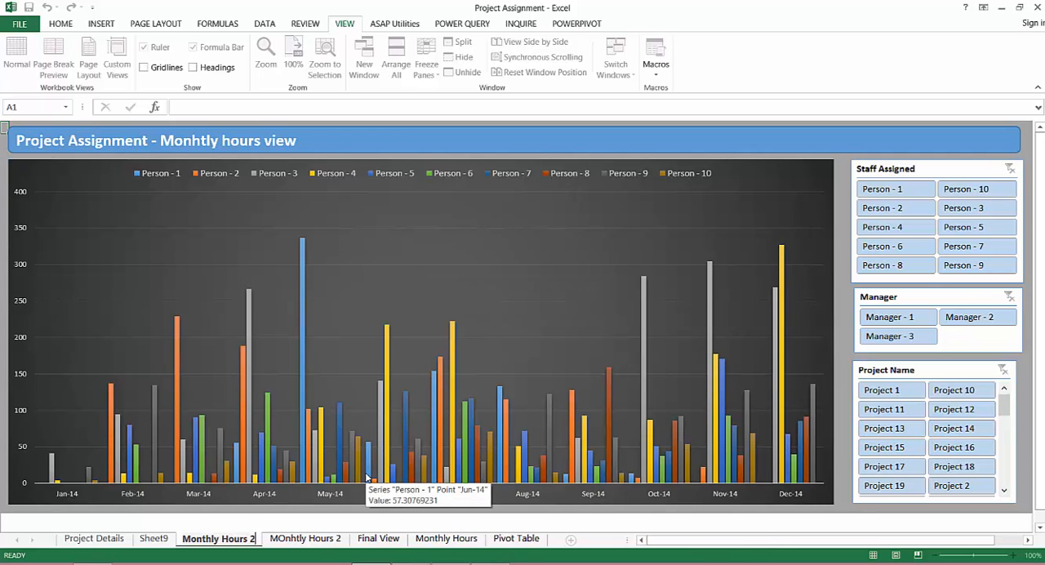
{"action": "key", "text": "BackSpace"}
{"action": "type", "text": "3"}
{"action": "key", "text": "BackSpace"}
{"action": "type", "text": "Chart"}
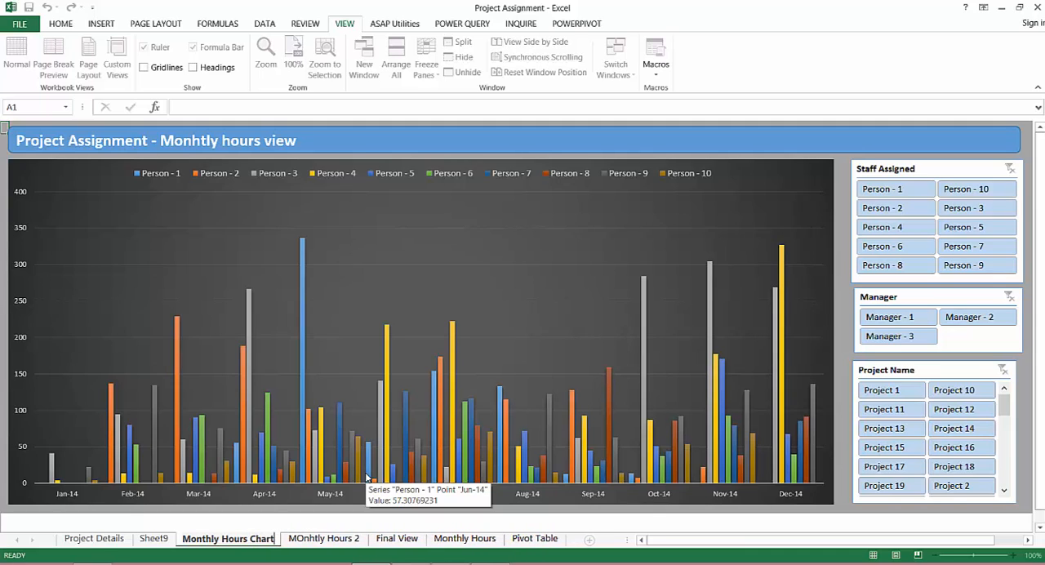
{"action": "key", "text": "Return"}
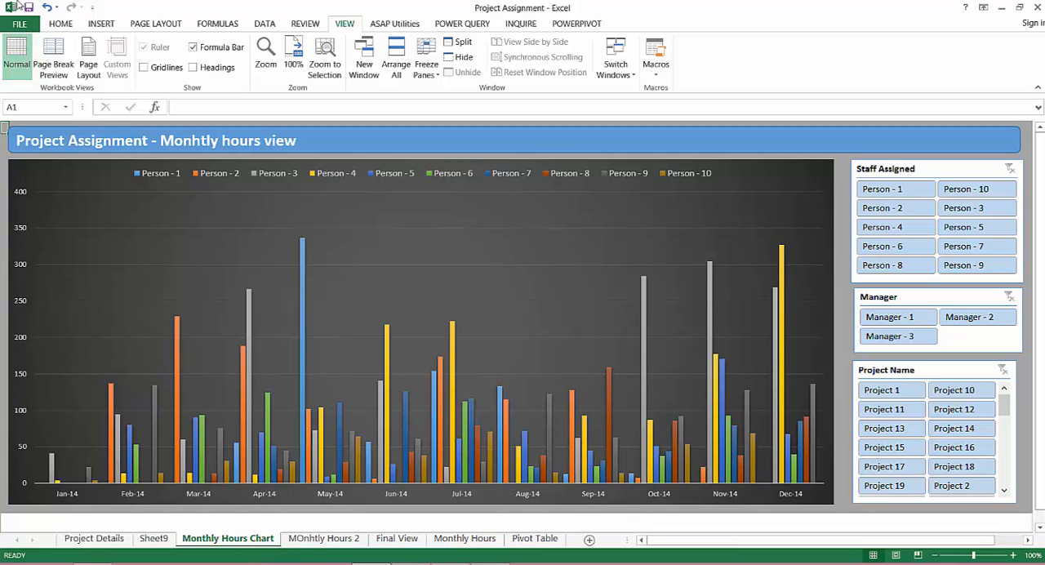
Draw a straight horizontal line across the full plot width of the chart, just above the 150-hour gridline
{"action": "left_click", "coordinate": [101, 25]}
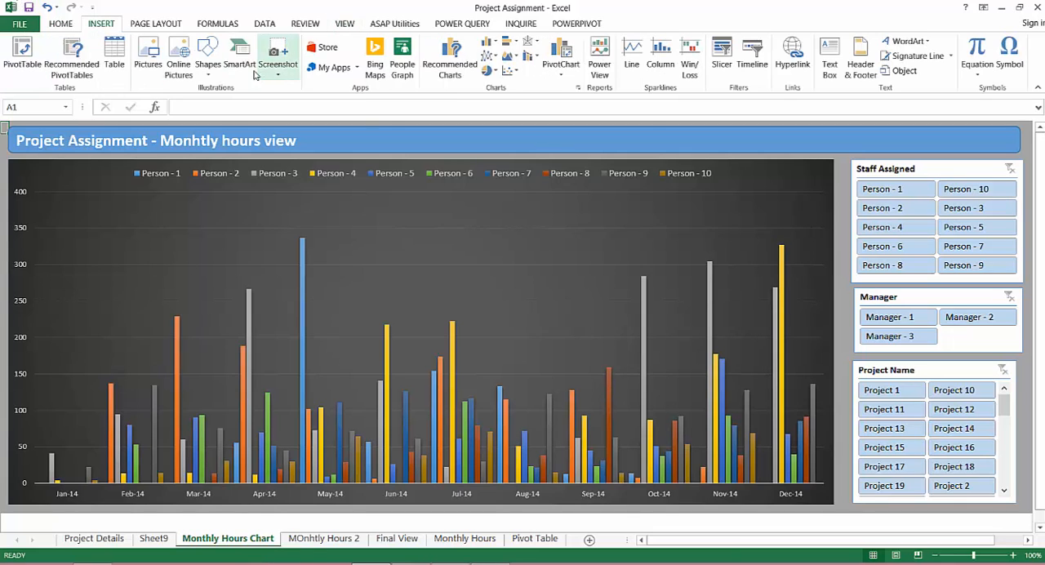
{"action": "left_click", "coordinate": [209, 74]}
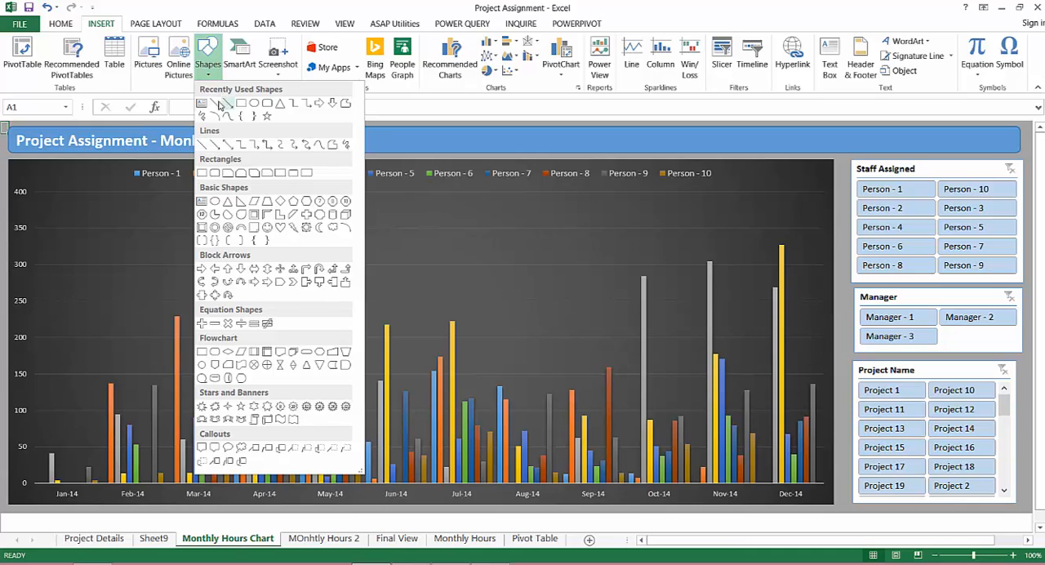
{"action": "left_click", "coordinate": [216, 107]}
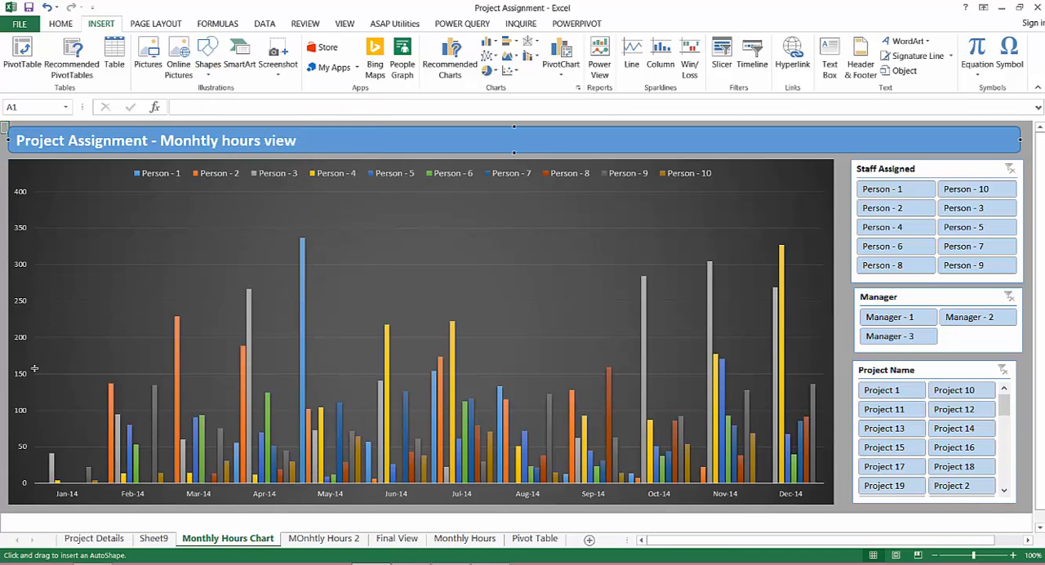
{"action": "mouse_move", "coordinate": [34, 369]}
{"action": "left_mouse_down"}
{"action": "mouse_move", "coordinate": [795, 359]}
{"action": "mouse_move", "coordinate": [823, 370]}
{"action": "left_mouse_up"}
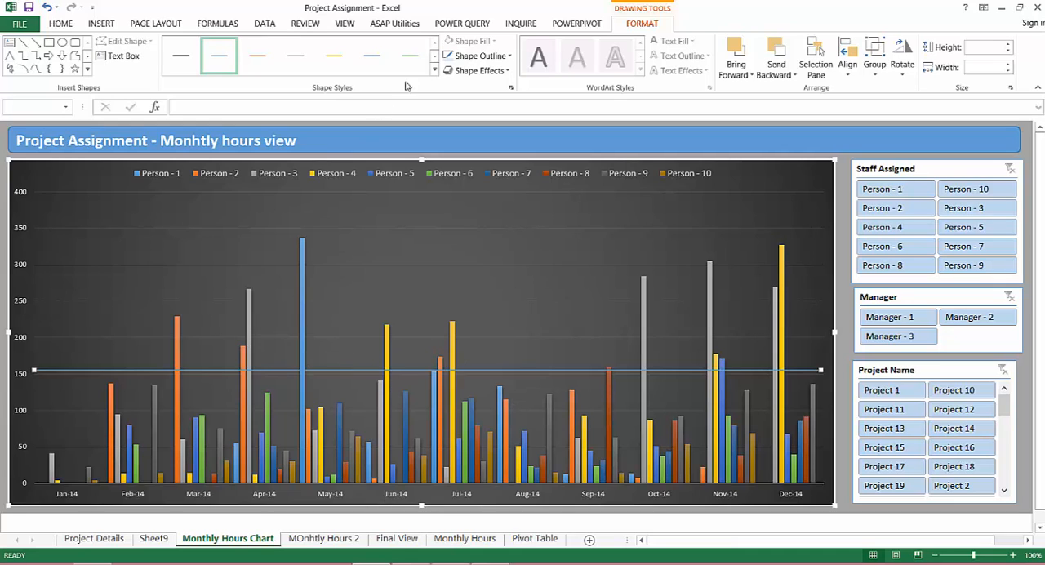
Give the line across the chart the thick orange preset style and recolour its outline to standard red
{"action": "left_click", "coordinate": [433, 70]}
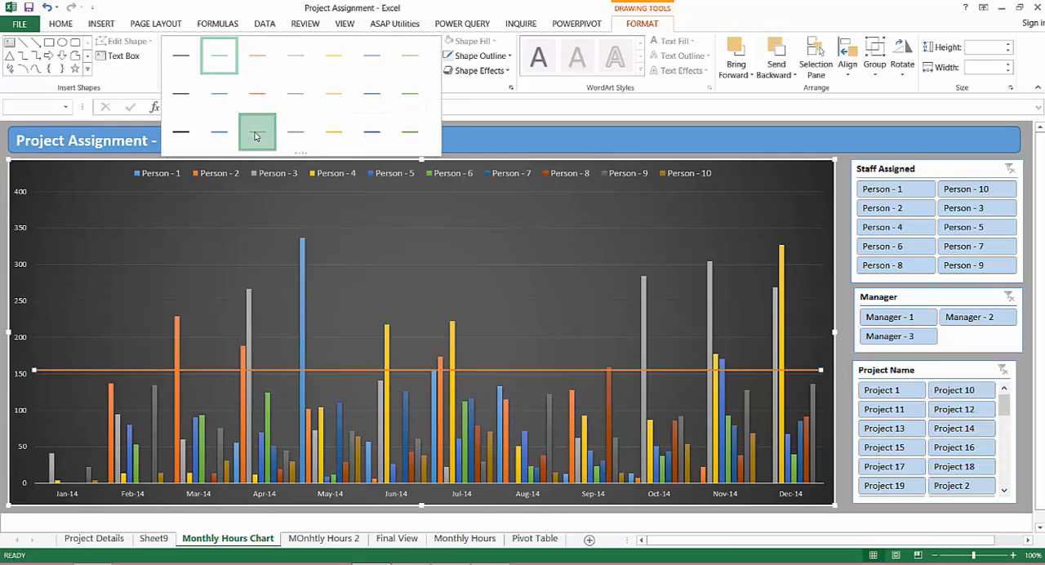
{"action": "left_click", "coordinate": [258, 132]}
{"action": "left_click", "coordinate": [494, 56]}
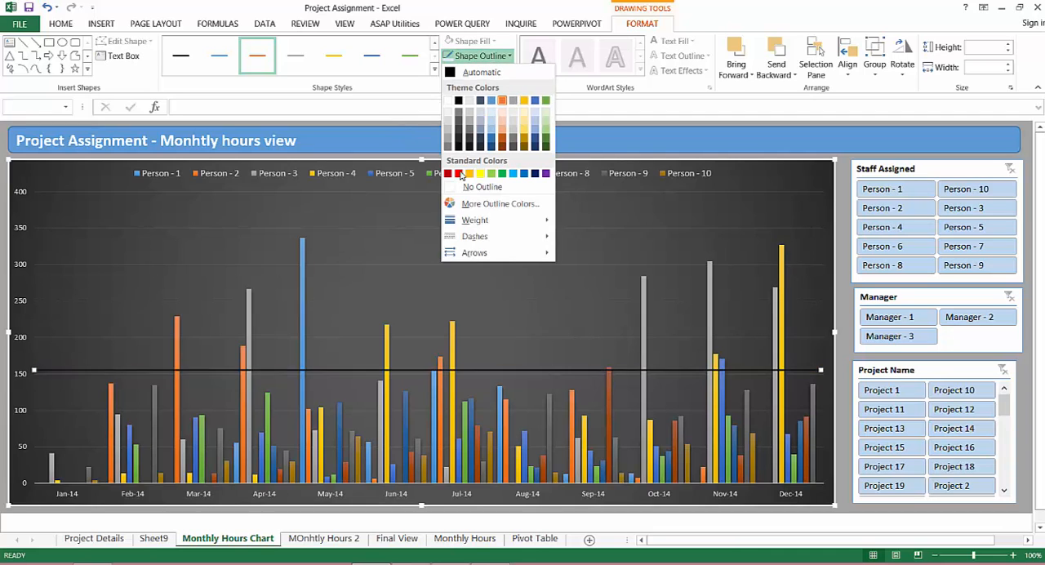
{"action": "left_click", "coordinate": [461, 175]}
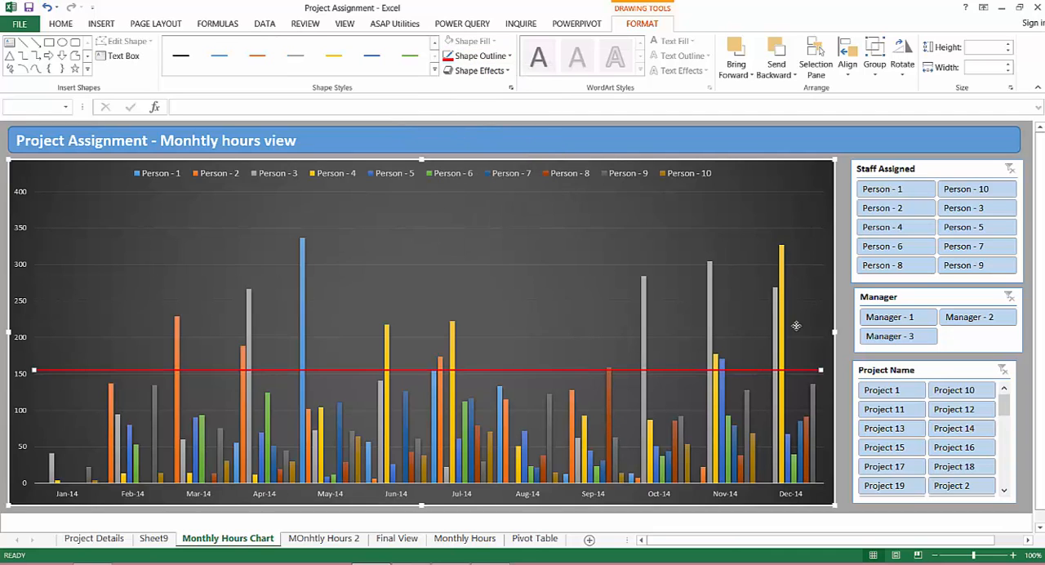
{"action": "left_click", "coordinate": [842, 295]}
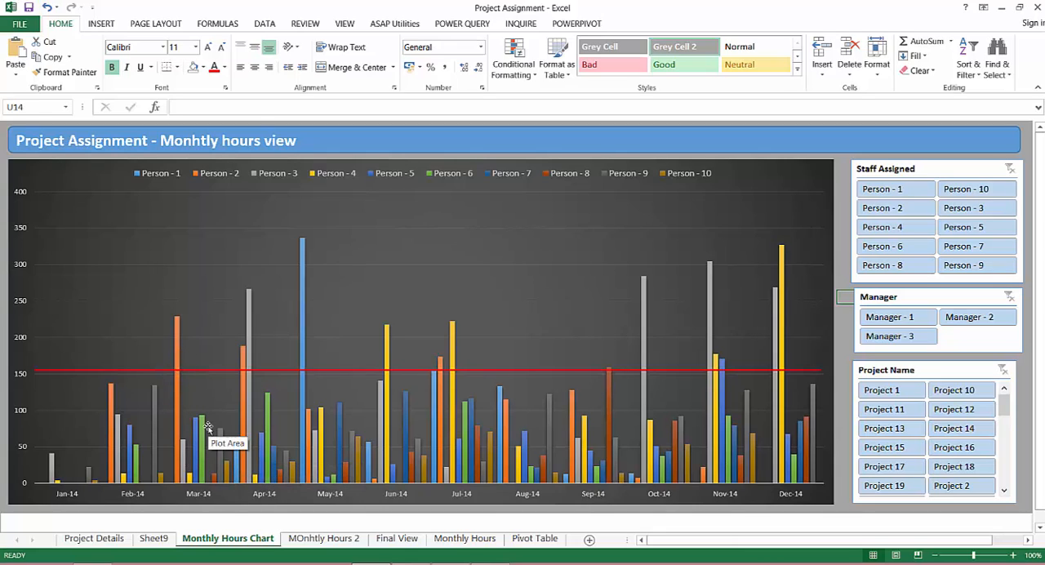
Add filter buttons to the header row of the project table B4:T104 on the MOnhtly Hours 2 sheet
{"action": "left_click", "coordinate": [331, 545]}
{"action": "left_click", "coordinate": [225, 283]}
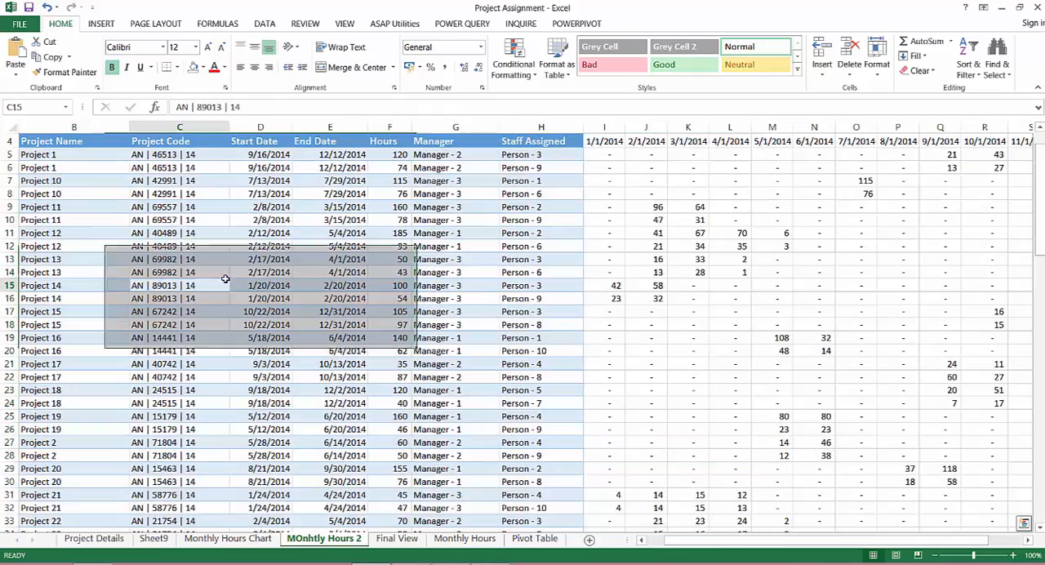
{"action": "key", "text": "ctrl+Up"}
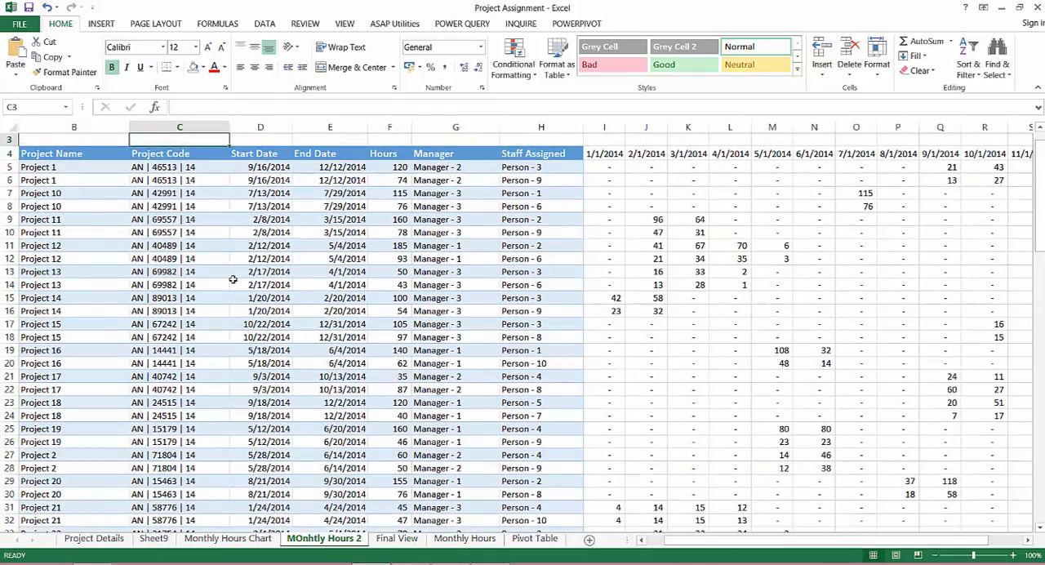
{"action": "key", "text": "Home"}
{"action": "key", "text": "Right"}
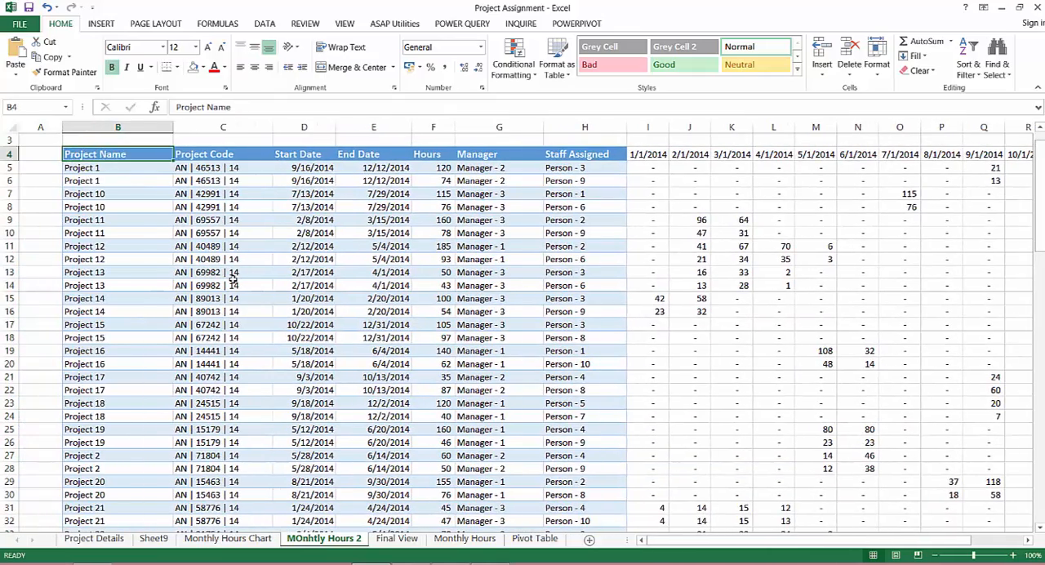
{"action": "key", "text": "ctrl+shift+Right"}
{"action": "key", "text": "ctrl+shift+Down"}
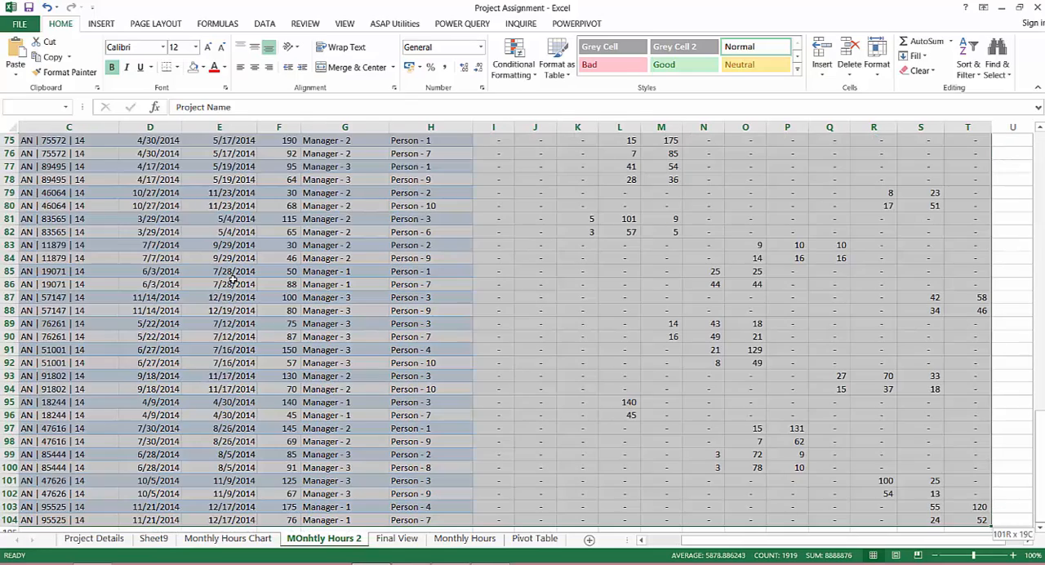
{"action": "key", "text": "ctrl+shift+Down"}
{"action": "key", "text": "ctrl+shift+Up"}
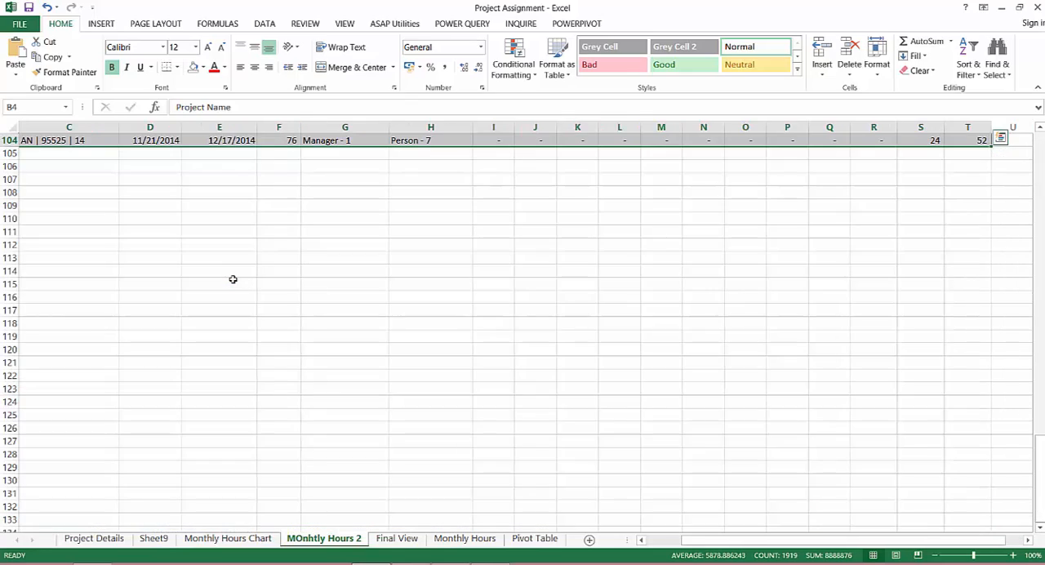
{"action": "key", "text": "ctrl+BackSpace"}
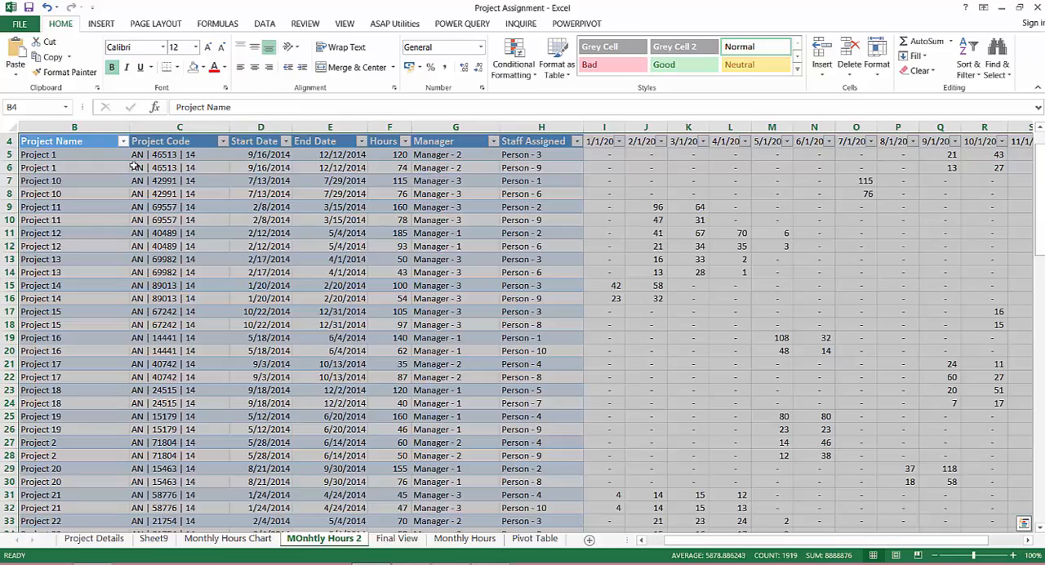
Freeze the panes at cell D5 so the header row and the project name and code columns stay in view
{"action": "left_click", "coordinate": [80, 158]}
{"action": "key", "text": "Left"}
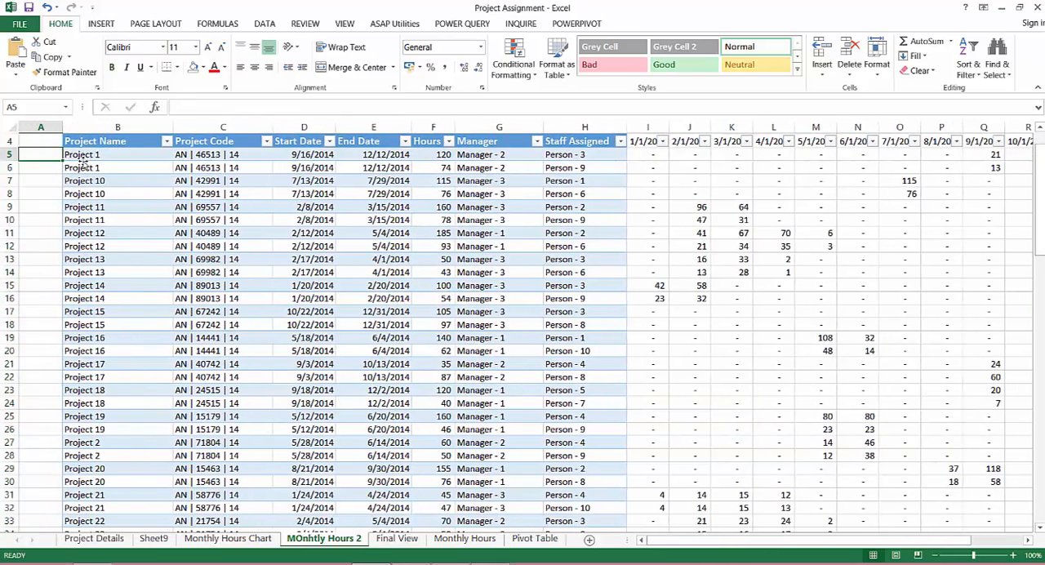
{"action": "key", "text": "Up"}
{"action": "key", "text": "Up"}
{"action": "key", "text": "Right"}
{"action": "key", "text": "Right"}
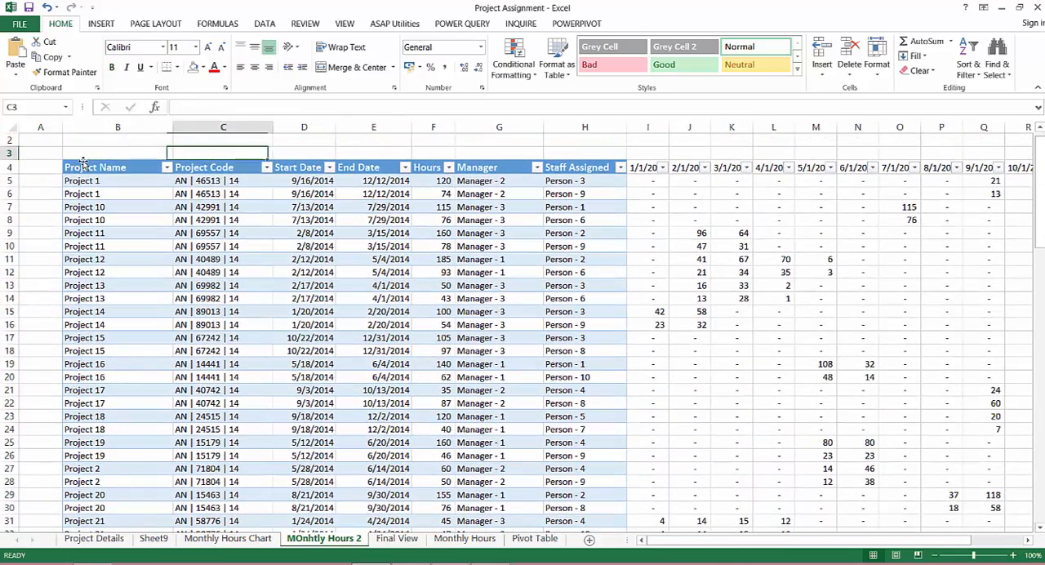
{"action": "key", "text": "Right"}
{"action": "key", "text": "Down"}
{"action": "key", "text": "Down"}
{"action": "key", "text": "alt"}
{"action": "key", "text": "w"}
{"action": "key", "text": "f"}
{"action": "key", "text": "f"}
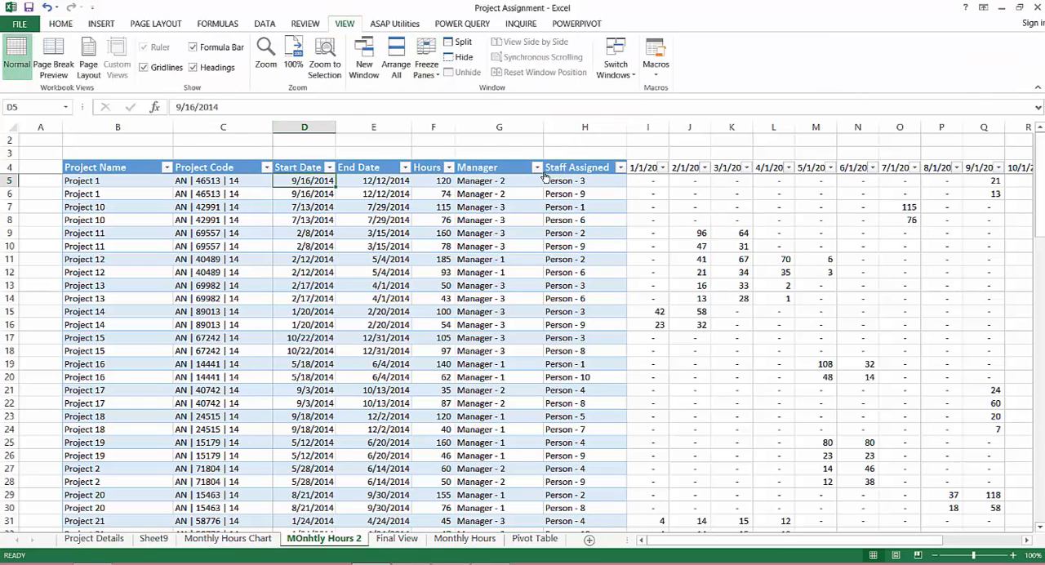
Filter the Staff Assigned column to show only Person - 2
{"action": "left_click", "coordinate": [620, 167]}
{"action": "left_click", "coordinate": [482, 298]}
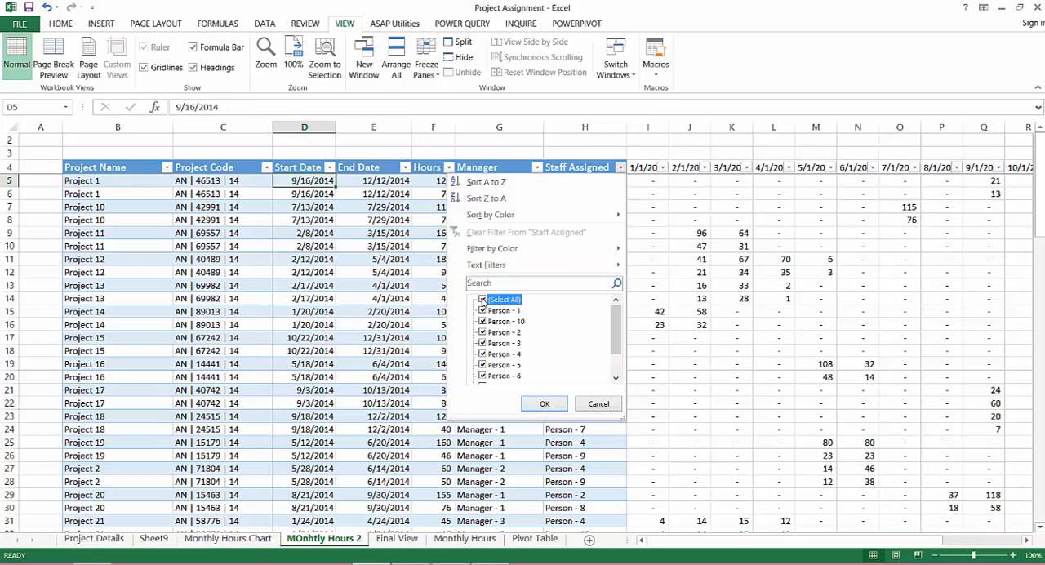
{"action": "left_click", "coordinate": [483, 332]}
{"action": "left_click", "coordinate": [539, 407]}
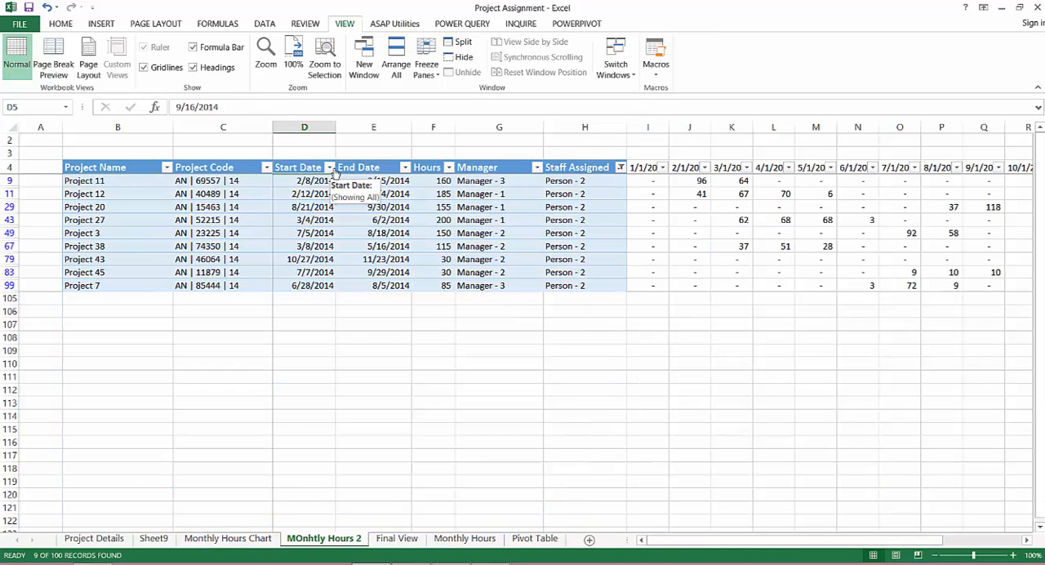
Check the March hours on the Monthly Hours Chart sheet and reassign Project 12 in row 11 of MOnhtly Hours 2 to Person - 7
{"action": "left_click", "coordinate": [743, 194]}
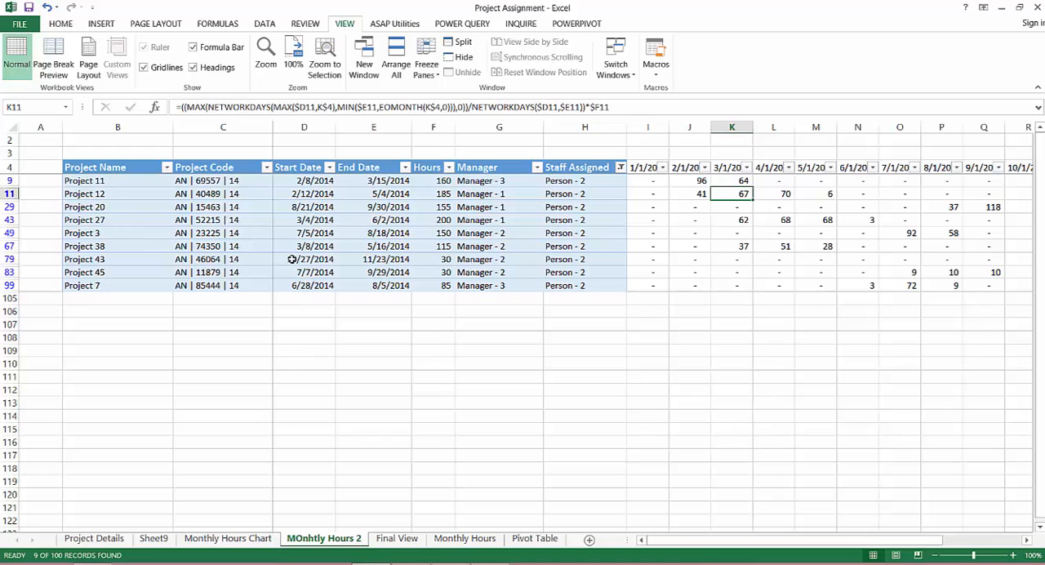
{"action": "left_click", "coordinate": [10, 194]}
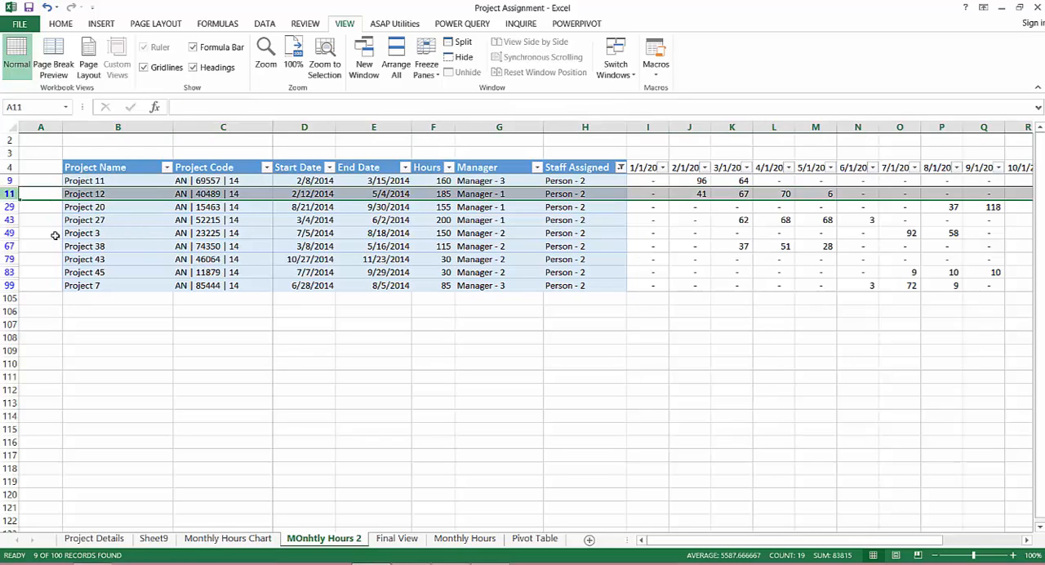
{"action": "left_click", "coordinate": [212, 539]}
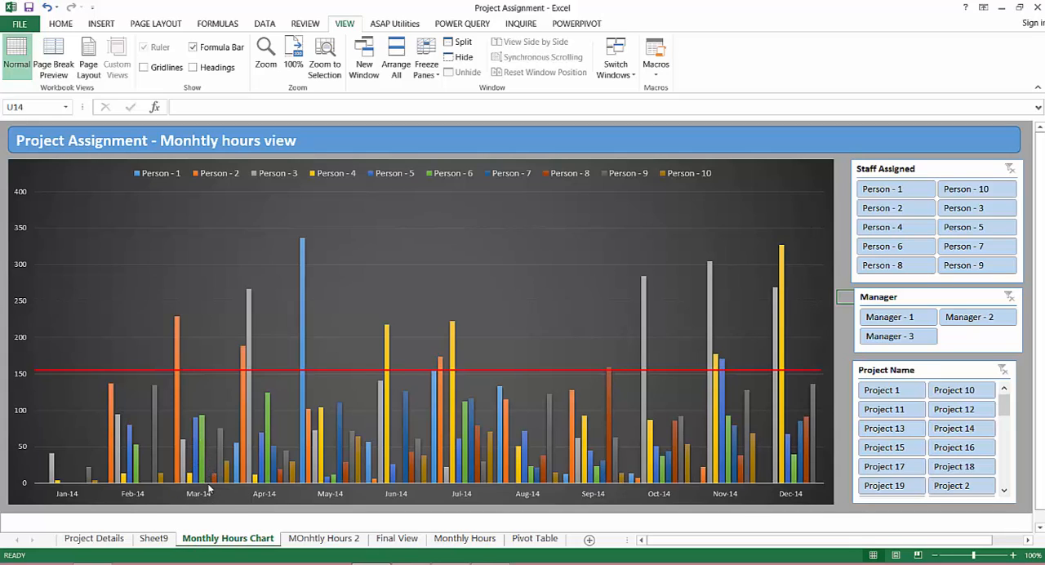
{"action": "mouse_move", "coordinate": [203, 481]}
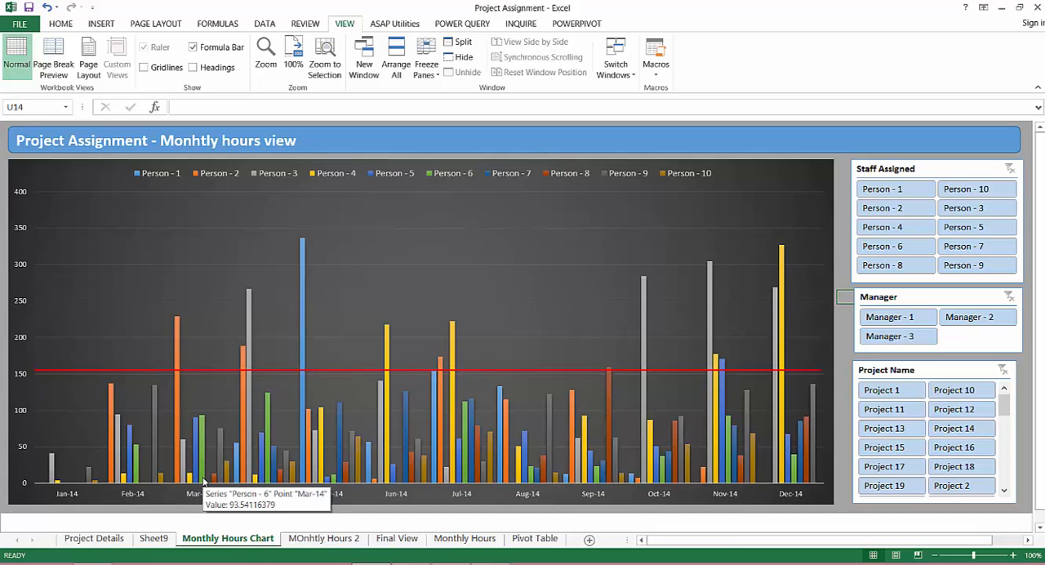
{"action": "left_click", "coordinate": [327, 540]}
{"action": "left_click", "coordinate": [568, 194]}
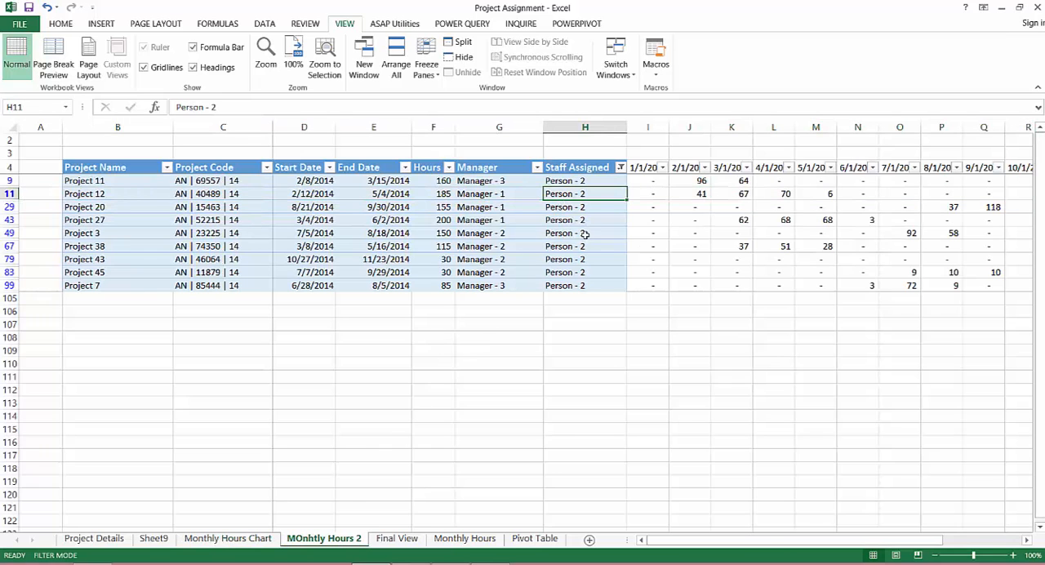
{"action": "key", "text": "F2"}
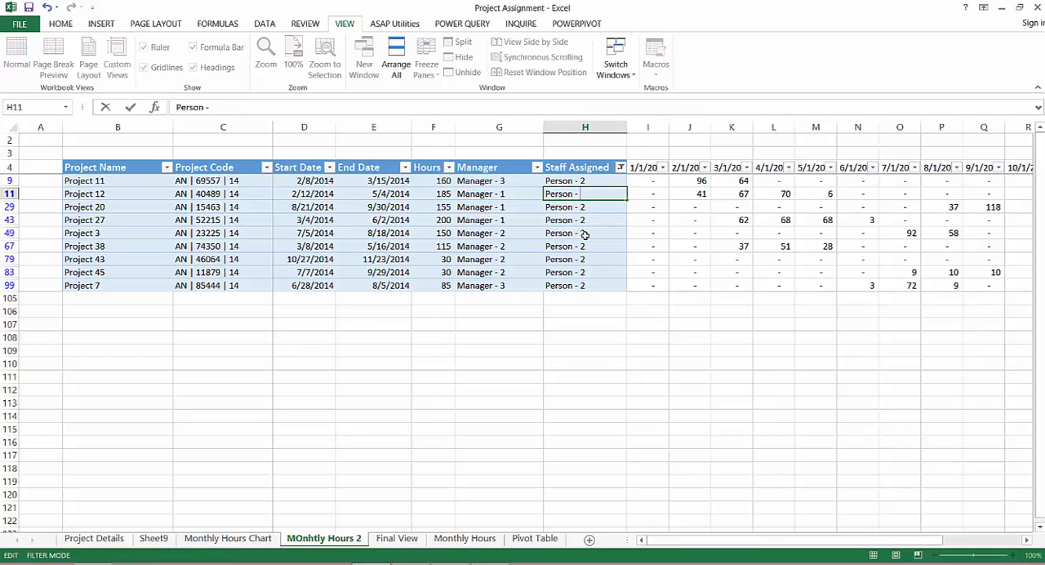
{"action": "key", "text": "Return"}
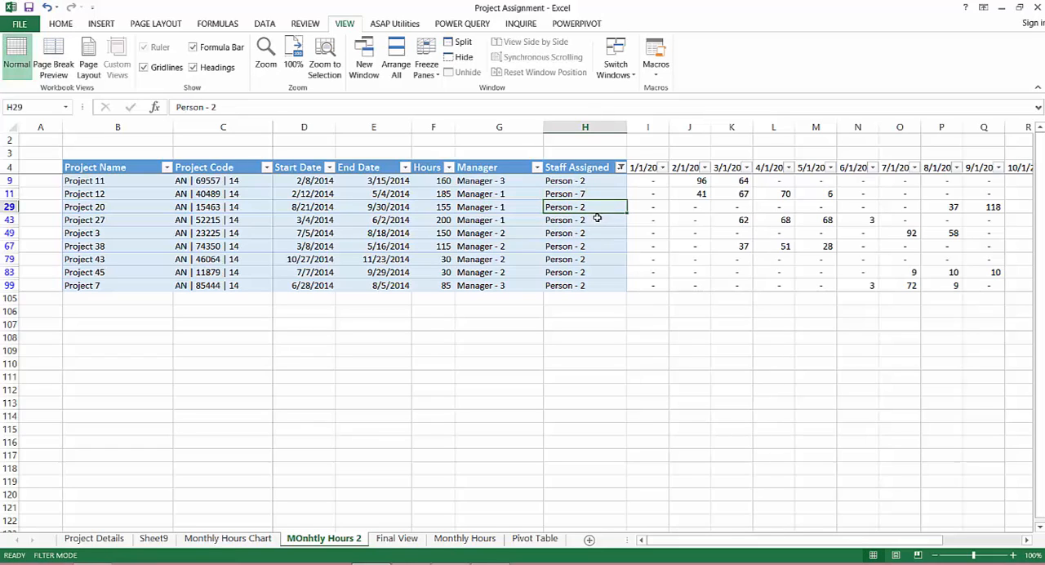
Refresh the pivot table on Sheet9 and show the Monthly Hours Chart sheet
{"action": "left_click", "coordinate": [168, 540]}
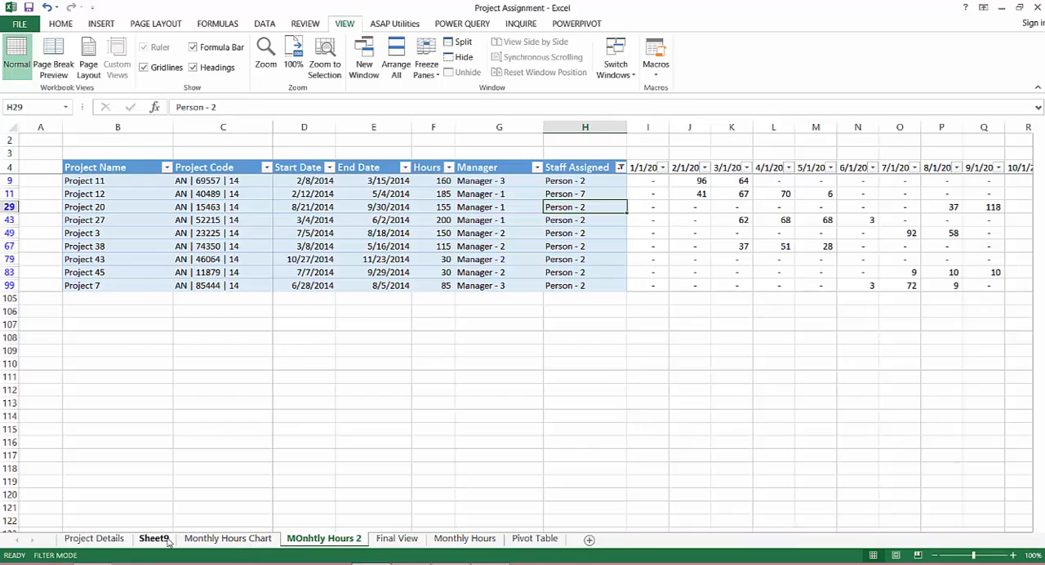
{"action": "left_click", "coordinate": [183, 243]}
{"action": "right_click", "coordinate": [184, 243]}
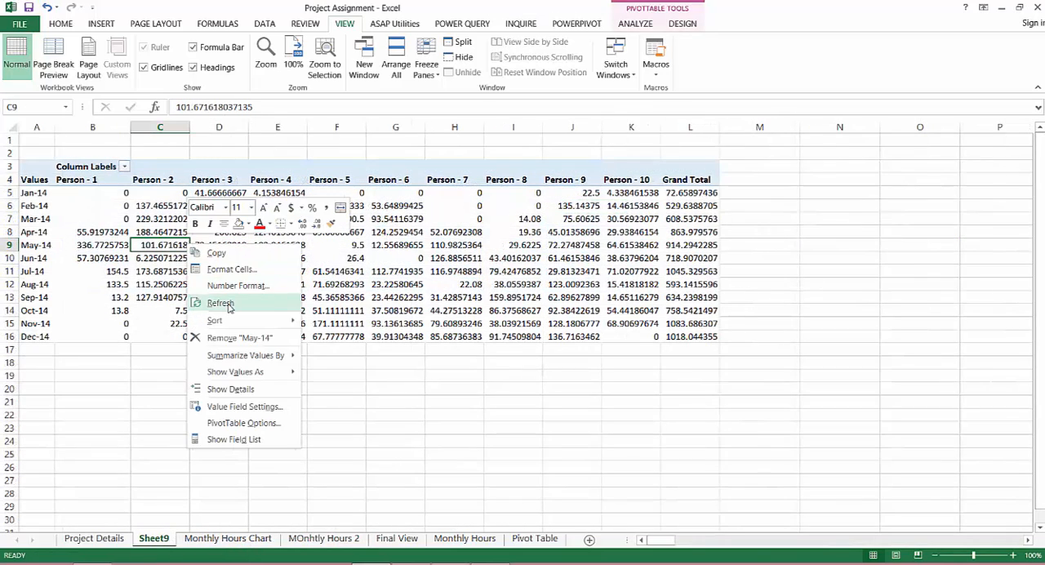
{"action": "left_click", "coordinate": [222, 303]}
{"action": "left_click", "coordinate": [213, 540]}
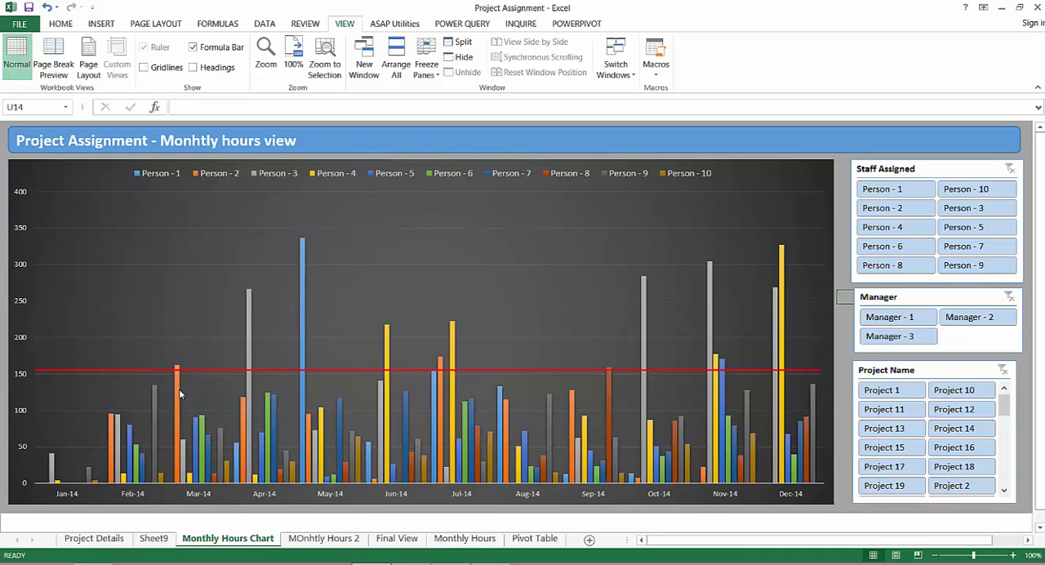
Check the March hours on the Monthly Hours Chart sheet and reassign Project 11 in row 9 of MOnhtly Hours 2 to Person - 4
{"action": "left_click", "coordinate": [303, 540]}
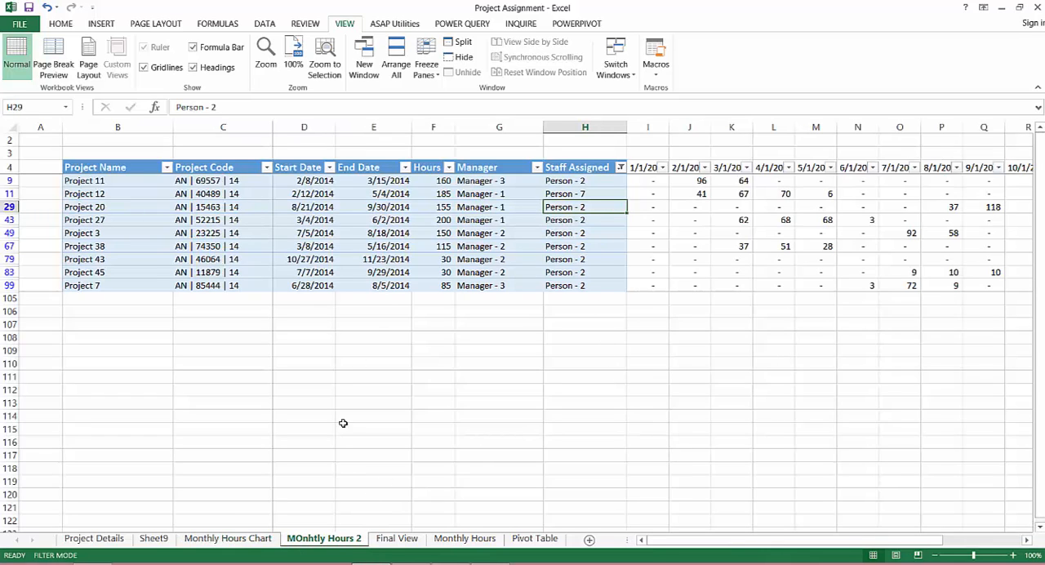
{"action": "left_click", "coordinate": [189, 536]}
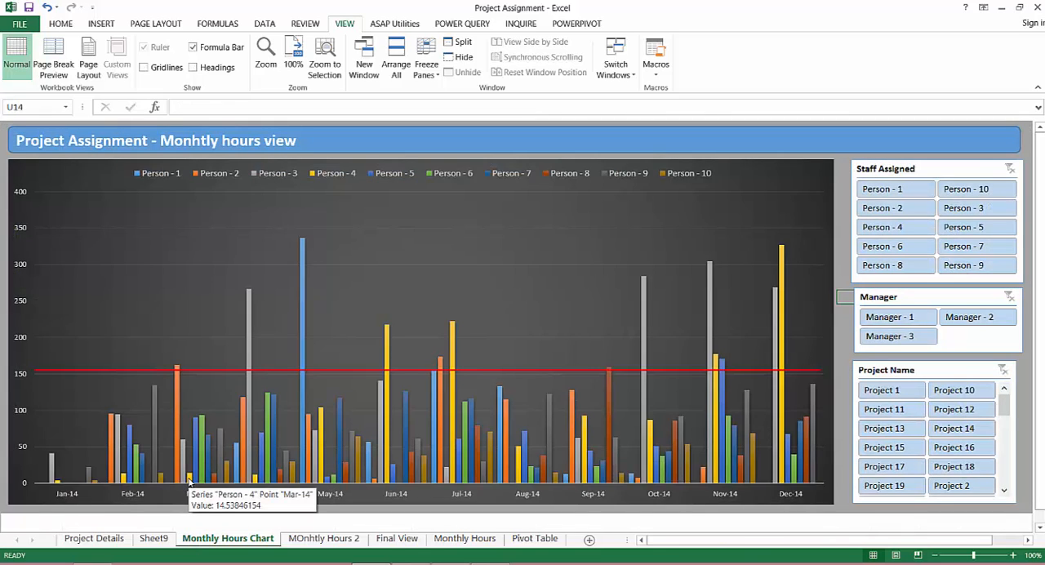
{"action": "left_click", "coordinate": [302, 543]}
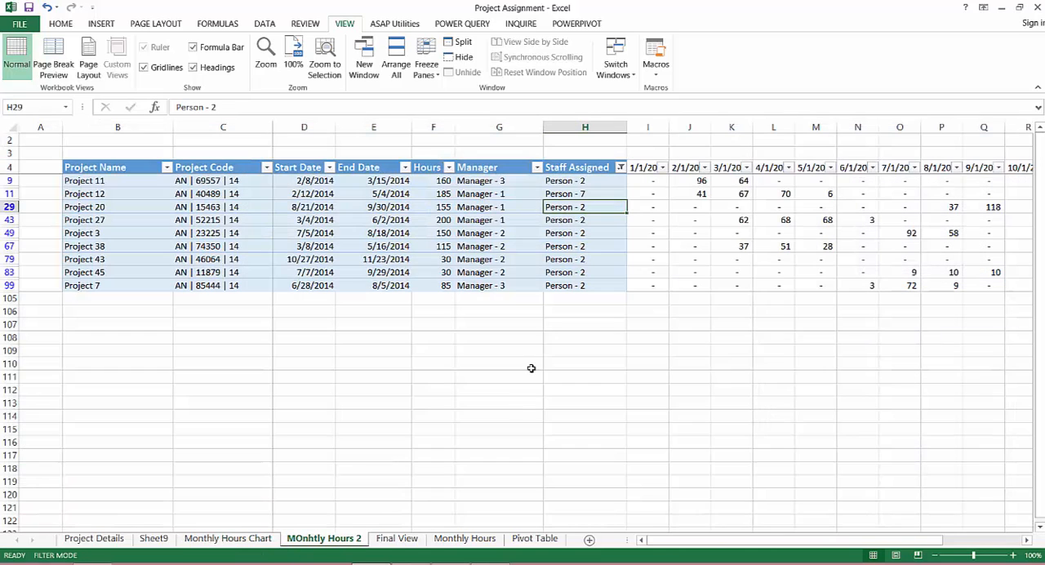
{"action": "left_click", "coordinate": [582, 180]}
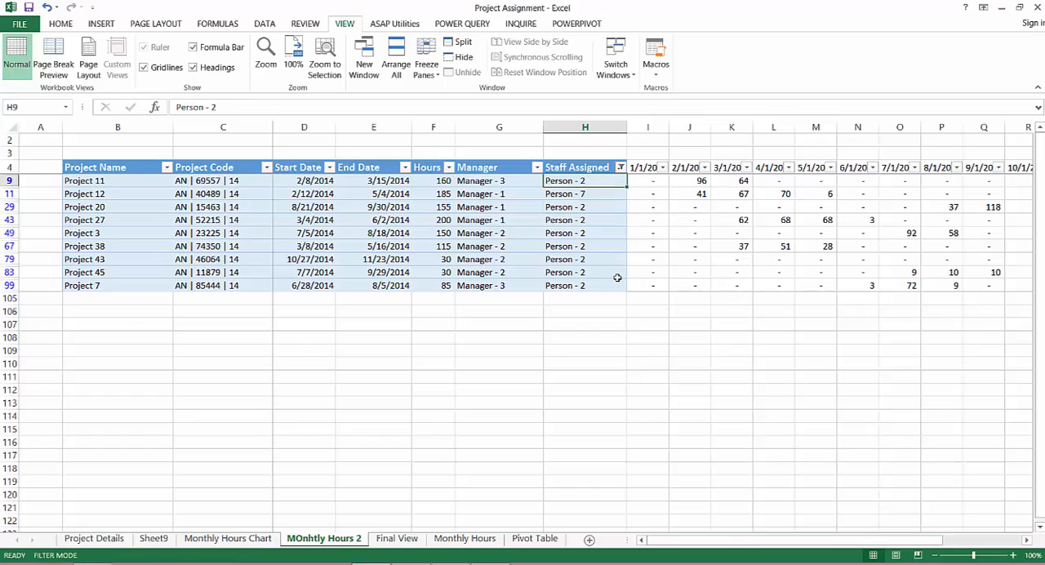
{"action": "key", "text": "F2"}
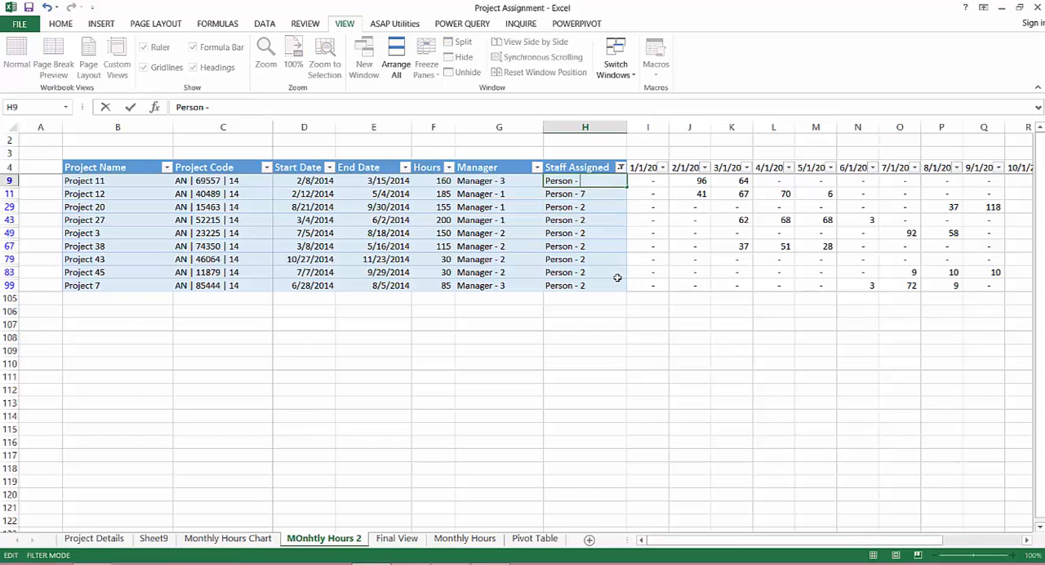
{"action": "key", "text": "Return"}
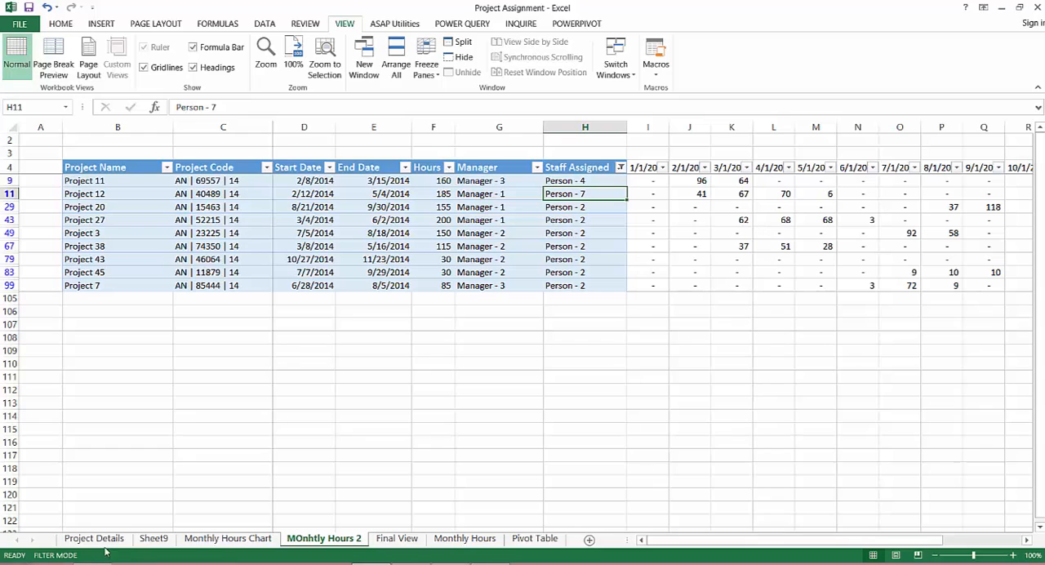
Go to the Monthly Hours Chart sheet and select the pivot chart
{"action": "right_click", "coordinate": [222, 539]}
{"action": "key", "text": "Escape"}
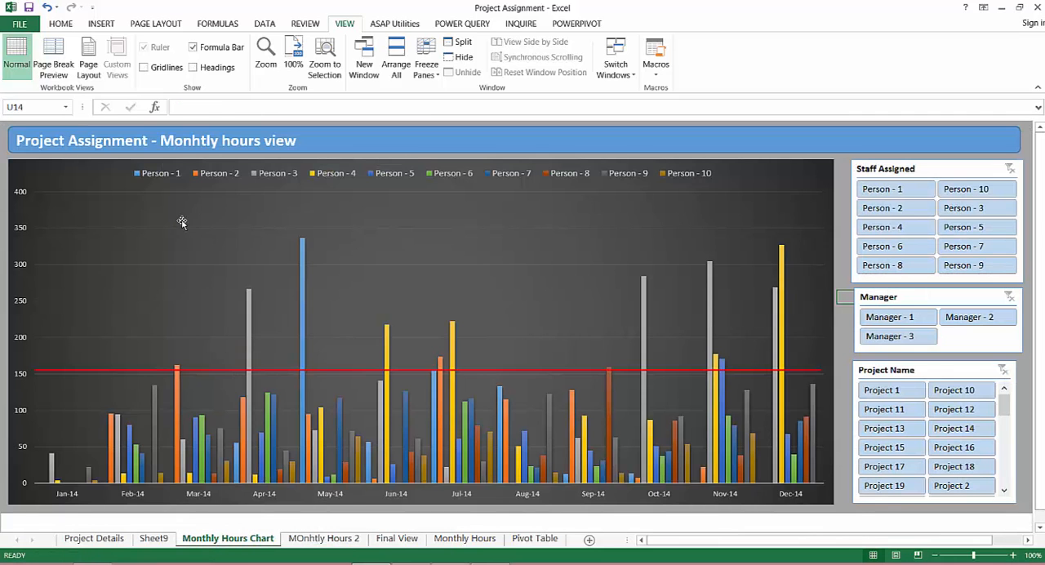
{"action": "left_click", "coordinate": [183, 223]}
{"action": "left_click", "coordinate": [135, 167]}
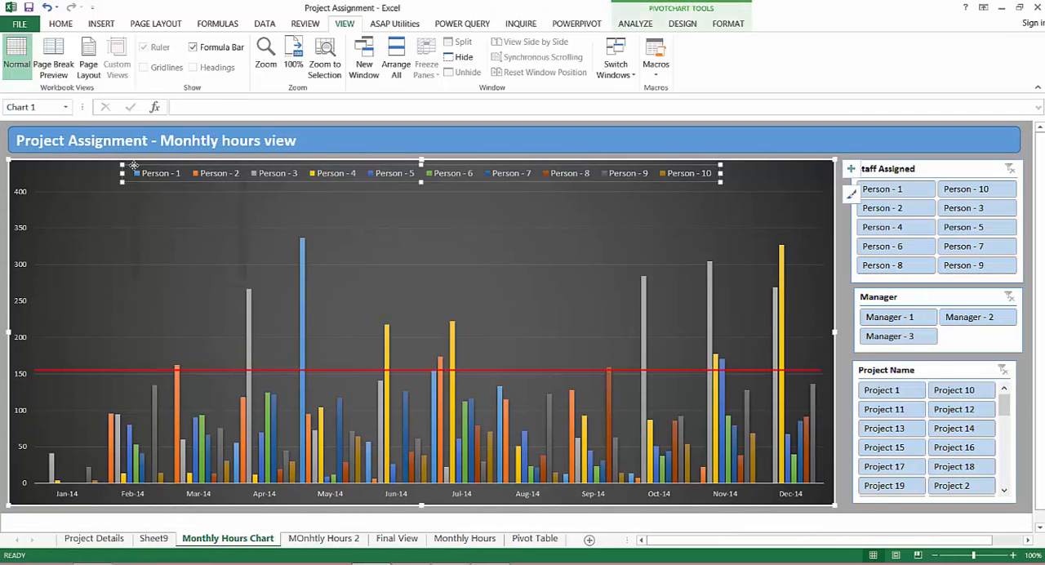
{"action": "right_click", "coordinate": [134, 167]}
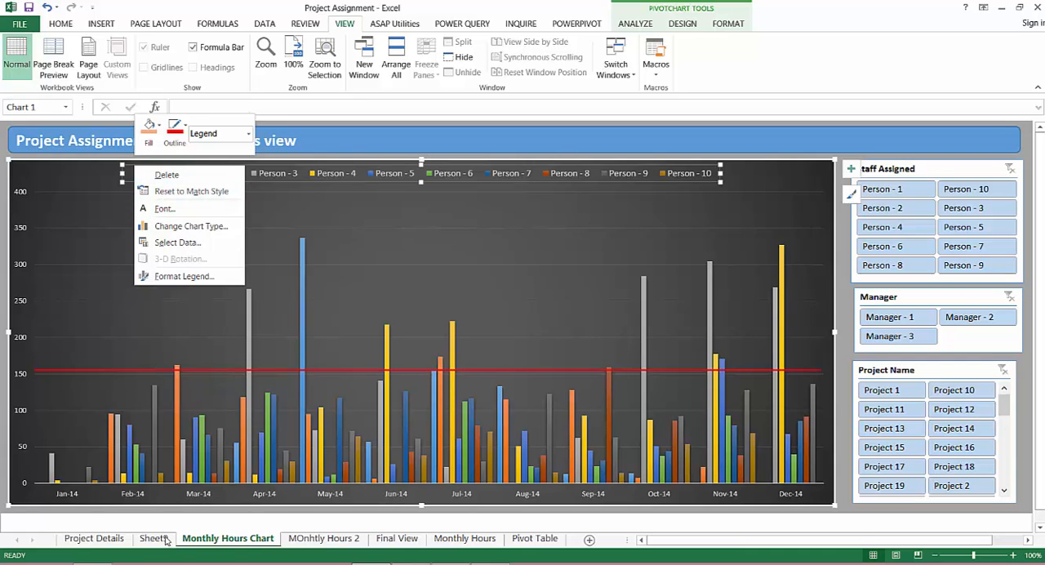
{"action": "left_click", "coordinate": [279, 28]}
{"action": "right_click", "coordinate": [276, 27]}
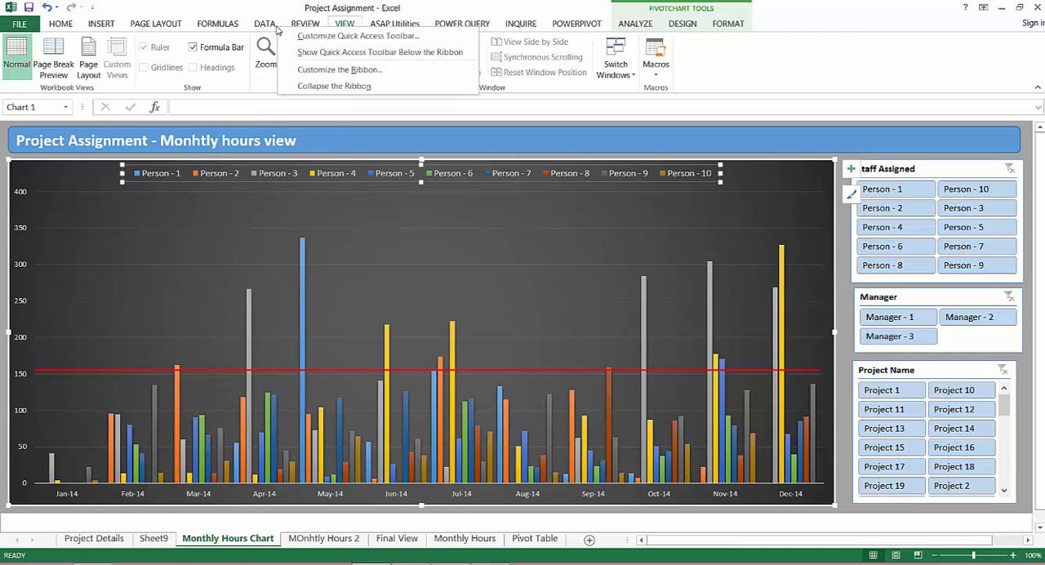
Refresh all of the workbook's data to update the pivot chart with the new staff assignment
{"action": "left_click", "coordinate": [273, 26]}
{"action": "left_click", "coordinate": [194, 52]}
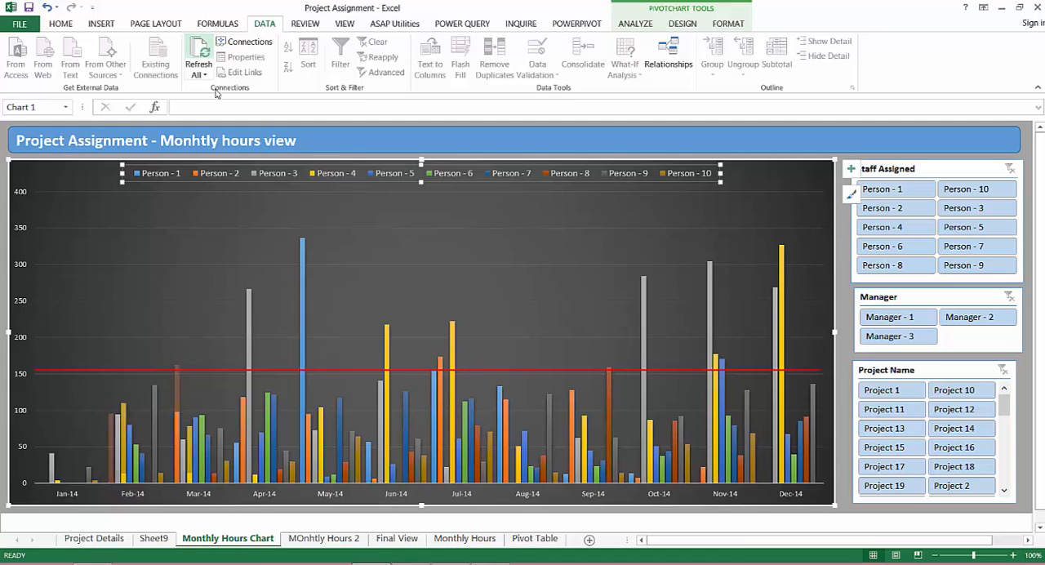